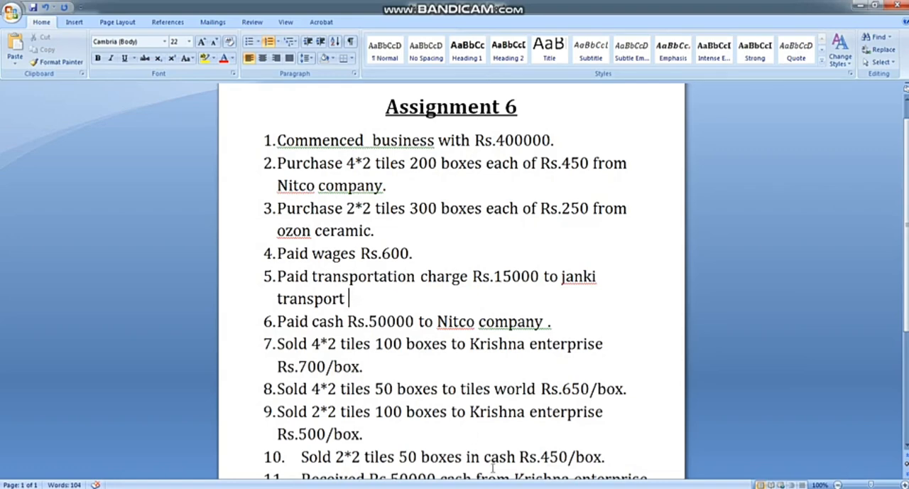
Switch to TallyPrime and shut the open company Suraj Enterprise
{"action": "key", "text": "alt+Tab"}
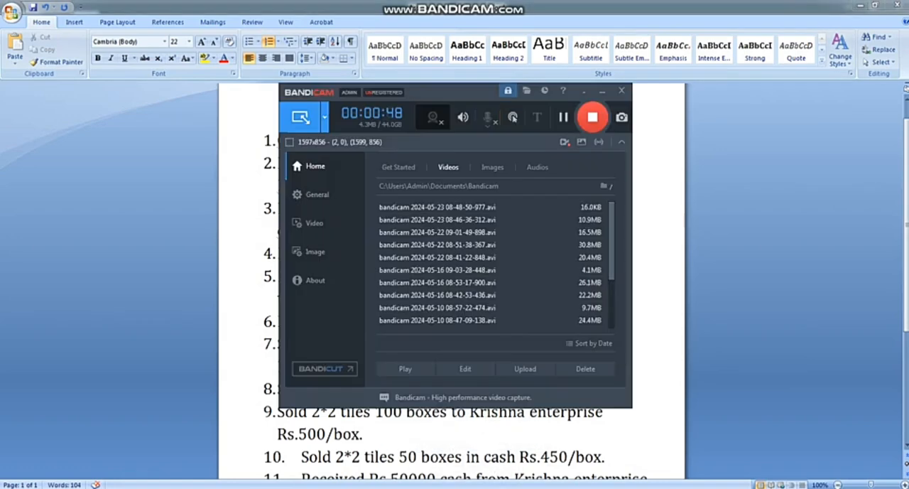
{"action": "key", "text": "alt+Tab"}
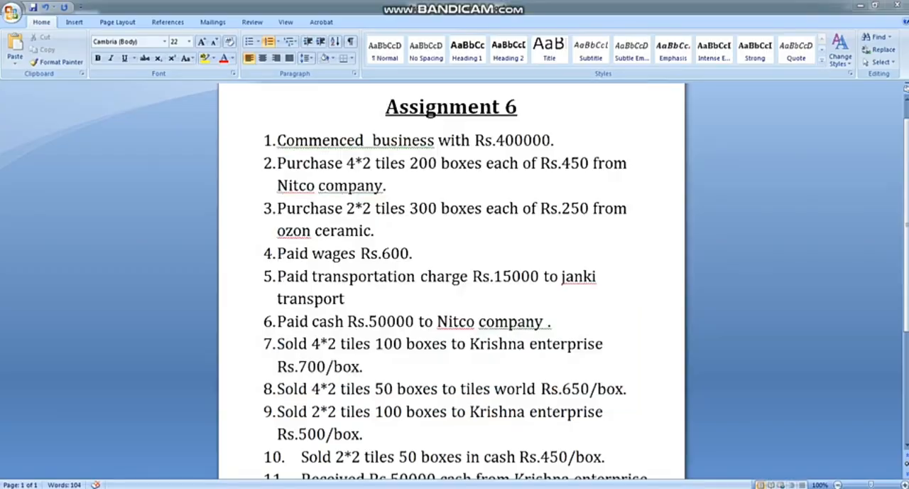
{"action": "key", "text": "alt+Tab"}
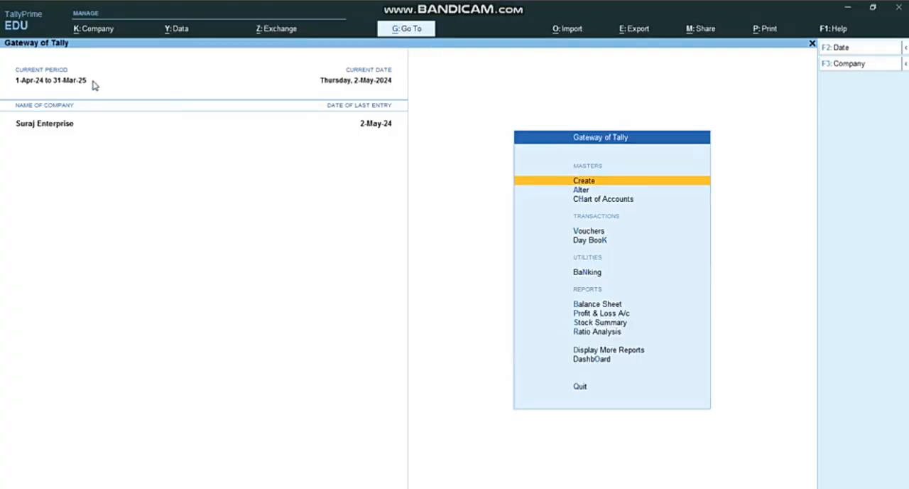
{"action": "left_click", "coordinate": [99, 31]}
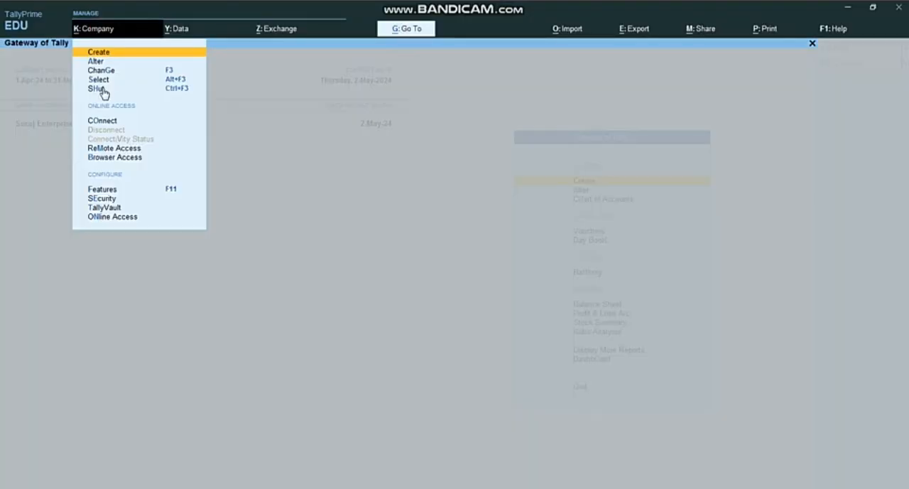
{"action": "left_click", "coordinate": [101, 88]}
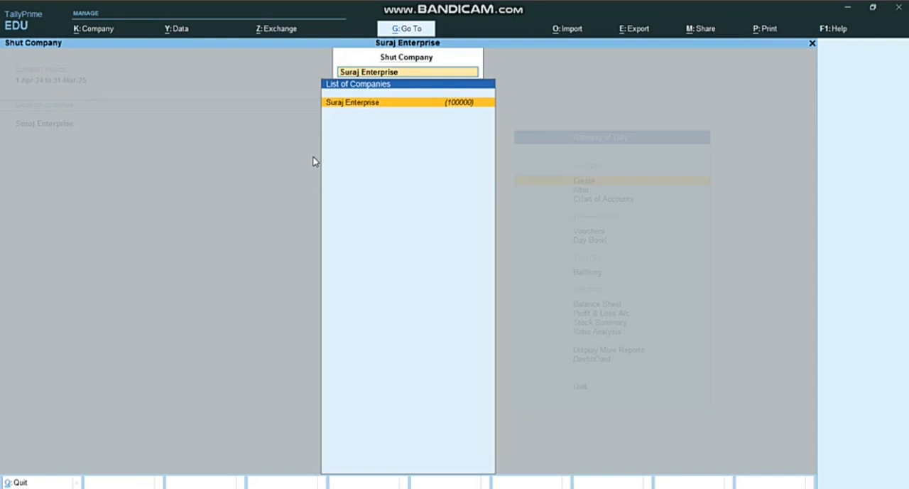
{"action": "key", "text": "Return"}
{"action": "key", "text": "Return"}
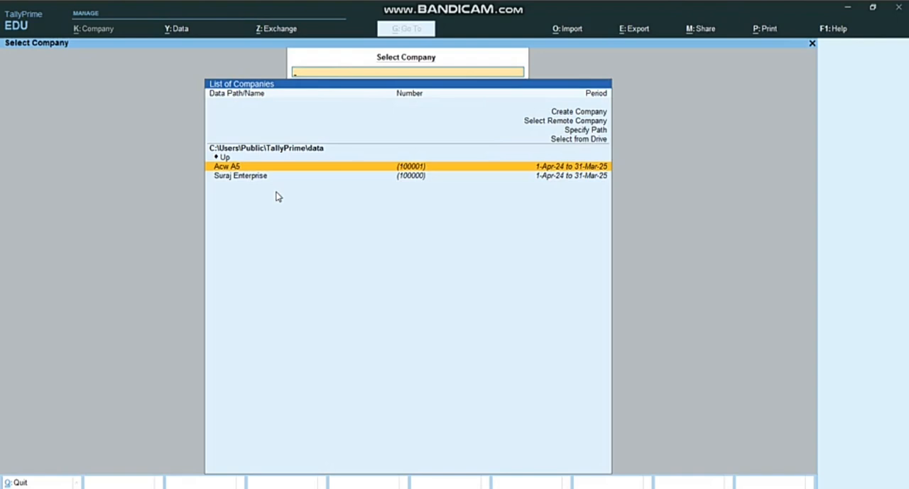
Start creating a new company and name it Acw A6
{"action": "key", "text": "Up"}
{"action": "key", "text": "Up"}
{"action": "key", "text": "Up"}
{"action": "key", "text": "Up"}
{"action": "key", "text": "Up"}
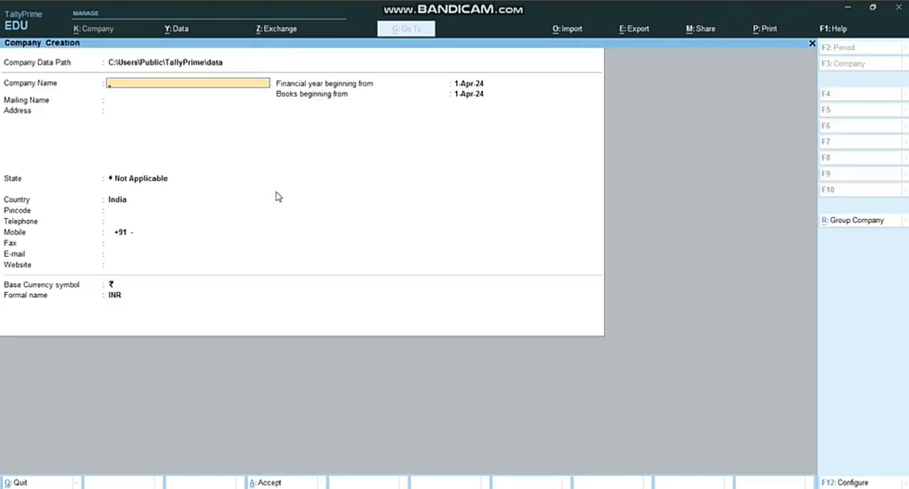
{"action": "type", "text": "Acw a"}
{"action": "key", "text": "ctrl+a"}
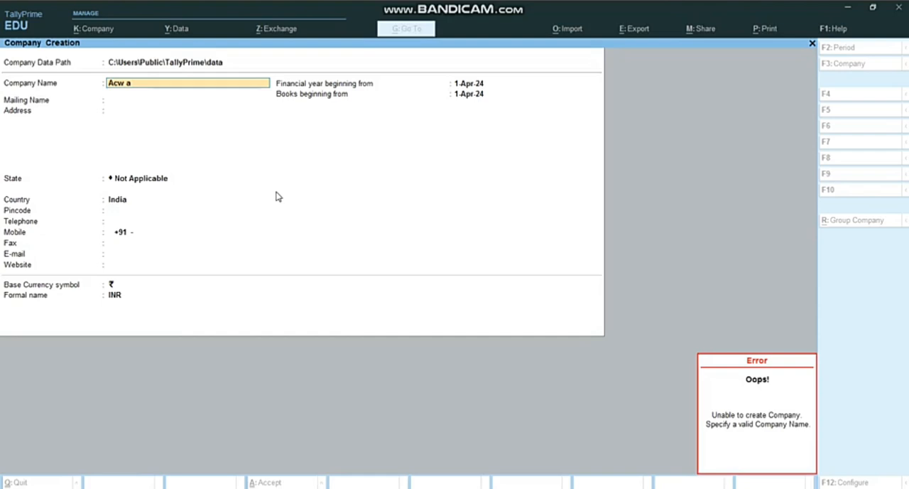
{"action": "key", "text": "BackSpace"}
{"action": "type", "text": "A6"}
{"action": "key", "text": "Return"}
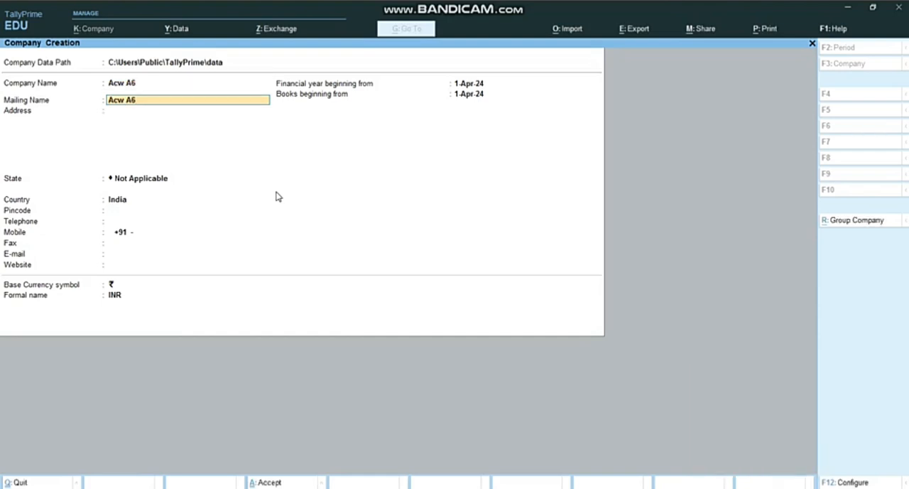
Set the new company's state to Gujarat, keep the other details at their defaults and save the company
{"action": "key", "text": "Return"}
{"action": "key", "text": "Return"}
{"action": "key", "text": "Return"}
{"action": "key", "text": "Return"}
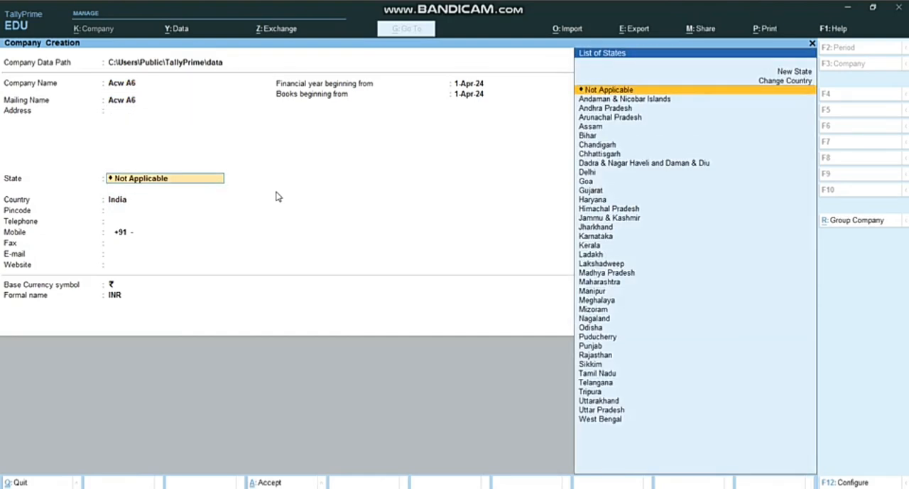
{"action": "type", "text": "Guj"}
{"action": "key", "text": "Return"}
{"action": "key", "text": "Return"}
{"action": "key", "text": "Return"}
{"action": "key", "text": "Return"}
{"action": "key", "text": "Return"}
{"action": "key", "text": "Return"}
{"action": "key", "text": "Return"}
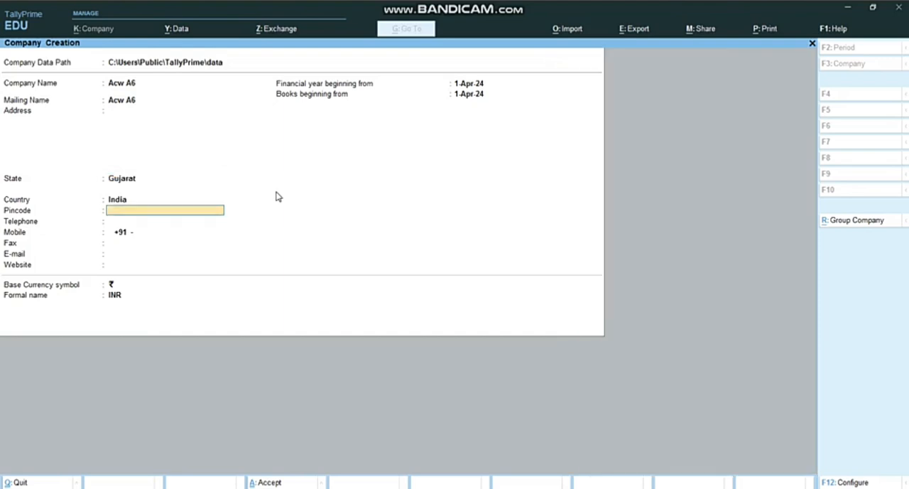
{"action": "key", "text": "Return"}
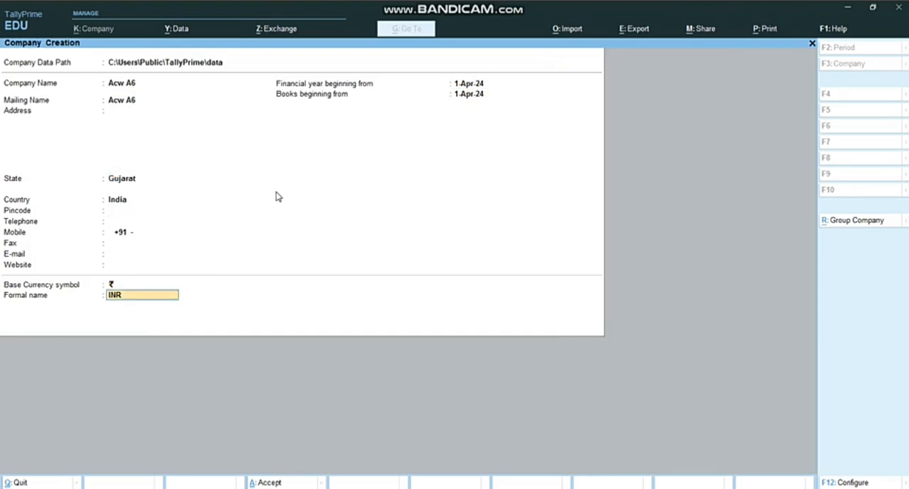
{"action": "key", "text": "Return"}
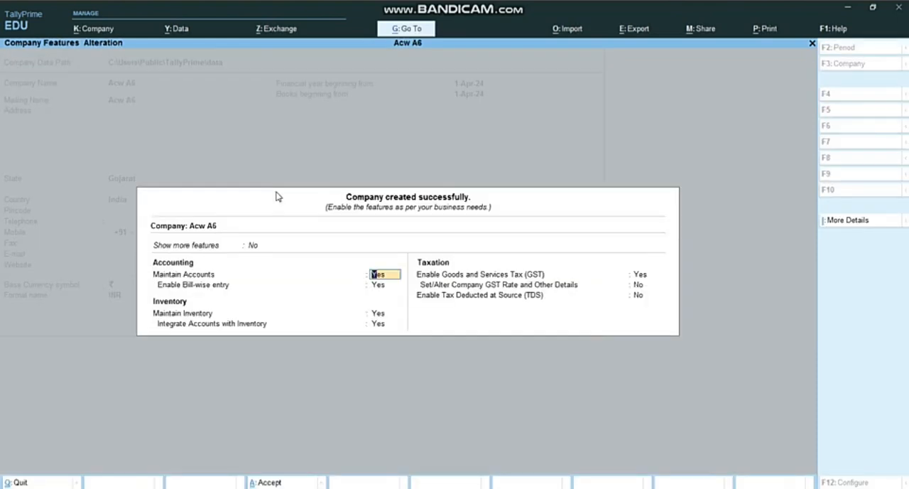
Leave the company features at their defaults and return to the Gateway of Tally
{"action": "key", "text": "Escape"}
{"action": "key", "text": "Escape"}
{"action": "key", "text": "Return"}
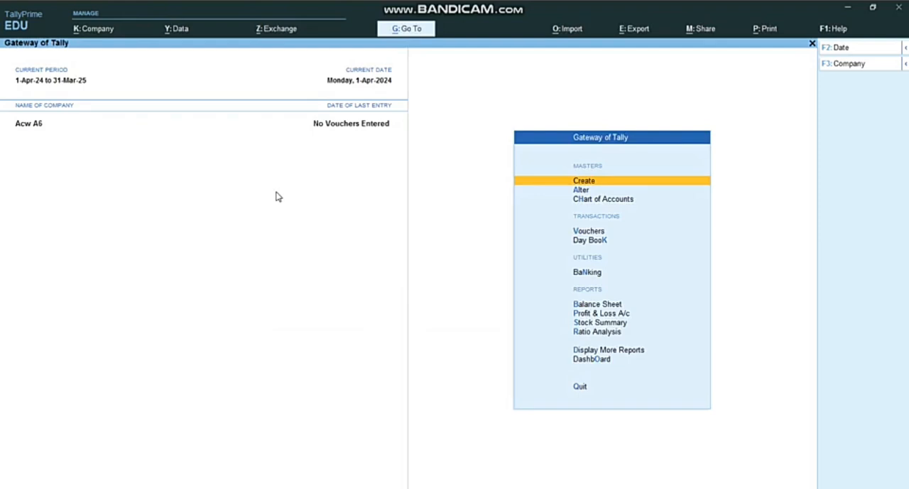
Check the first assignment transaction in the Word document and start a receipt voucher in TallyPrime with Cash as the account
{"action": "key", "text": "Down"}
{"action": "key", "text": "Down"}
{"action": "key", "text": "Down"}
{"action": "key", "text": "Return"}
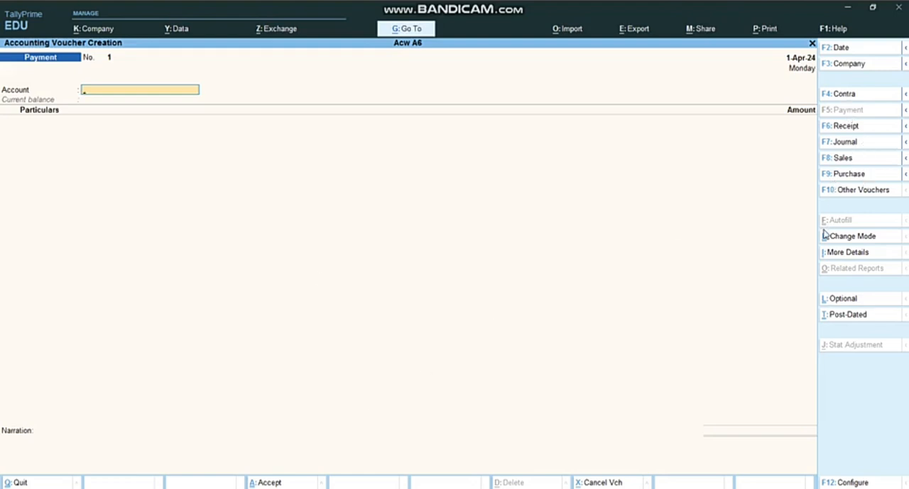
{"action": "key", "text": "alt+Tab"}
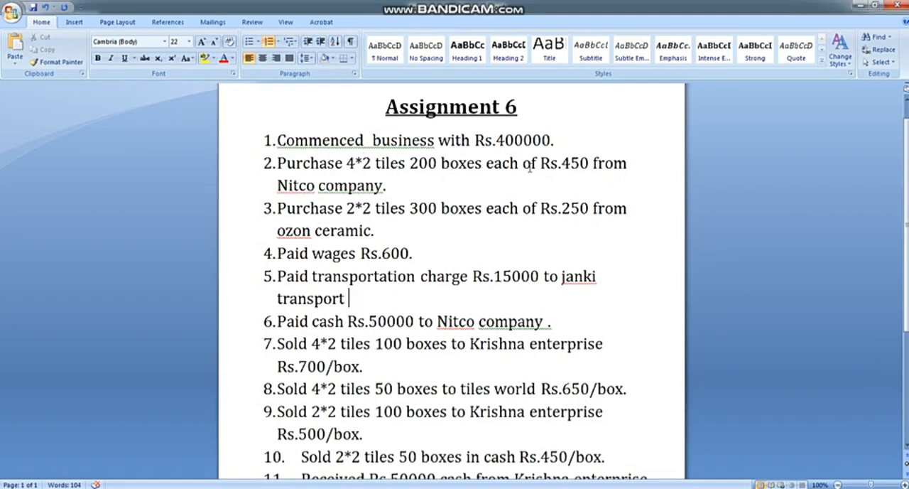
{"action": "key", "text": "alt+Tab"}
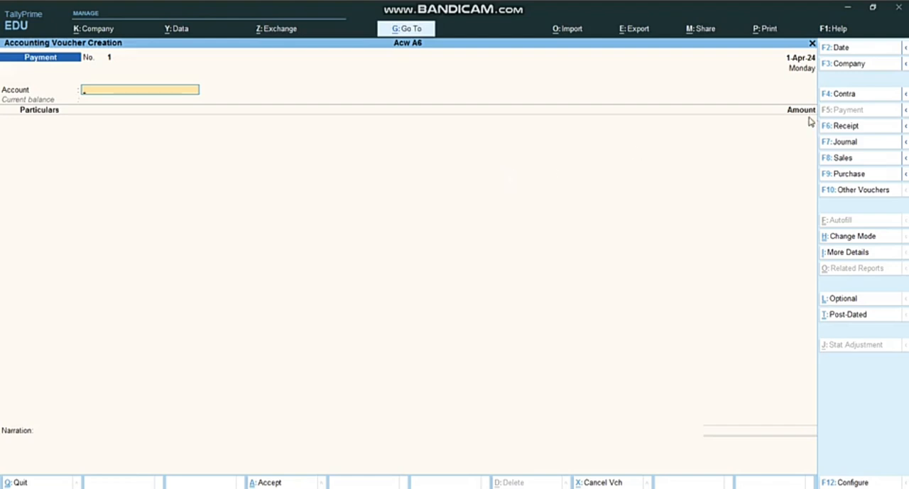
{"action": "left_click", "coordinate": [846, 127]}
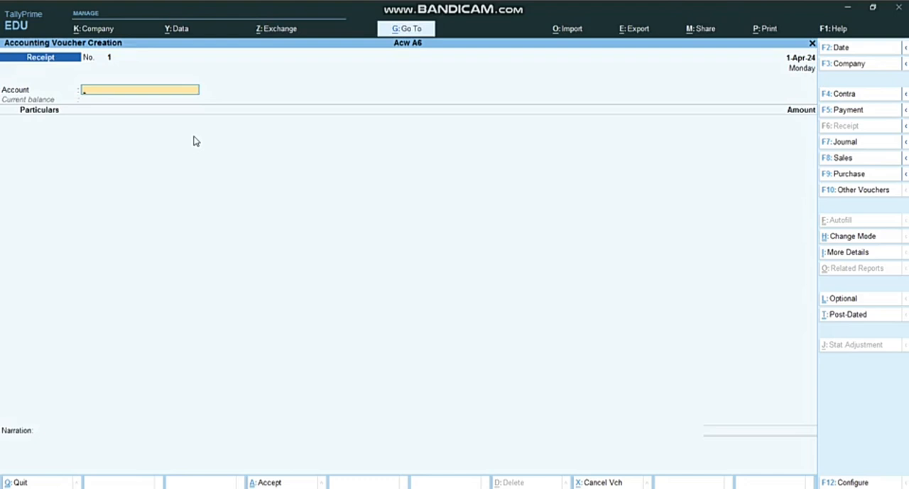
{"action": "type", "text": "C"}
{"action": "key", "text": "Return"}
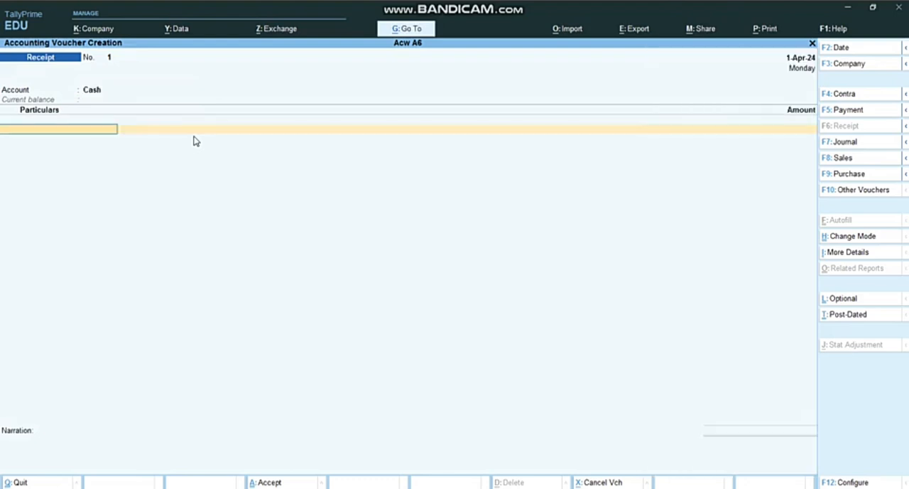
Create a ledger named Capital under Capital Account from the receipt voucher's particulars and save it
{"action": "key", "text": "ctrl"}
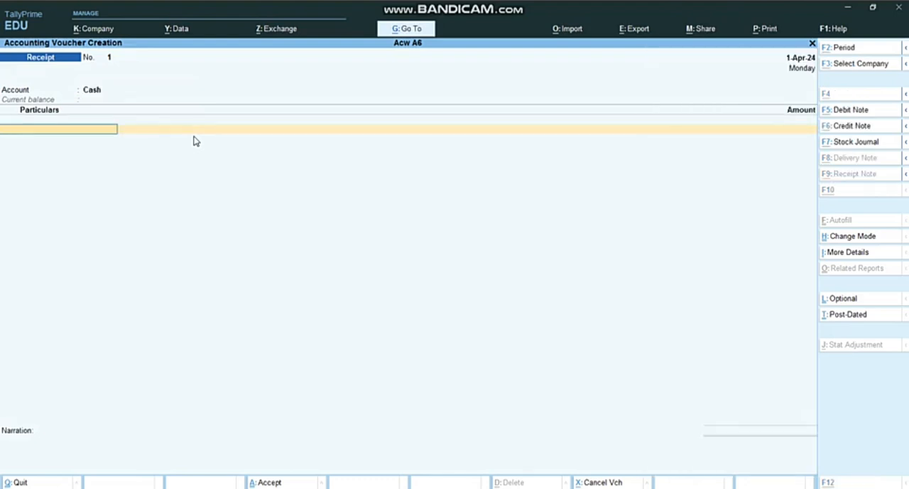
{"action": "key", "text": "alt+c"}
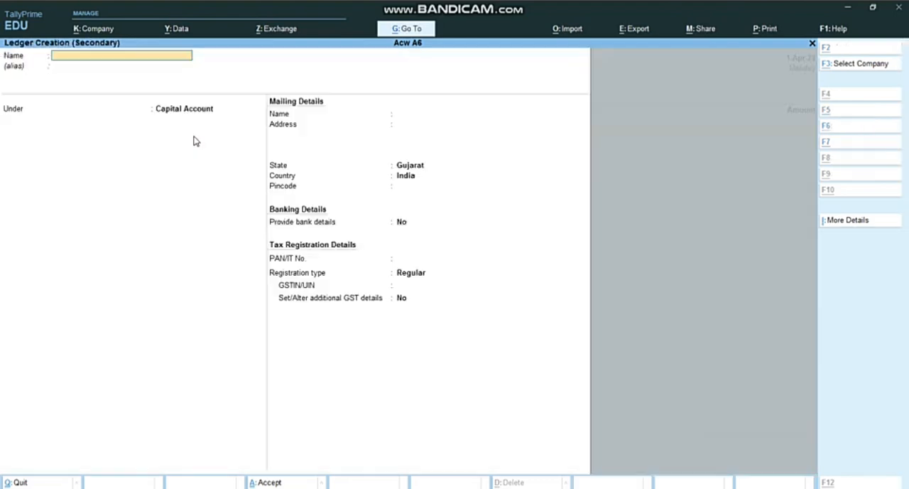
{"action": "type", "text": "Cap"}
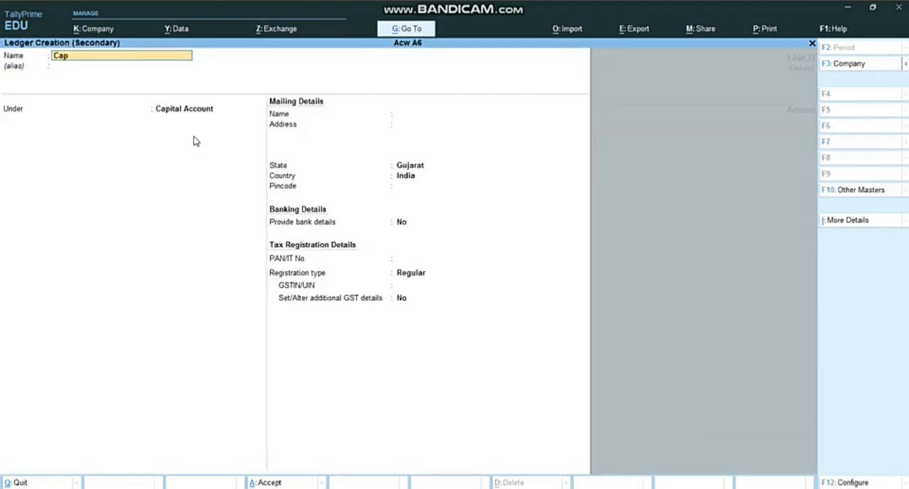
{"action": "type", "text": "ital"}
{"action": "key", "text": "Return"}
{"action": "key", "text": "Return"}
{"action": "key", "text": "Return"}
{"action": "key", "text": "Return"}
{"action": "key", "text": "Return"}
{"action": "key", "text": "Return"}
{"action": "key", "text": "Return"}
{"action": "key", "text": "Return"}
{"action": "key", "text": "Return"}
{"action": "key", "text": "Return"}
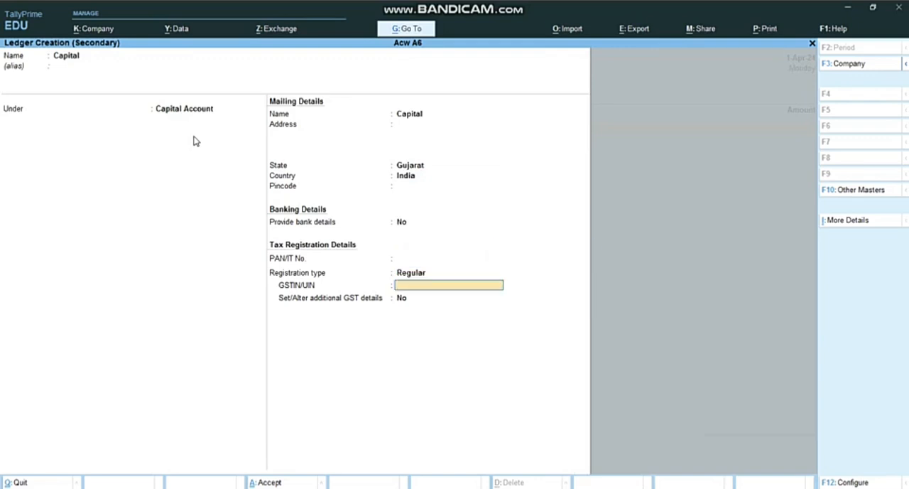
{"action": "key", "text": "Return"}
{"action": "key", "text": "Return"}
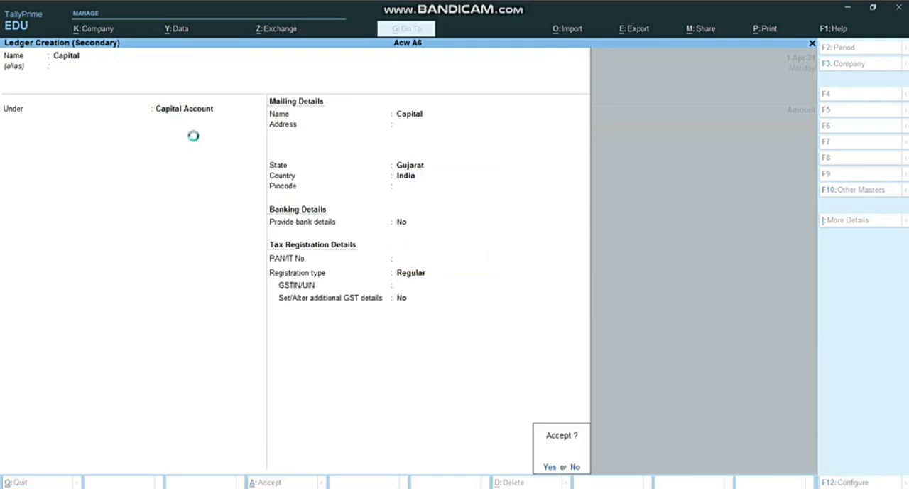
{"action": "key", "text": "Return"}
Enter 400000 as the amount received from Capital and save the receipt voucher without a narration
{"action": "type", "text": "400000"}
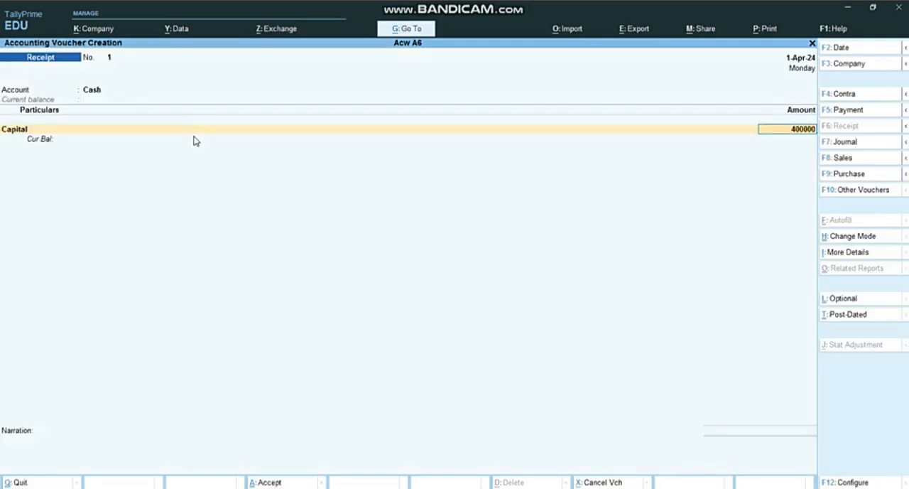
{"action": "key", "text": "Return"}
{"action": "key", "text": "Return"}
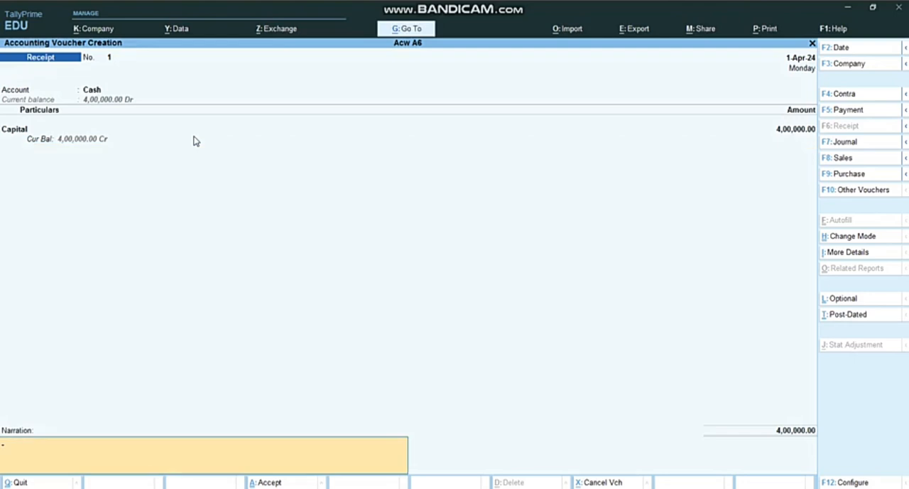
{"action": "key", "text": "Return"}
{"action": "key", "text": "Return"}
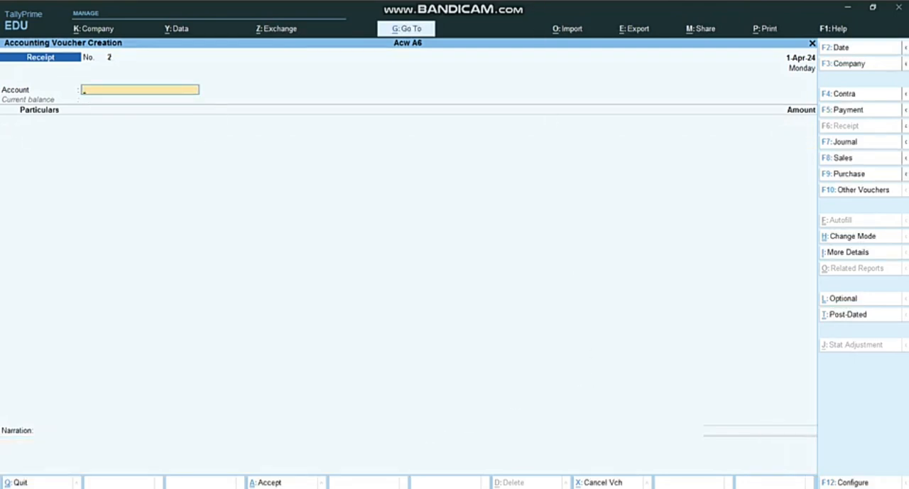
Check the next assignment transaction and start a purchase voucher with supplier invoice number 101, dated 1-Apr-24
{"action": "key", "text": "alt+Tab"}
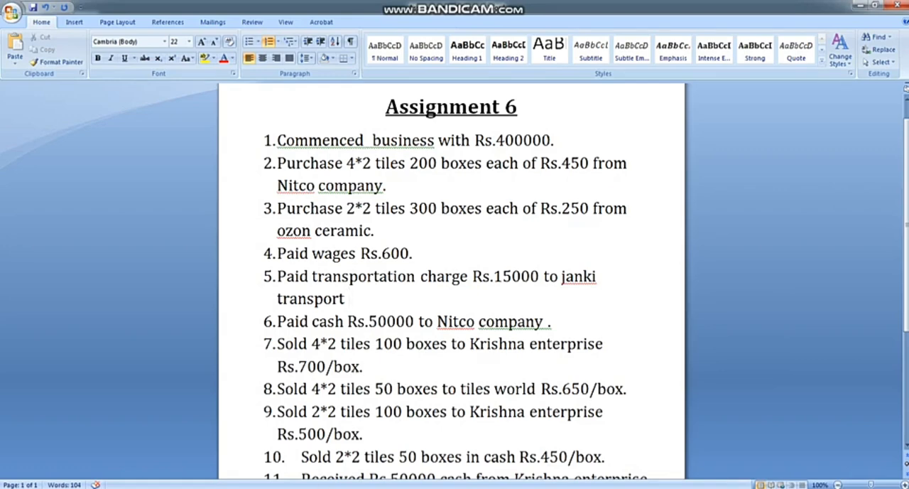
{"action": "key", "text": "alt+Tab"}
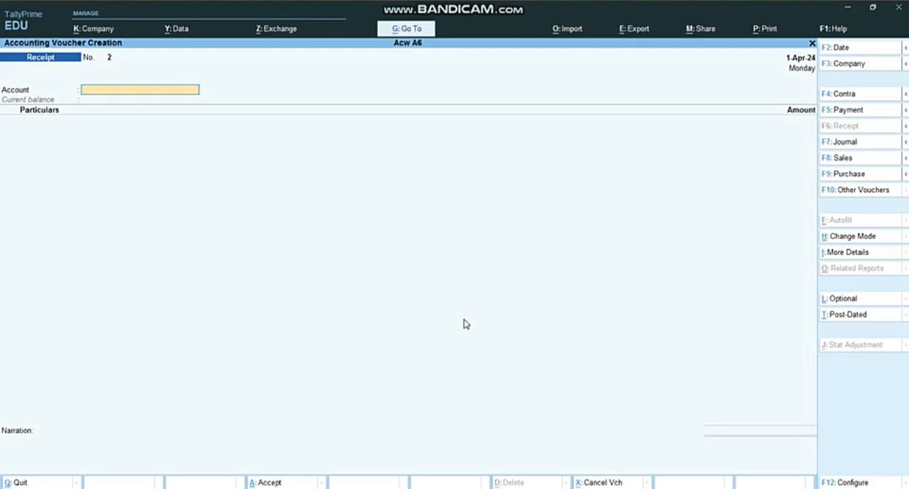
{"action": "left_click", "coordinate": [877, 176]}
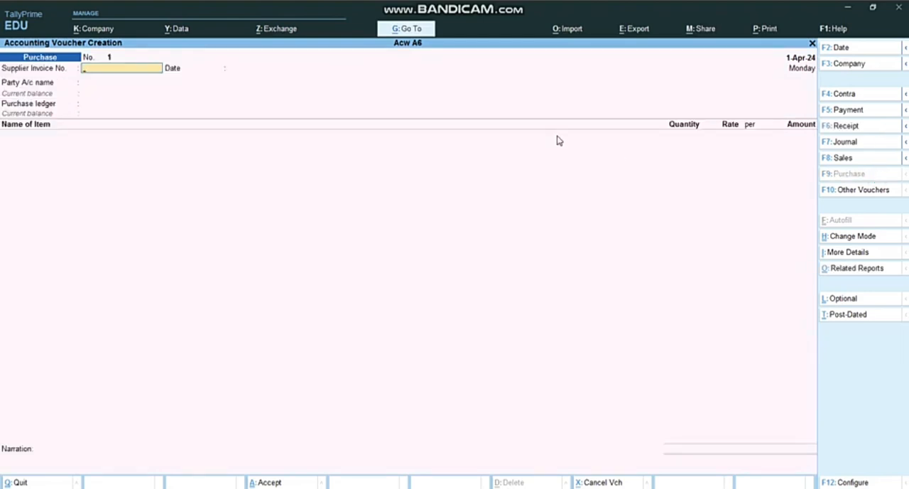
{"action": "type", "text": "101"}
{"action": "key", "text": "Return"}
{"action": "key", "text": "Return"}
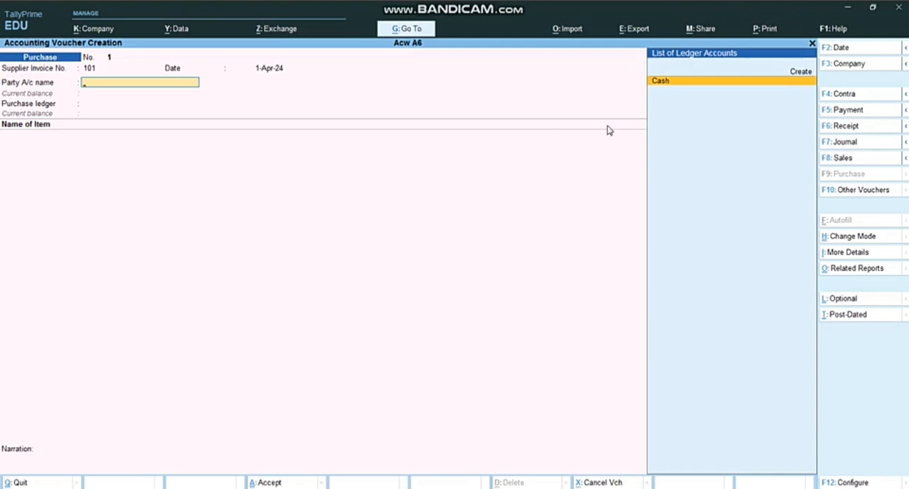
{"action": "left_click", "coordinate": [841, 49]}
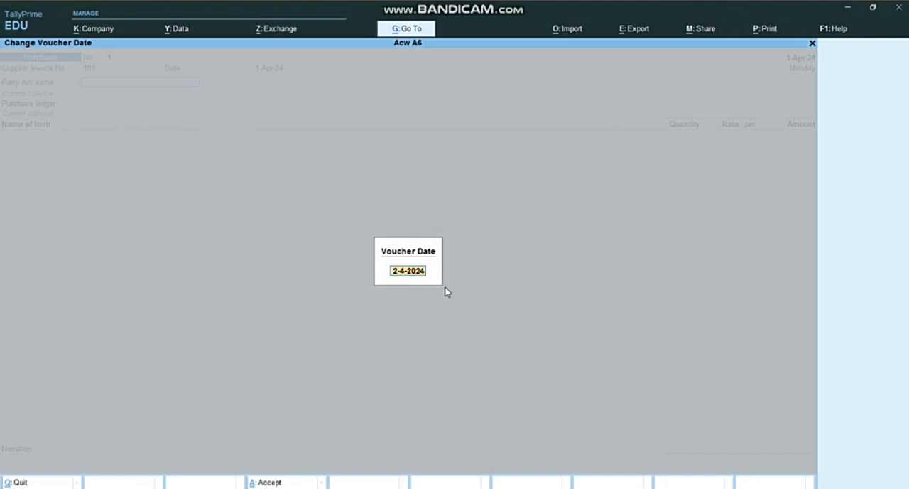
{"action": "key", "text": "BackSpace"}
{"action": "key", "text": "Escape"}
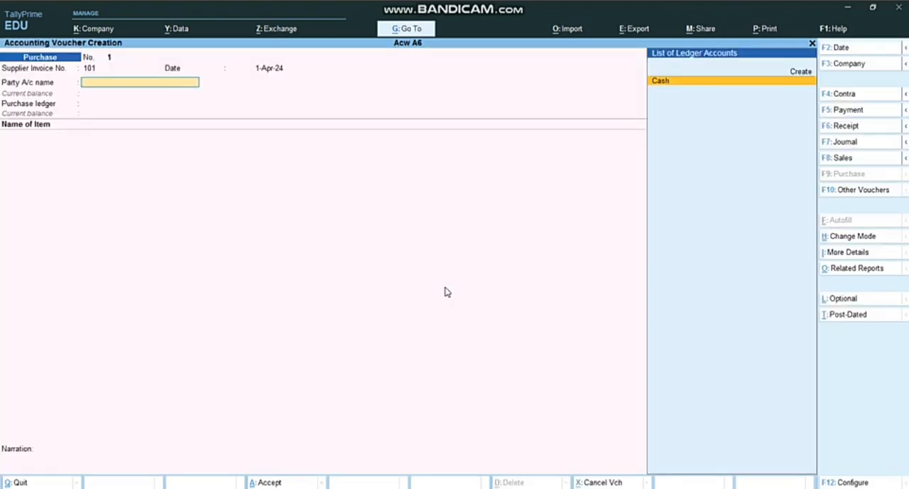
Start a new party ledger from the purchase voucher's party account and name it Nitco Company
{"action": "key", "text": "Up"}
{"action": "key", "text": "Return"}
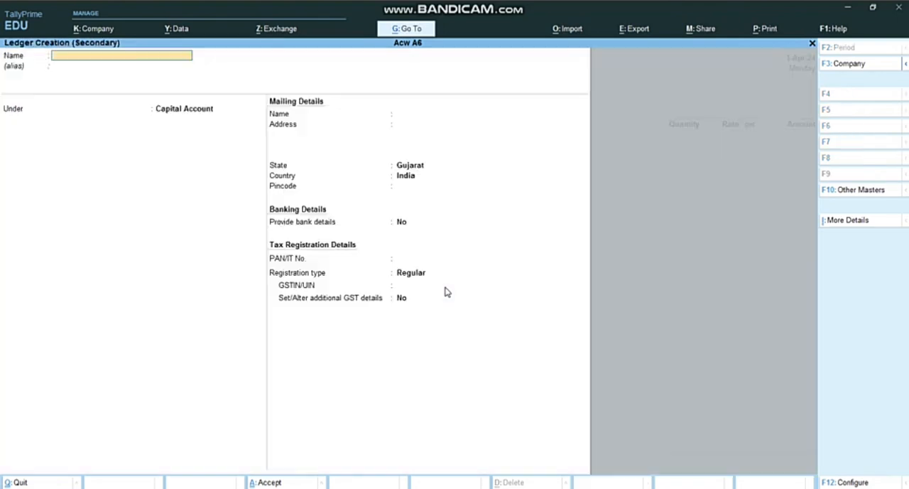
{"action": "type", "text": "Nitco Company"}
{"action": "key", "text": "Return"}
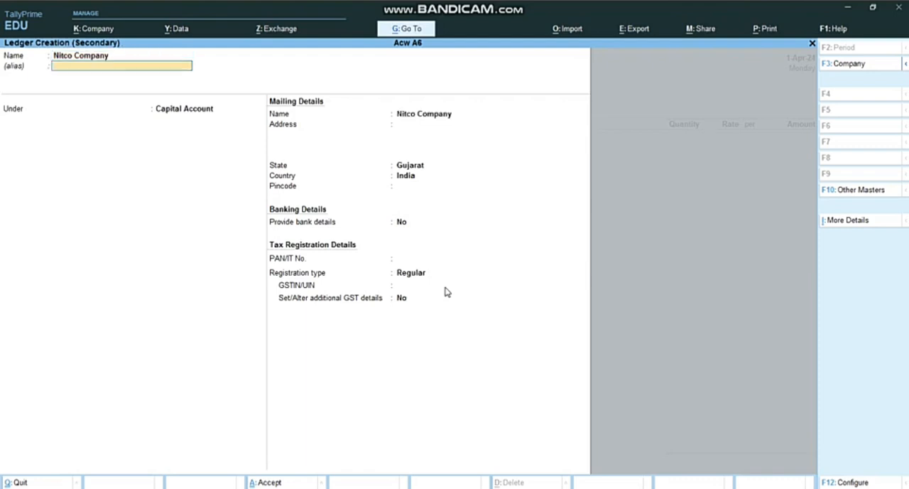
Place the Nitco Company ledger under Sundry Creditors, keep the default mailing, banking and tax details, and save it
{"action": "key", "text": "Return"}
{"action": "type", "text": "Cre"}
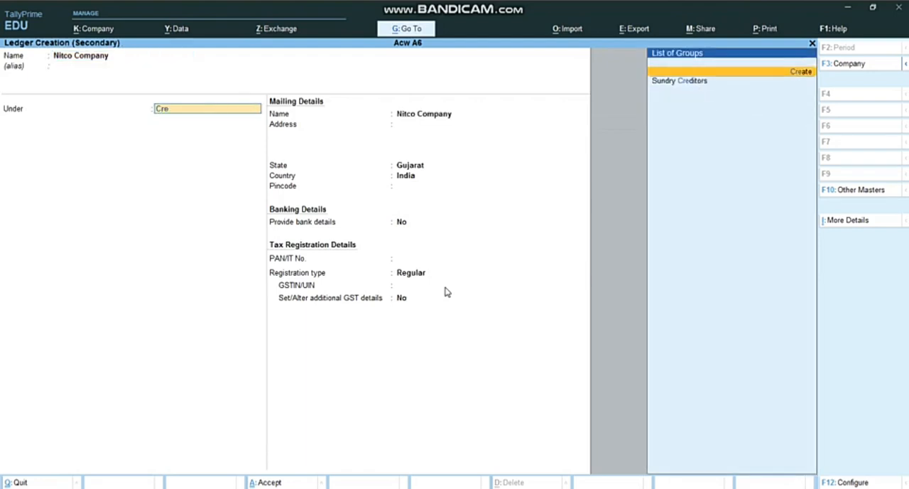
{"action": "key", "text": "Down"}
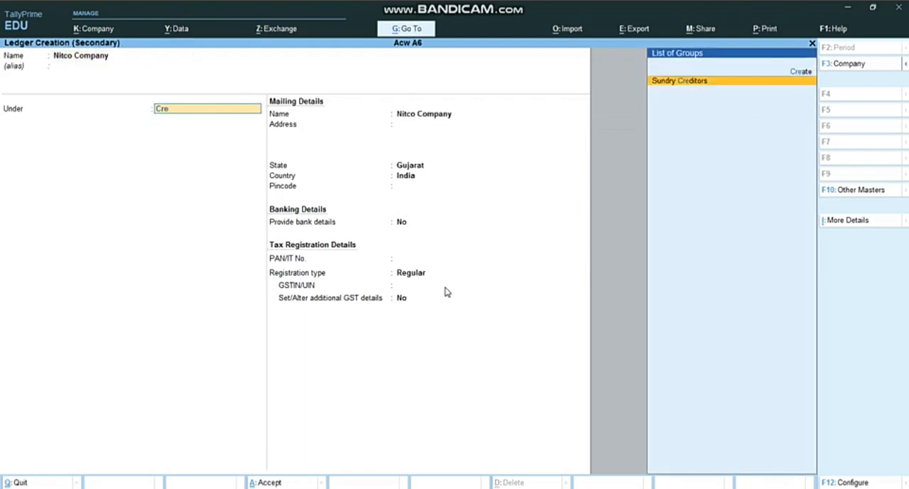
{"action": "key", "text": "Return"}
{"action": "key", "text": "Return"}
{"action": "key", "text": "Return"}
{"action": "key", "text": "Return"}
{"action": "key", "text": "Return"}
{"action": "key", "text": "Return"}
{"action": "key", "text": "Return"}
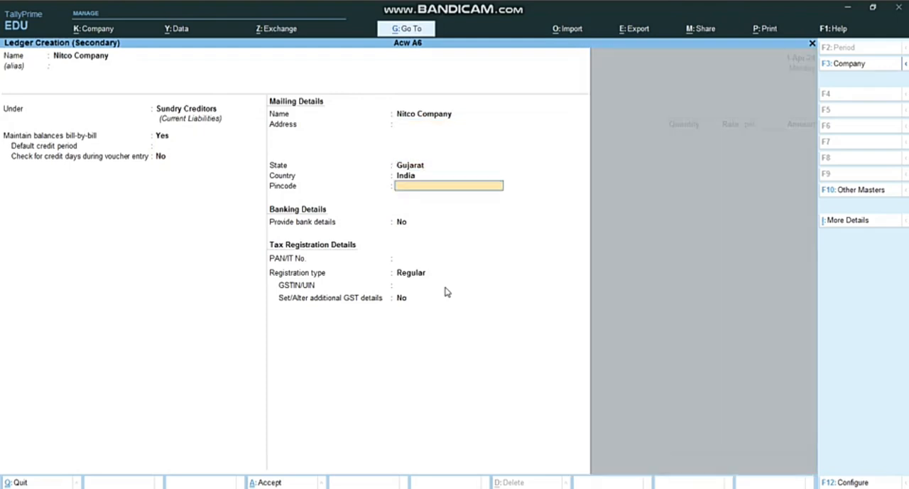
{"action": "key", "text": "Return"}
{"action": "key", "text": "Return"}
{"action": "key", "text": "Return"}
{"action": "key", "text": "Return"}
{"action": "key", "text": "Return"}
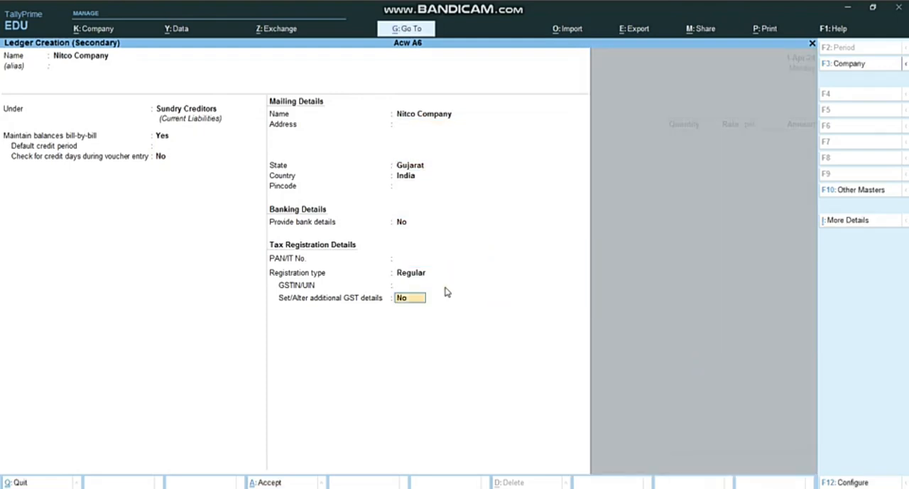
Leave the purchase voucher's receipt details blank and accept the default party details for Nitco Company
{"action": "key", "text": "Return"}
{"action": "key", "text": "Return"}
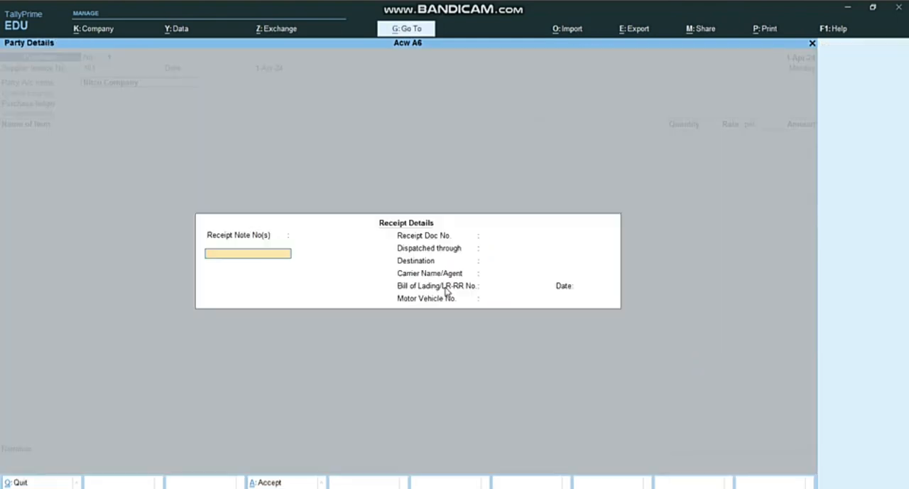
{"action": "key", "text": "Return"}
{"action": "key", "text": "Return"}
{"action": "key", "text": "Return"}
{"action": "key", "text": "Return"}
{"action": "key", "text": "Return"}
{"action": "key", "text": "Return"}
{"action": "key", "text": "Return"}
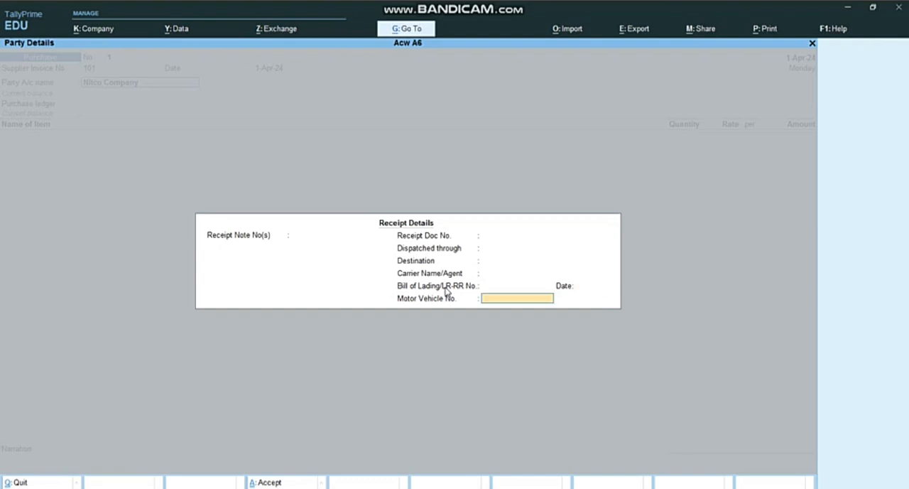
{"action": "key", "text": "Return"}
{"action": "key", "text": "Return"}
{"action": "key", "text": "Return"}
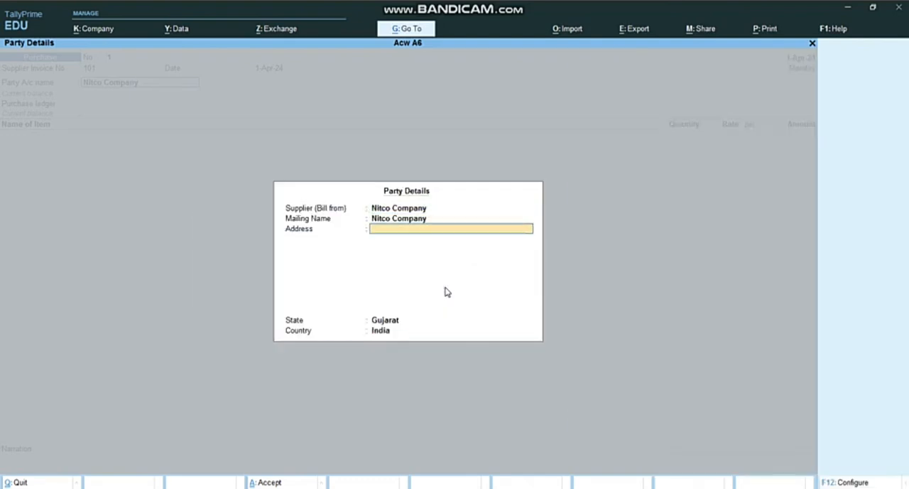
{"action": "key", "text": "Return"}
{"action": "key", "text": "Return"}
{"action": "key", "text": "Return"}
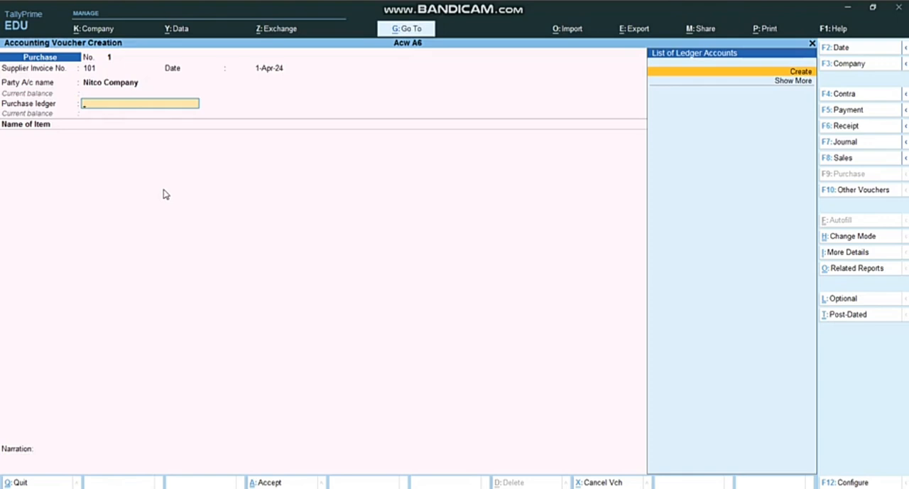
Create a ledger named Purchase under Purchase Accounts for the voucher's purchase ledger and save it with default settings
{"action": "key", "text": "Return"}
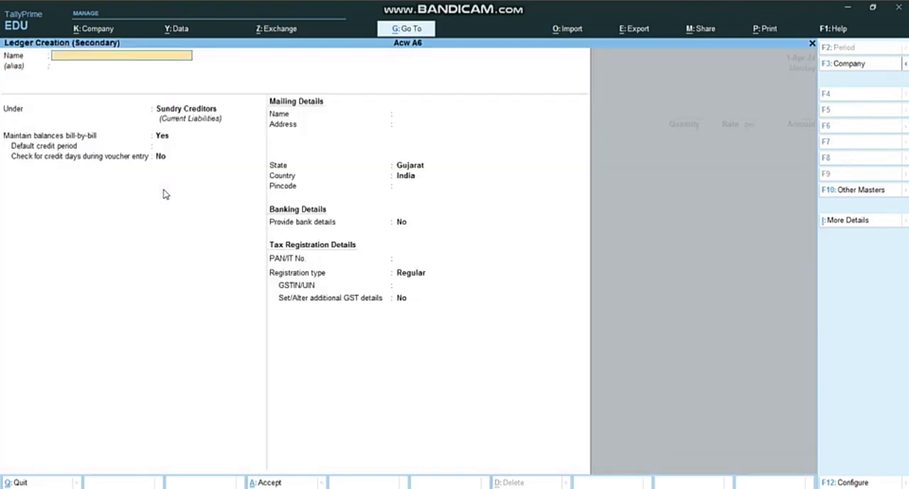
{"action": "type", "text": "Purchase"}
{"action": "key", "text": "Return"}
{"action": "key", "text": "Return"}
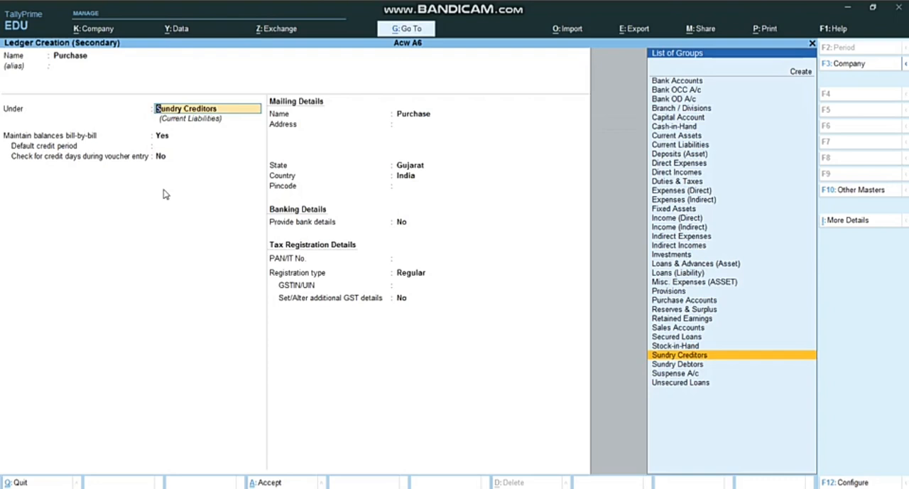
{"action": "type", "text": "Pur"}
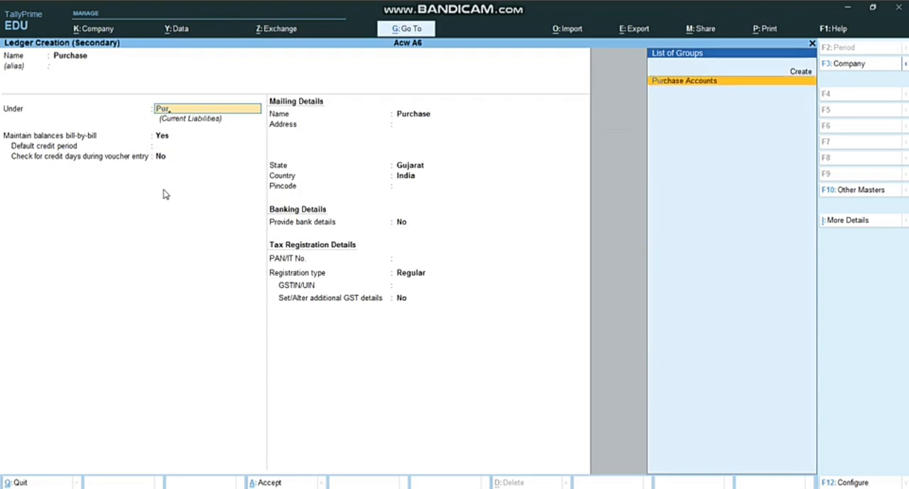
{"action": "key", "text": "Return"}
{"action": "key", "text": "Return"}
{"action": "key", "text": "Return"}
{"action": "key", "text": "Return"}
{"action": "key", "text": "Return"}
{"action": "key", "text": "Return"}
{"action": "key", "text": "Return"}
{"action": "key", "text": "Return"}
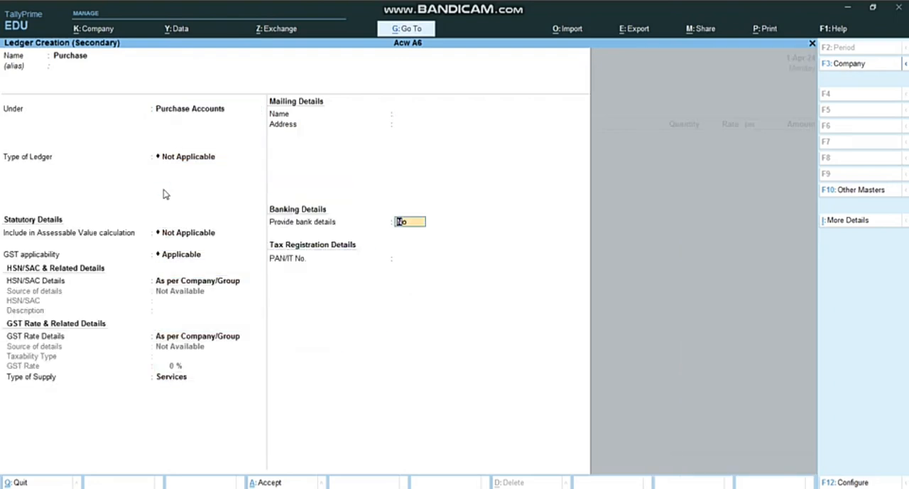
{"action": "key", "text": "Return"}
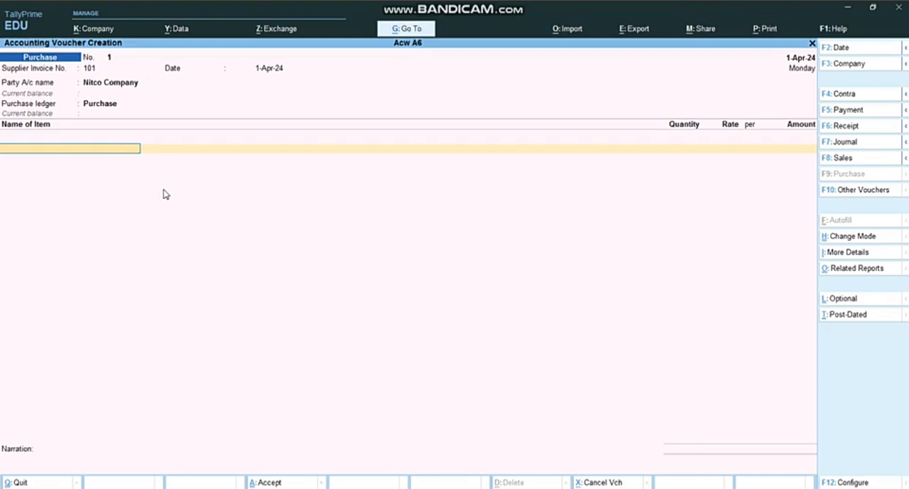
Start a new stock item named 4*2 Tiles under Primary from the purchase voucher's item line
{"action": "key", "text": "alt"}
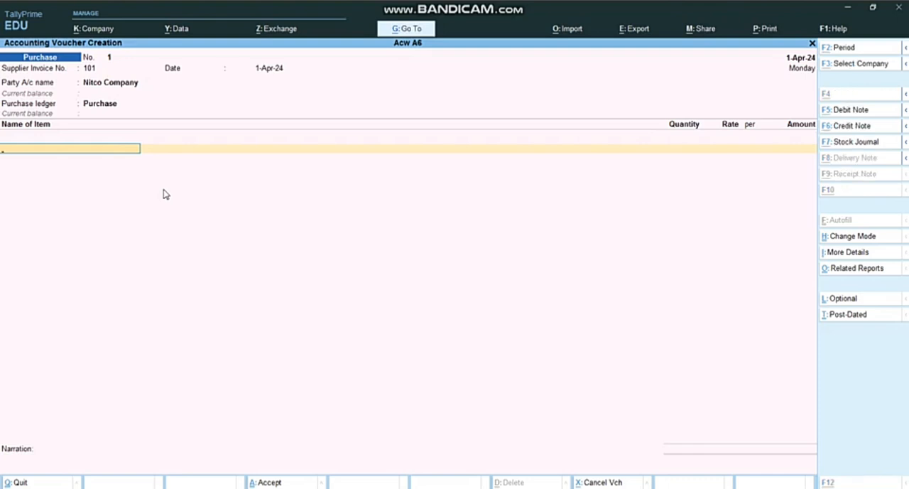
{"action": "key", "text": "alt+c"}
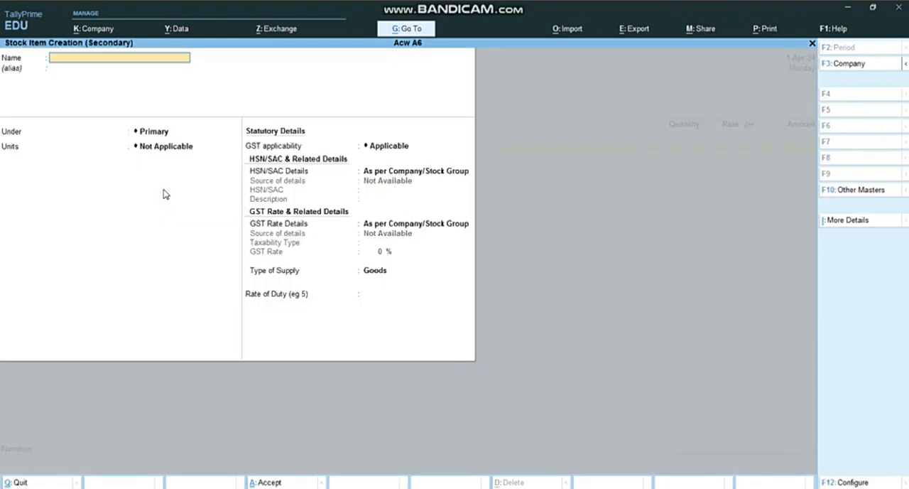
{"action": "type", "text": "4*2 Tiles"}
{"action": "key", "text": "Return"}
{"action": "key", "text": "Return"}
{"action": "key", "text": "Return"}
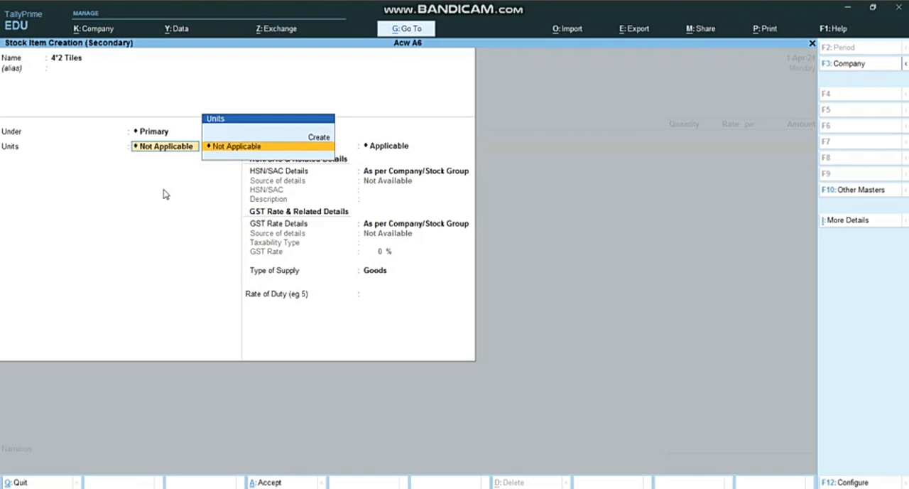
Create a simple unit with the symbol box and 0 decimal places for the 4*2 Tiles item
{"action": "key", "text": "Up"}
{"action": "key", "text": "Return"}
{"action": "type", "text": "b"}
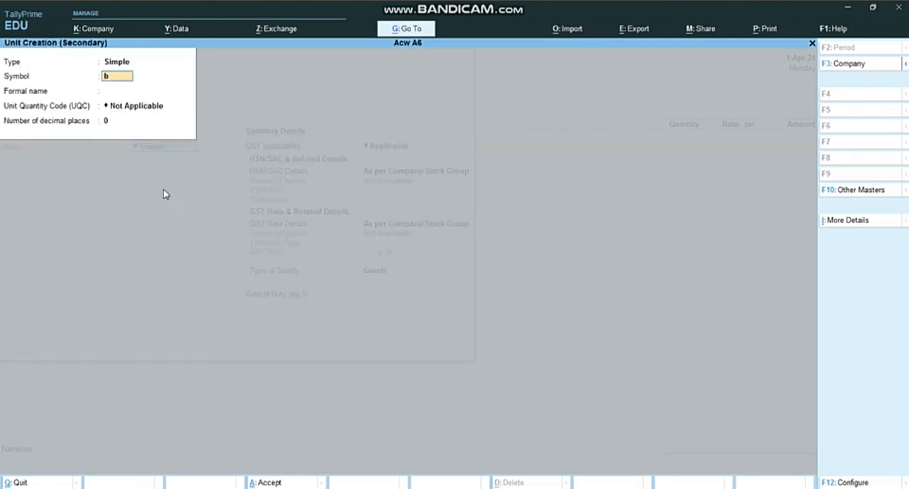
{"action": "type", "text": "ox"}
{"action": "key", "text": "Return"}
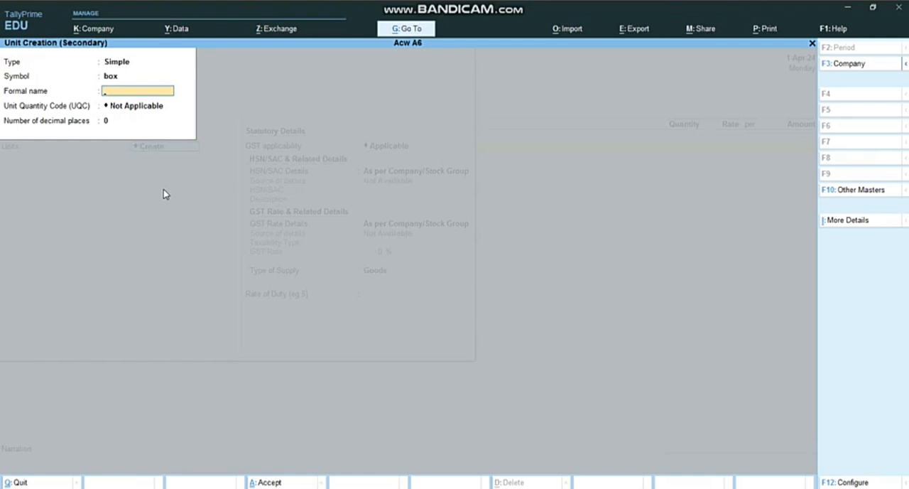
{"action": "key", "text": "Return"}
{"action": "key", "text": "Return"}
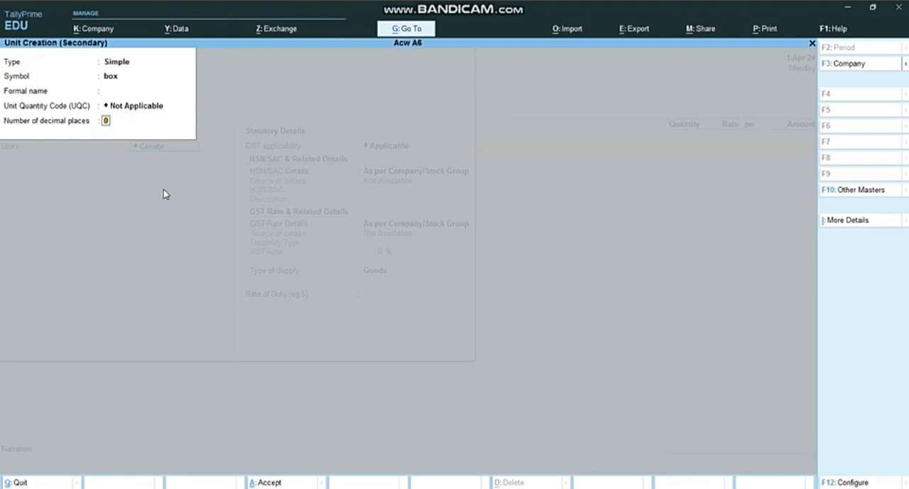
{"action": "key", "text": "Return"}
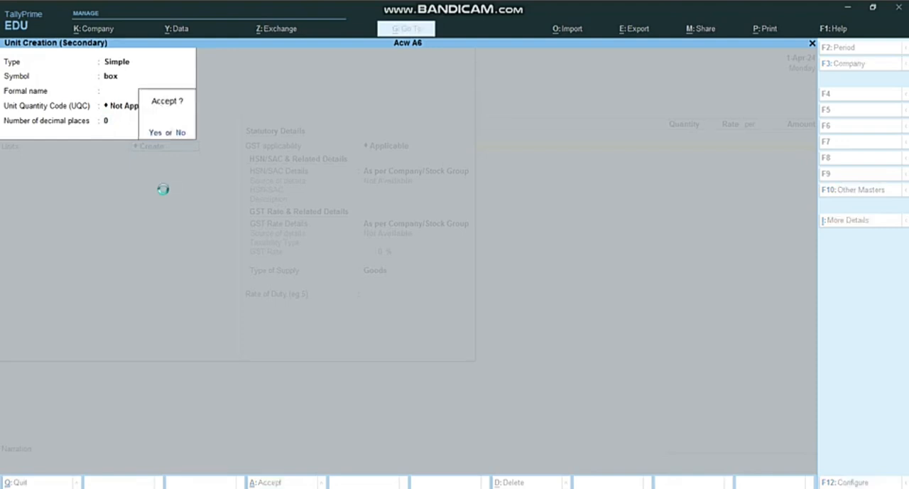
{"action": "key", "text": "Return"}
Keep the default GST details and save the 4*2 Tiles stock item
{"action": "key", "text": "Return"}
{"action": "key", "text": "Return"}
{"action": "key", "text": "Return"}
{"action": "key", "text": "Return"}
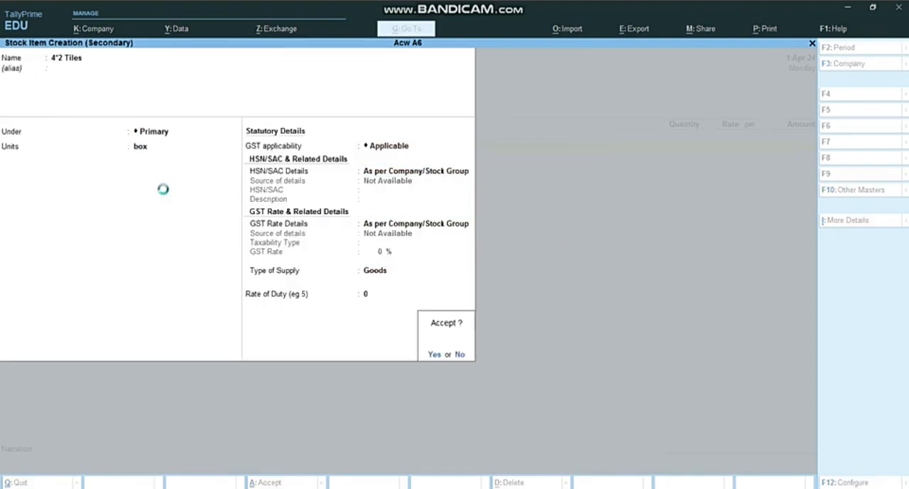
{"action": "key", "text": "Return"}
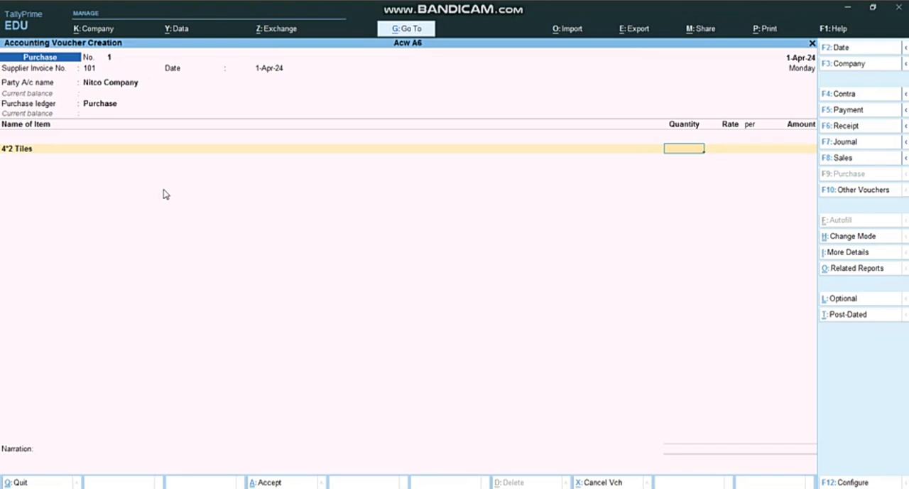
Enter 200 boxes of 4*2 Tiles at 450 per box, checking the rate in the Word assignment document
{"action": "type", "text": "200"}
{"action": "key", "text": "Return"}
{"action": "key", "text": "alt+Tab"}
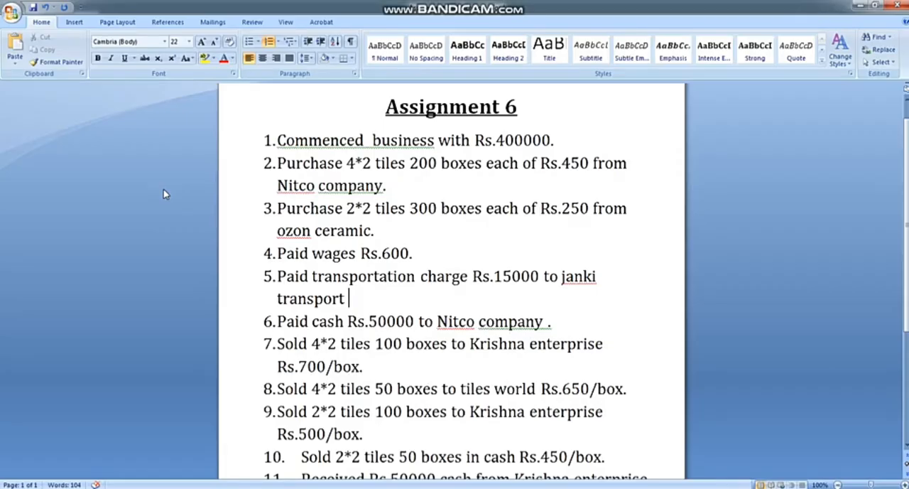
{"action": "key", "text": "alt+Tab"}
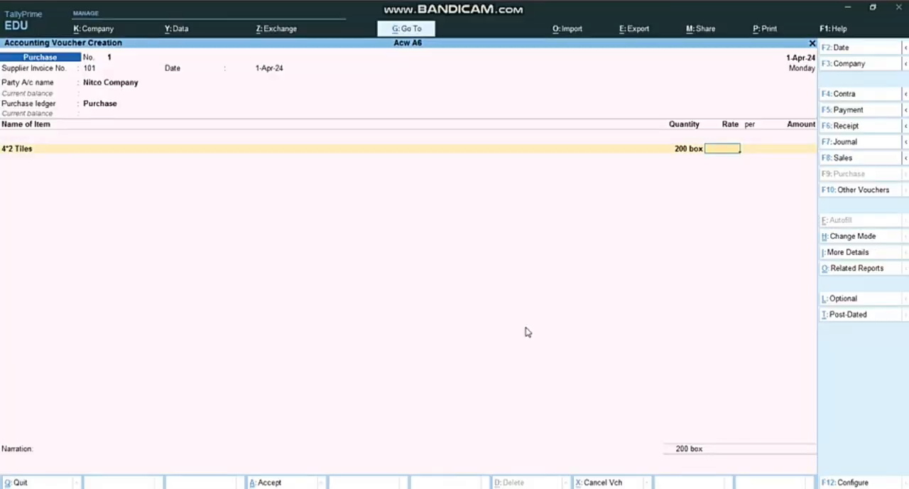
{"action": "type", "text": "450"}
{"action": "key", "text": "Return"}
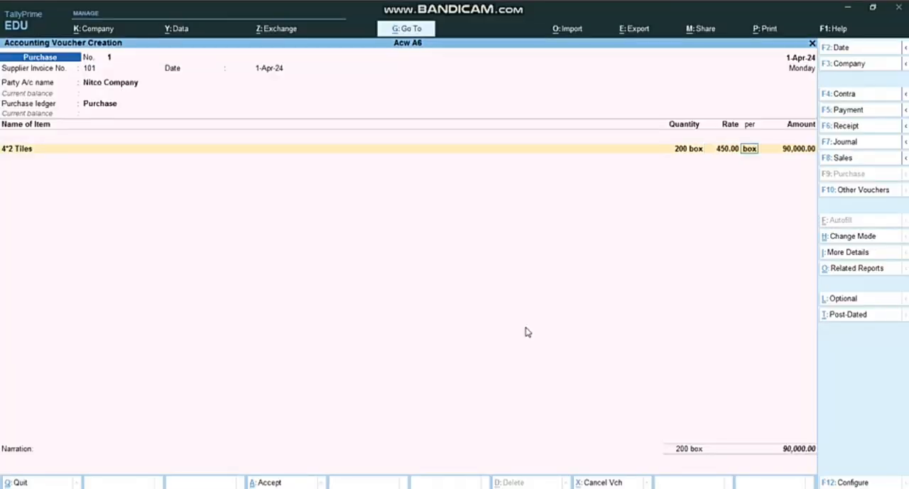
{"action": "key", "text": "Return"}
{"action": "key", "text": "Return"}
End the item list and save the Nitco Company purchase voucher without a narration
{"action": "key", "text": "Return"}
{"action": "key", "text": "Return"}
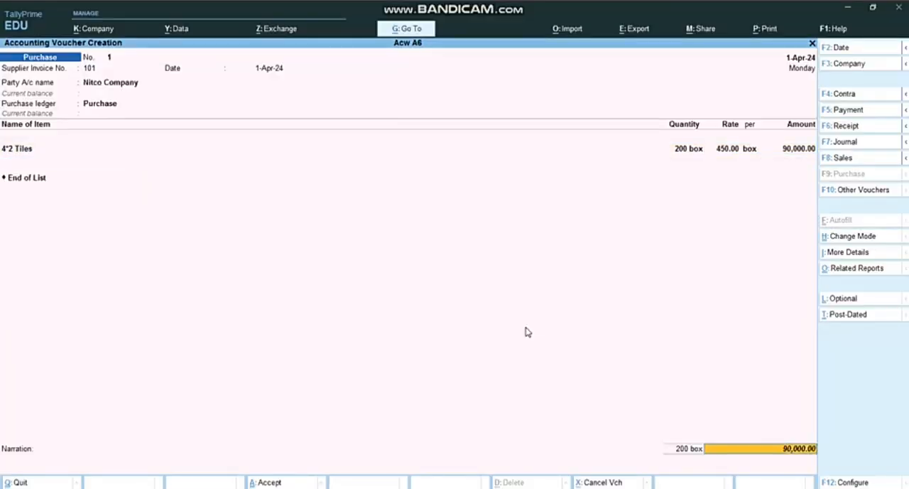
{"action": "key", "text": "Return"}
{"action": "key", "text": "Return"}
{"action": "key", "text": "Return"}
{"action": "key", "text": "Return"}
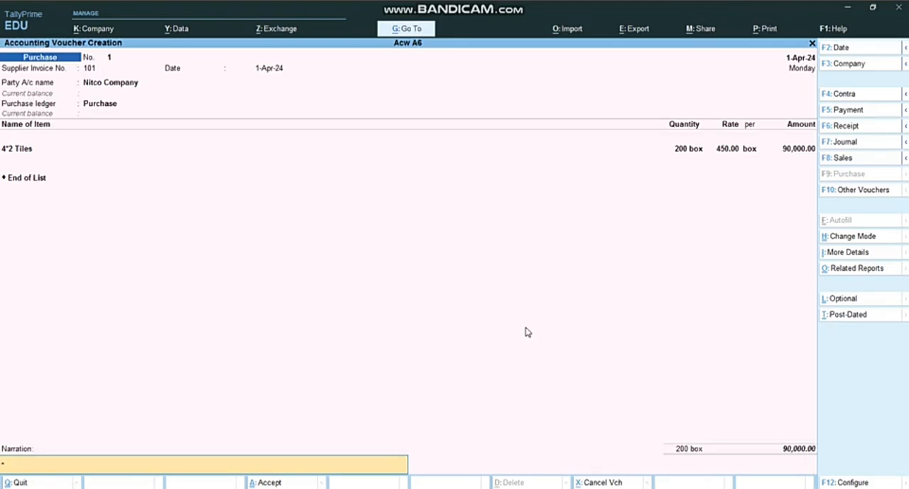
{"action": "key", "text": "Return"}
{"action": "key", "text": "Return"}
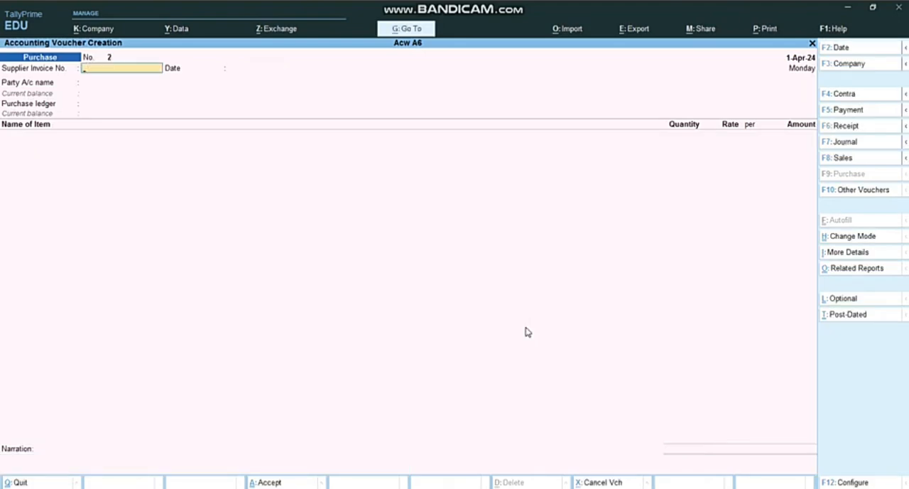
Check the third transaction in the Word document and give the new TallyPrime purchase voucher supplier invoice number 103, dated 1-Apr-24
{"action": "key", "text": "alt+Tab"}
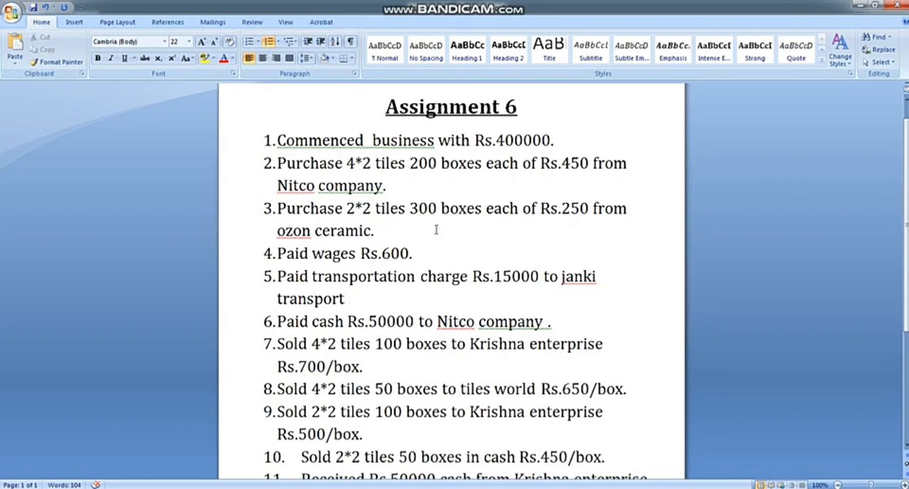
{"action": "key", "text": "alt+Tab"}
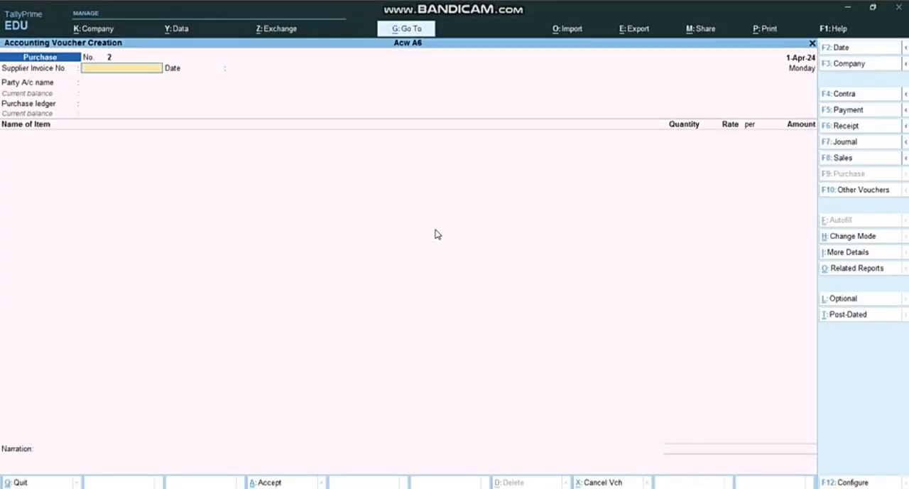
{"action": "type", "text": "103"}
{"action": "key", "text": "Return"}
{"action": "key", "text": "Return"}
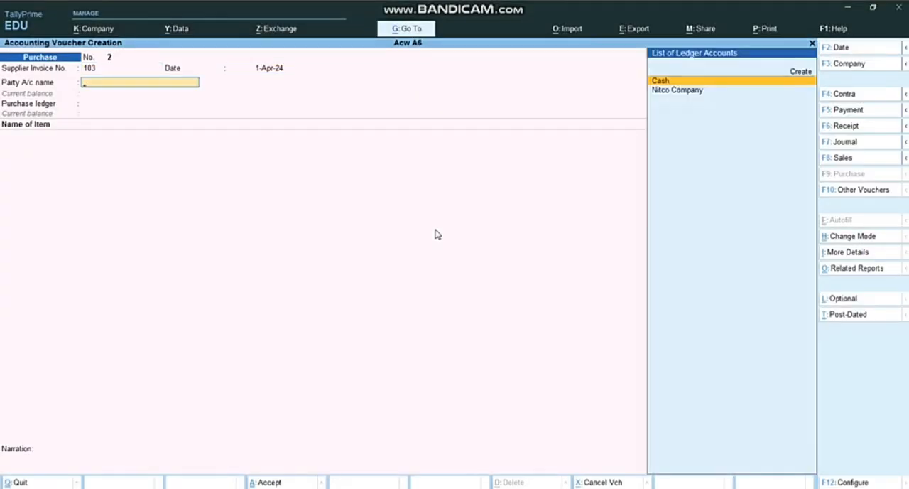
Start a new party ledger from the purchase voucher and name it Ozon Ceramic
{"action": "key", "text": "Up"}
{"action": "key", "text": "Return"}
{"action": "type", "text": "Ox"}
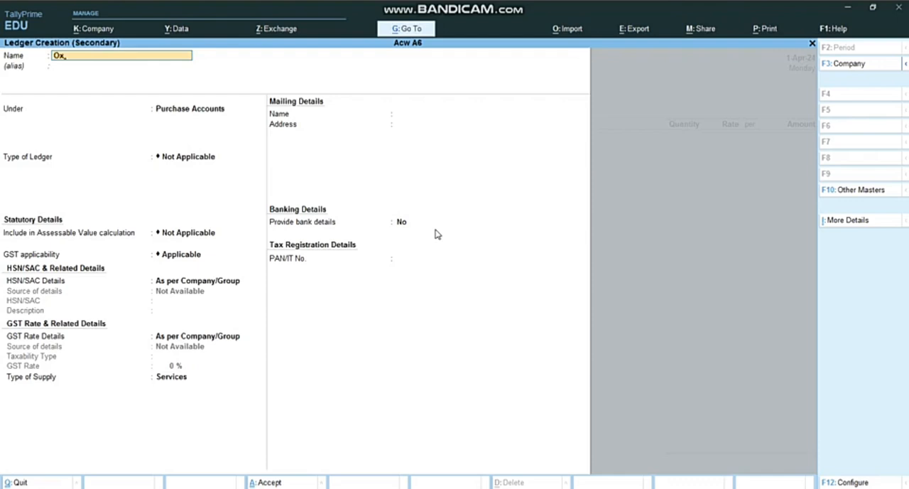
{"action": "key", "text": "BackSpace"}
{"action": "type", "text": "zon Ceramic"}
{"action": "key", "text": "Return"}
Place the Ozon Ceramic ledger under Sundry Creditors, keep the remaining defaults and save it
{"action": "type", "text": "Cre"}
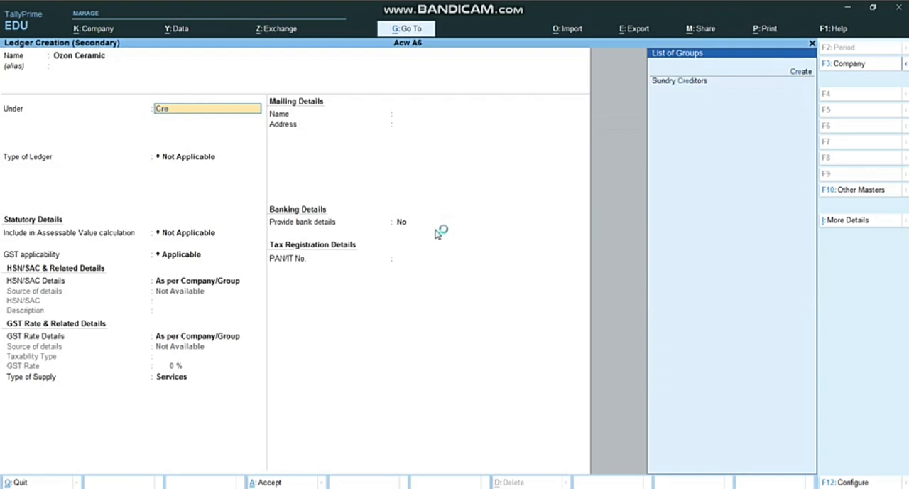
{"action": "key", "text": "Down"}
{"action": "key", "text": "Down"}
{"action": "key", "text": "Return"}
{"action": "key", "text": "Return"}
{"action": "key", "text": "Return"}
{"action": "key", "text": "Return"}
{"action": "key", "text": "Return"}
{"action": "key", "text": "Return"}
{"action": "key", "text": "Return"}
{"action": "key", "text": "Return"}
{"action": "key", "text": "Return"}
{"action": "key", "text": "Return"}
{"action": "key", "text": "Return"}
{"action": "key", "text": "Return"}
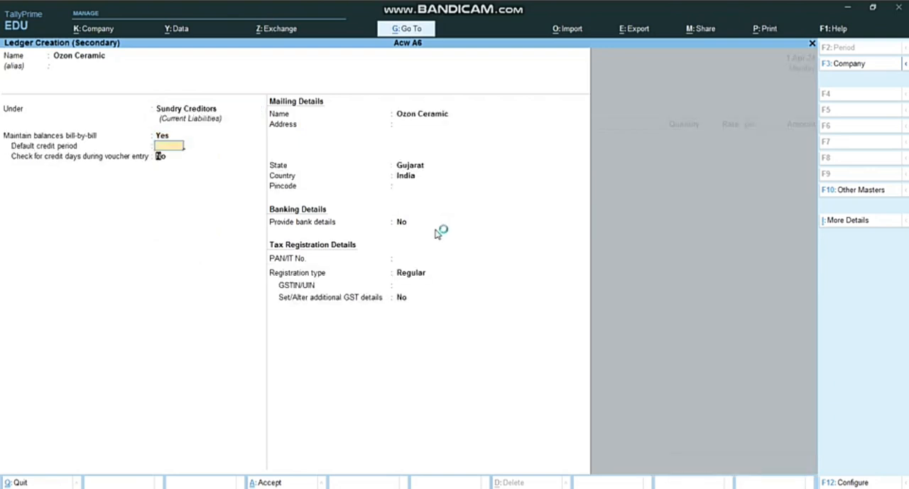
{"action": "key", "text": "Return"}
{"action": "key", "text": "Return"}
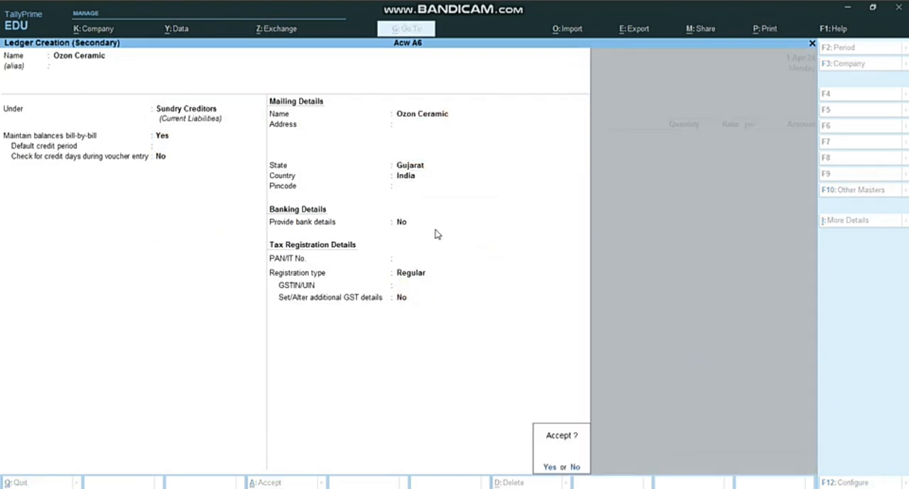
{"action": "key", "text": "Return"}
Leave the receipt and party details at their defaults and choose Purchase as the purchase ledger
{"action": "key", "text": "Return"}
{"action": "key", "text": "Return"}
{"action": "key", "text": "Return"}
{"action": "key", "text": "Return"}
{"action": "key", "text": "Return"}
{"action": "key", "text": "Return"}
{"action": "key", "text": "Return"}
{"action": "key", "text": "Return"}
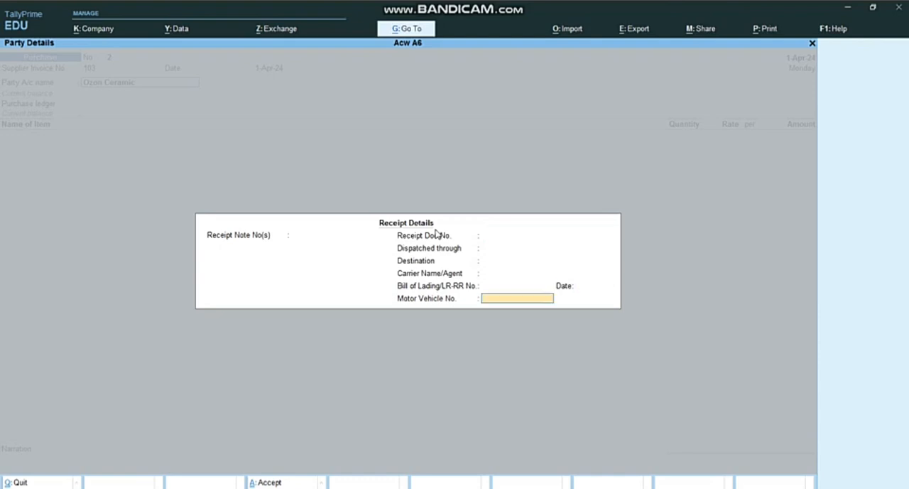
{"action": "key", "text": "Return"}
{"action": "key", "text": "Return"}
{"action": "key", "text": "Return"}
{"action": "key", "text": "Return"}
{"action": "key", "text": "Return"}
{"action": "key", "text": "Return"}
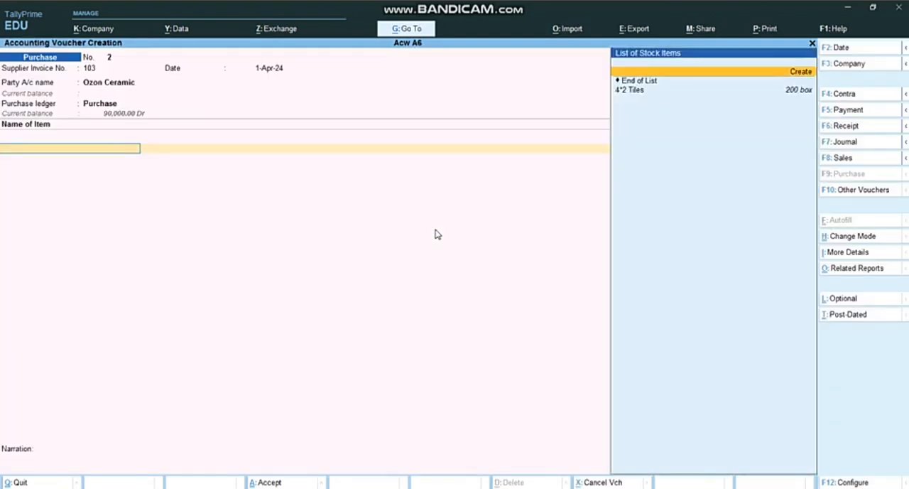
Start a new stock item from the voucher's item list and name it 2*2 Tiles
{"action": "key", "text": "Down"}
{"action": "key", "text": "Down"}
{"action": "key", "text": "Up"}
{"action": "key", "text": "Up"}
{"action": "key", "text": "Down"}
{"action": "key", "text": "Up"}
{"action": "key", "text": "Return"}
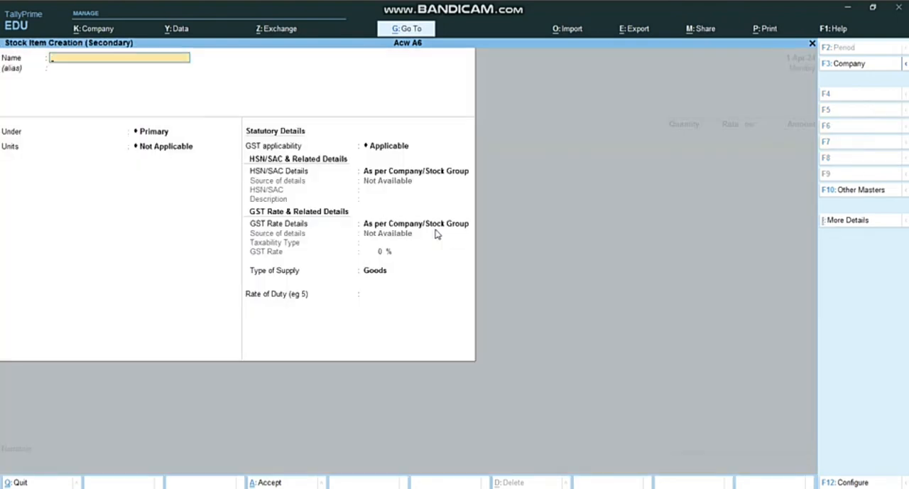
{"action": "type", "text": "2"}
{"action": "type", "text": "*255"}
{"action": "key", "text": "BackSpace"}
{"action": "key", "text": "BackSpace"}
{"action": "type", "text": "Tiles"}
{"action": "key", "text": "Return"}
{"action": "key", "text": "Return"}
{"action": "key", "text": "Return"}
Set the 2*2 Tiles unit to box under Primary, keep the default GST details and save the stock item
{"action": "key", "text": "Down"}
{"action": "key", "text": "Return"}
{"action": "key", "text": "Return"}
{"action": "key", "text": "Return"}
{"action": "key", "text": "Return"}
{"action": "key", "text": "Return"}
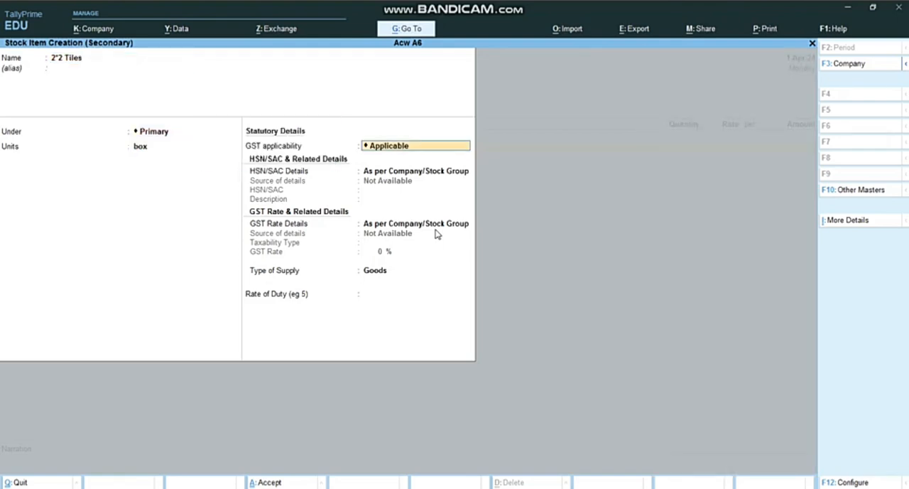
{"action": "key", "text": "Return"}
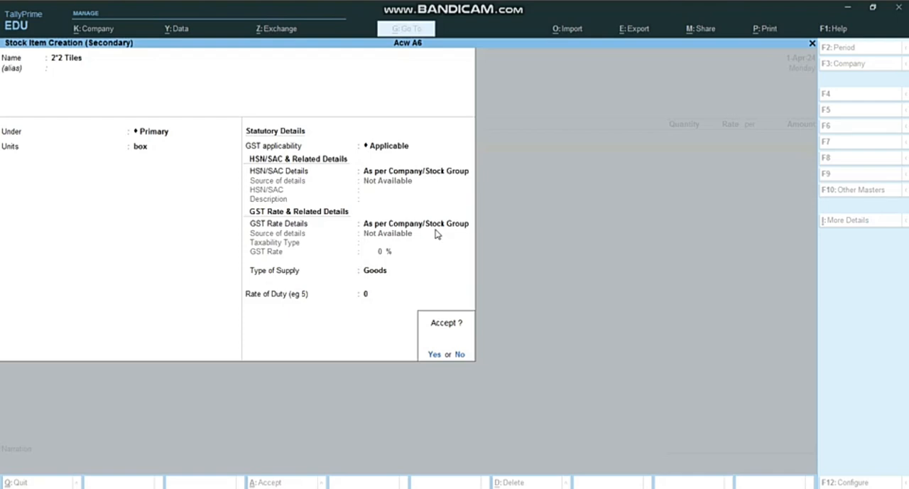
{"action": "key", "text": "Return"}
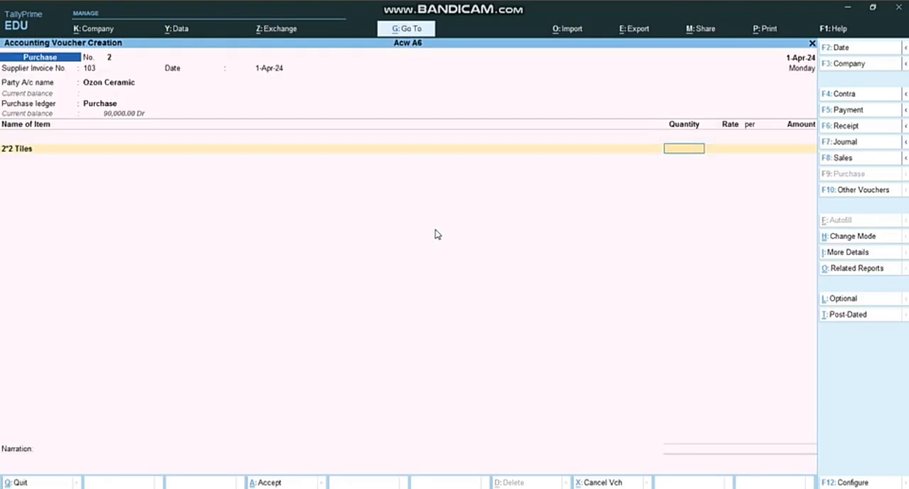
Enter 300 boxes of 2*2 Tiles at 250 per box, checking the transaction in the Word assignment document
{"action": "key", "text": "alt+Tab"}
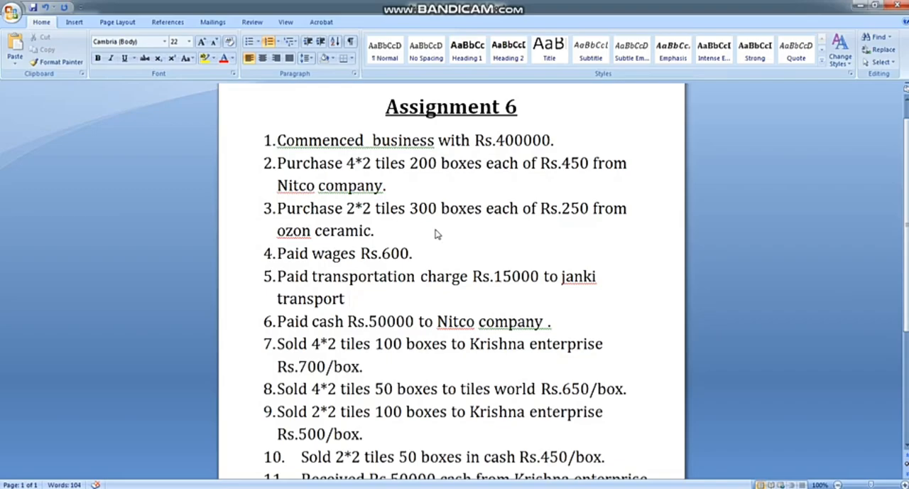
{"action": "key", "text": "alt+Tab"}
{"action": "type", "text": "300"}
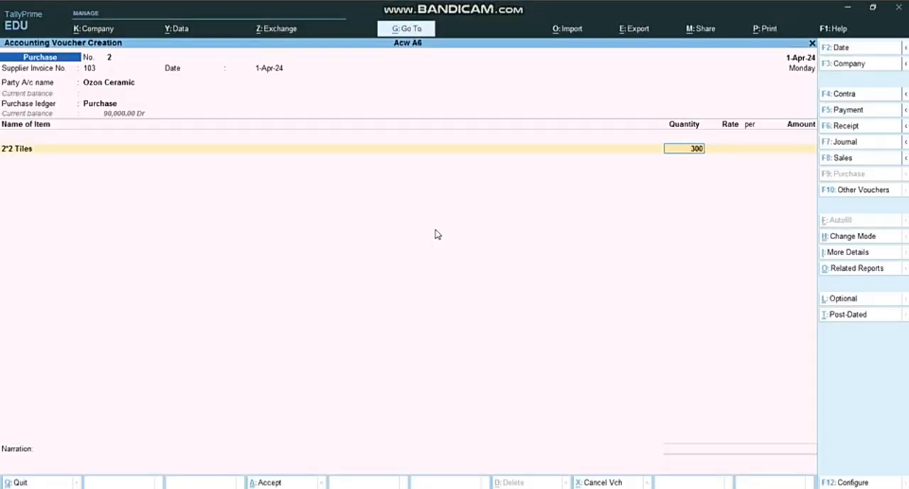
{"action": "key", "text": "Return"}
{"action": "type", "text": "200"}
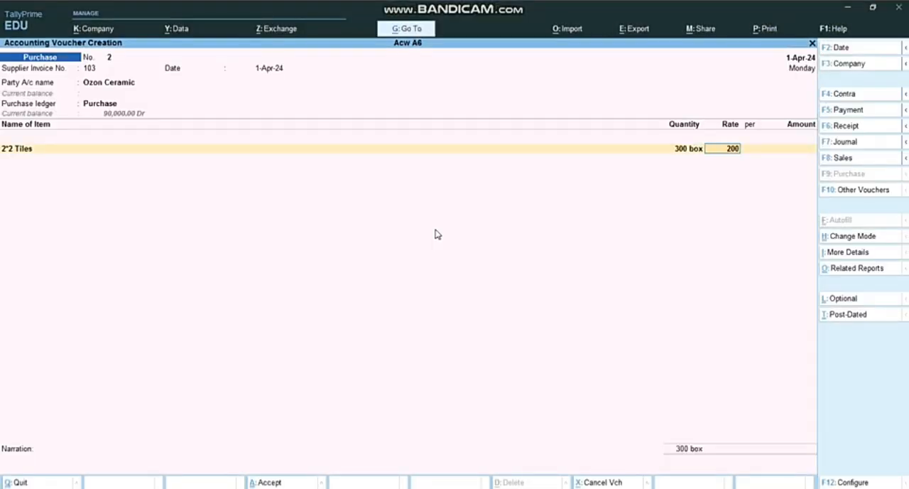
{"action": "key", "text": "BackSpace"}
{"action": "key", "text": "BackSpace"}
{"action": "type", "text": "50"}
{"action": "key", "text": "Return"}
End the item list and save the Ozon Ceramic purchase voucher without a narration
{"action": "key", "text": "Return"}
{"action": "key", "text": "Return"}
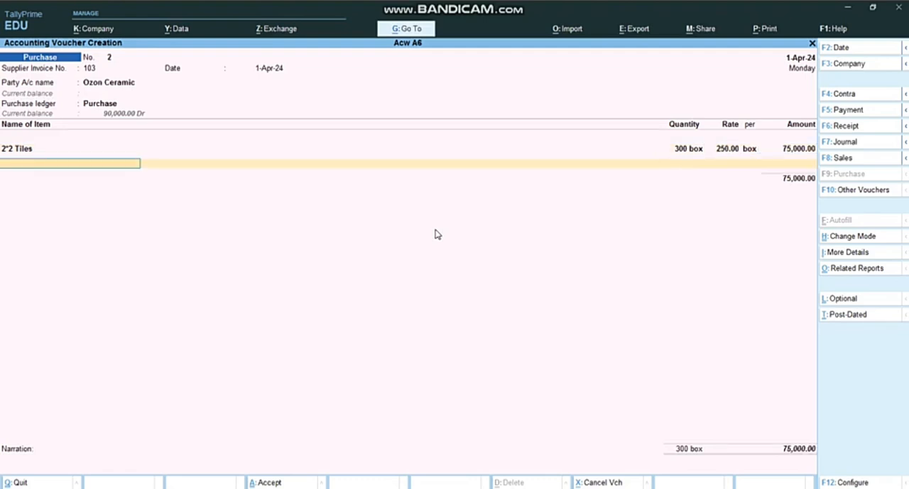
{"action": "key", "text": "Return"}
{"action": "key", "text": "Return"}
{"action": "key", "text": "Return"}
{"action": "key", "text": "Return"}
{"action": "key", "text": "Return"}
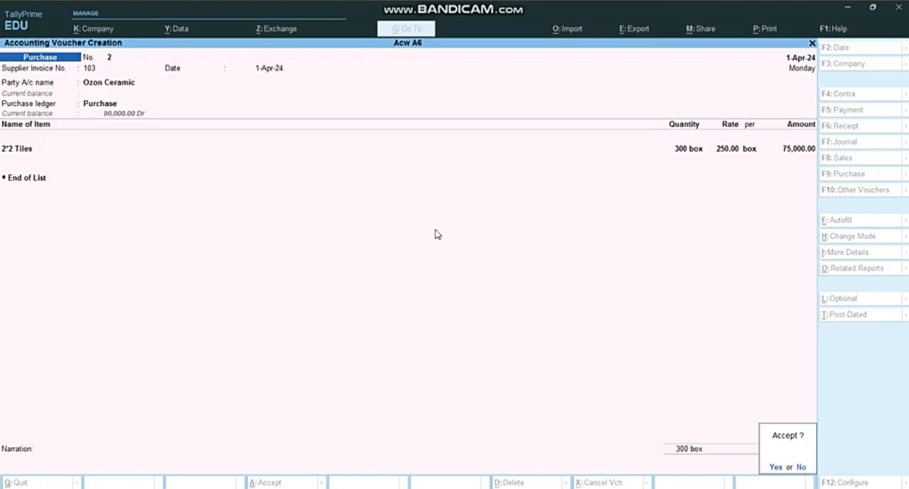
{"action": "key", "text": "Return"}
Check the fourth transaction in the Word document and start a TallyPrime payment voucher with Cash as the account
{"action": "key", "text": "alt+Tab"}
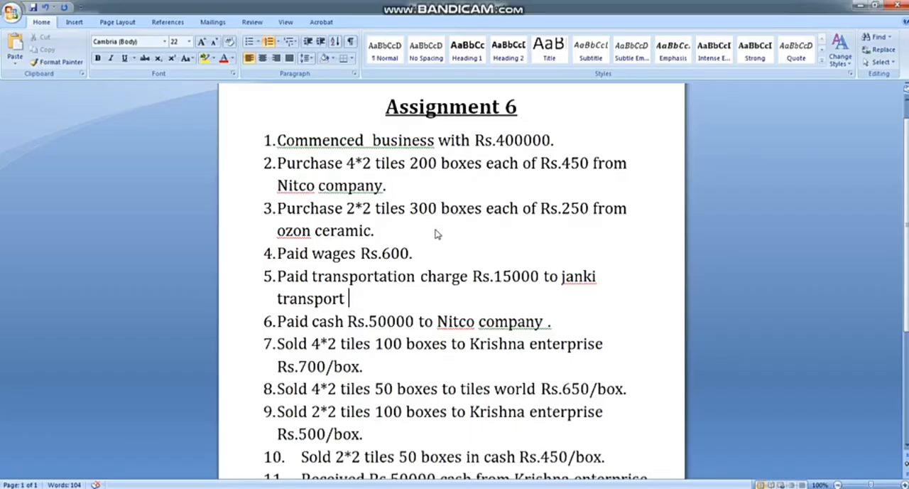
{"action": "scroll", "coordinate": [353, 254], "scroll_direction": "down", "scroll_amount": 1}
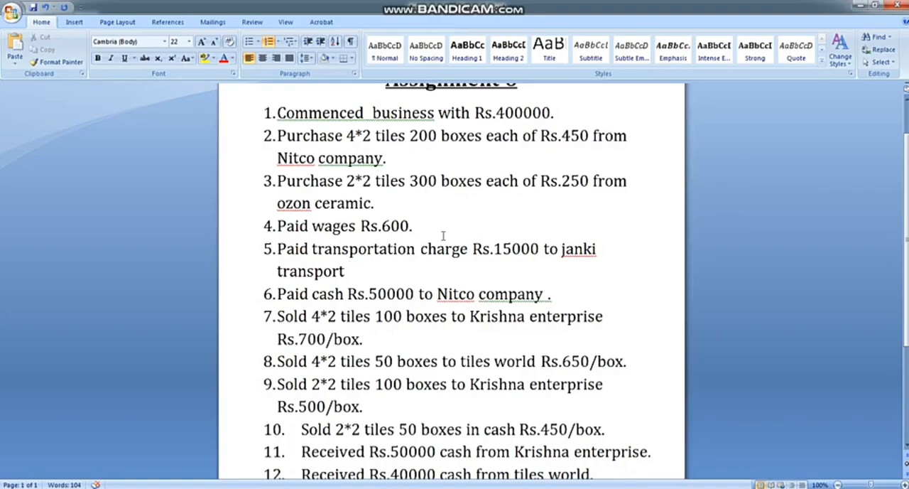
{"action": "key", "text": "alt+Tab"}
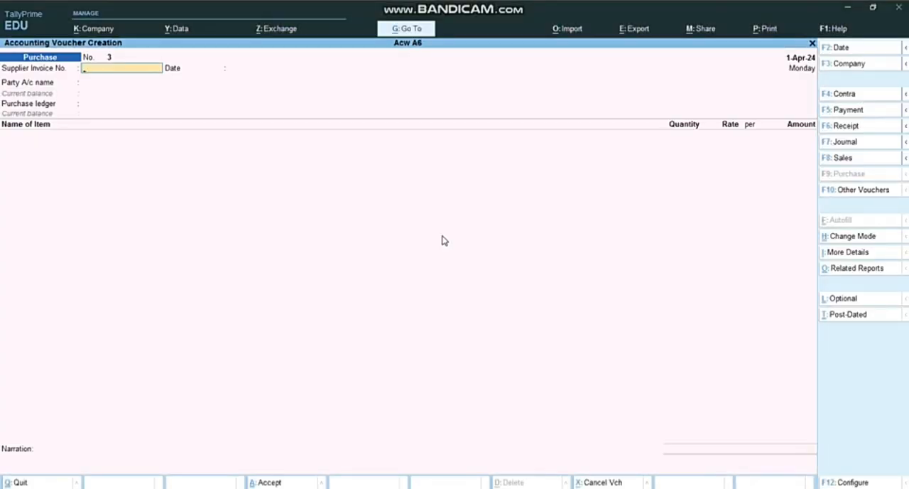
{"action": "left_click", "coordinate": [849, 111]}
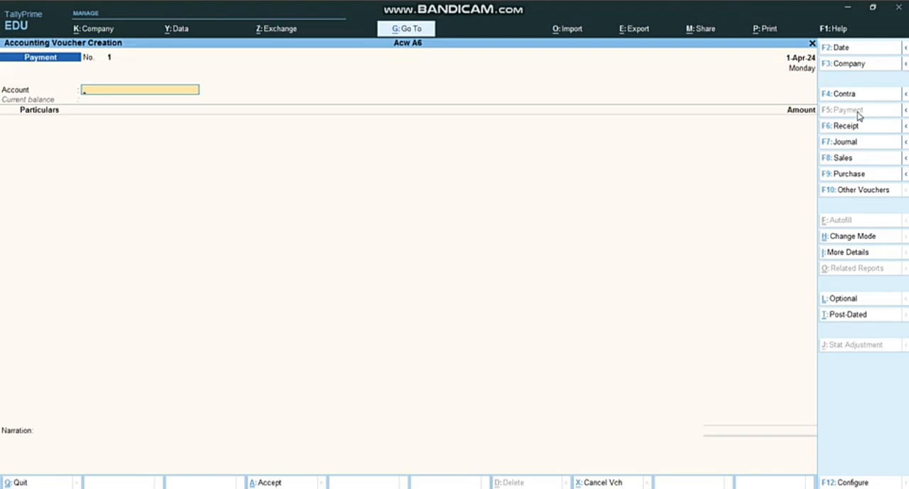
{"action": "type", "text": "C"}
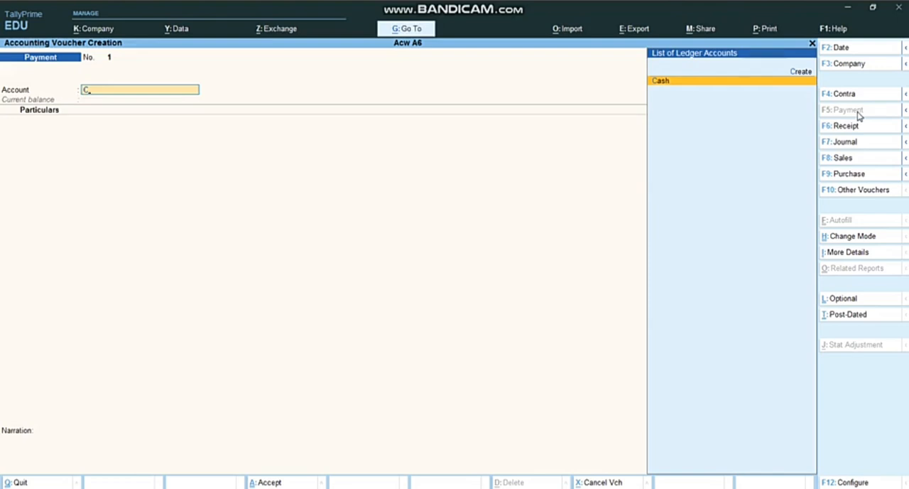
{"action": "key", "text": "Return"}
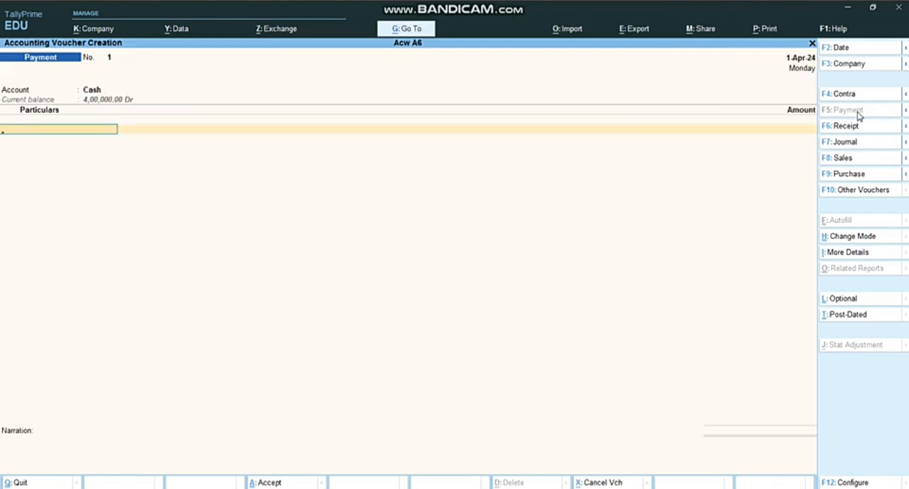
Create a new ledger named Wages from the payment voucher and place it under Direct Expenses
{"action": "key", "text": "ctrl"}
{"action": "key", "text": "alt+c"}
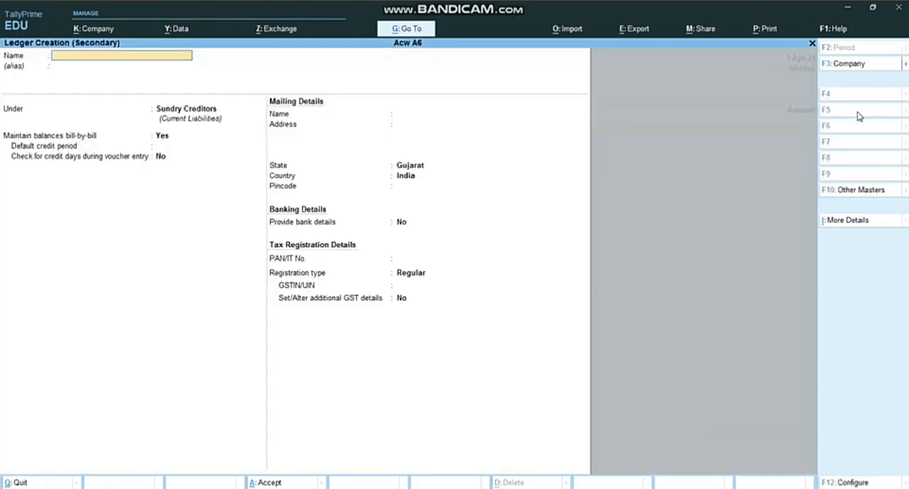
{"action": "type", "text": "Wages"}
{"action": "key", "text": "Return"}
{"action": "key", "text": "Return"}
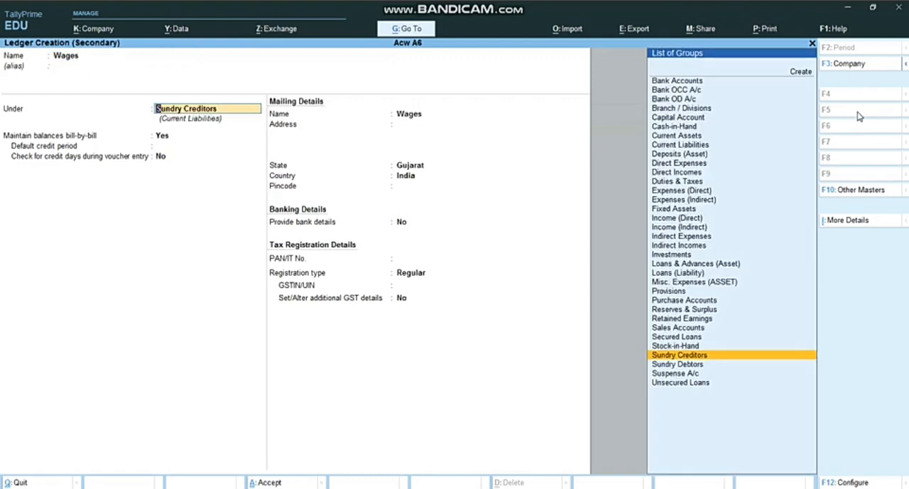
{"action": "type", "text": "Dir"}
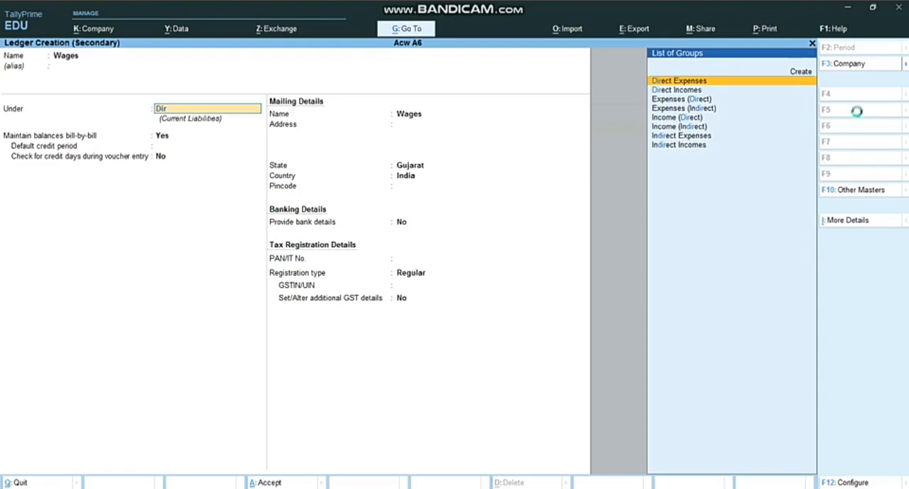
{"action": "key", "text": "Return"}
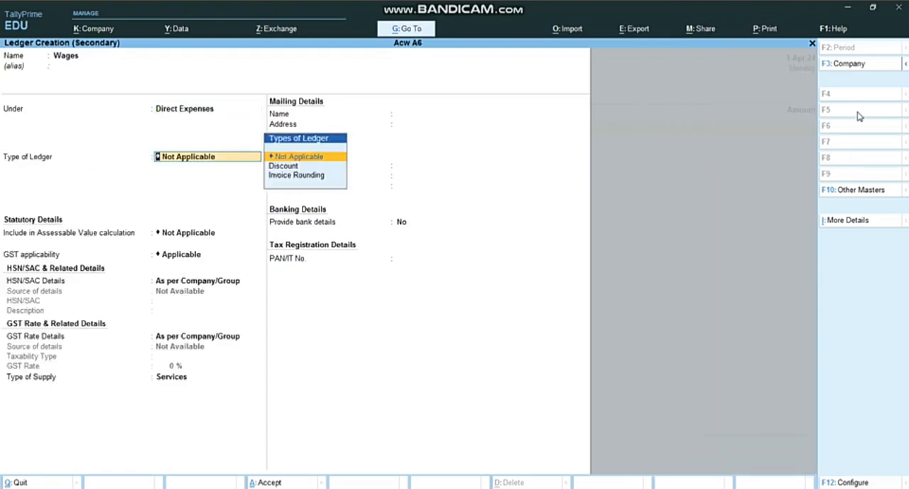
Keep the default ledger type, GST and bank details and save the Wages ledger
{"action": "key", "text": "Return"}
{"action": "key", "text": "Return"}
{"action": "key", "text": "Return"}
{"action": "key", "text": "Return"}
{"action": "key", "text": "Return"}
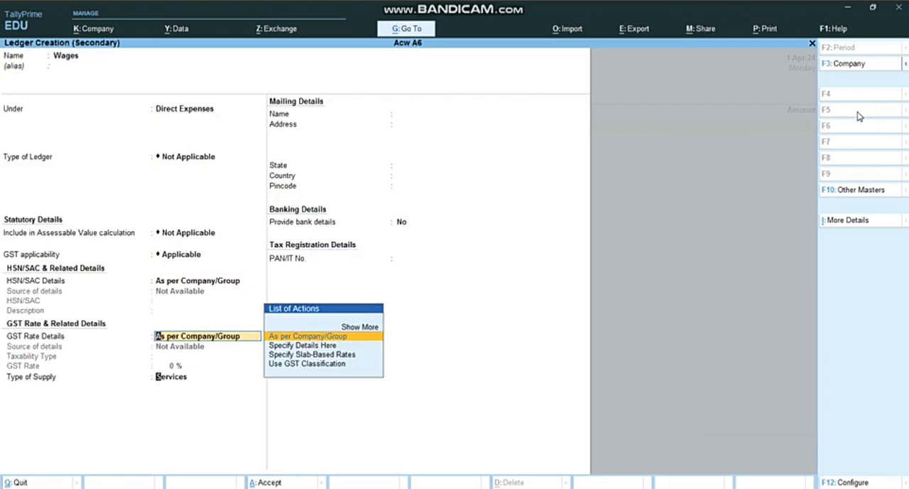
{"action": "key", "text": "Return"}
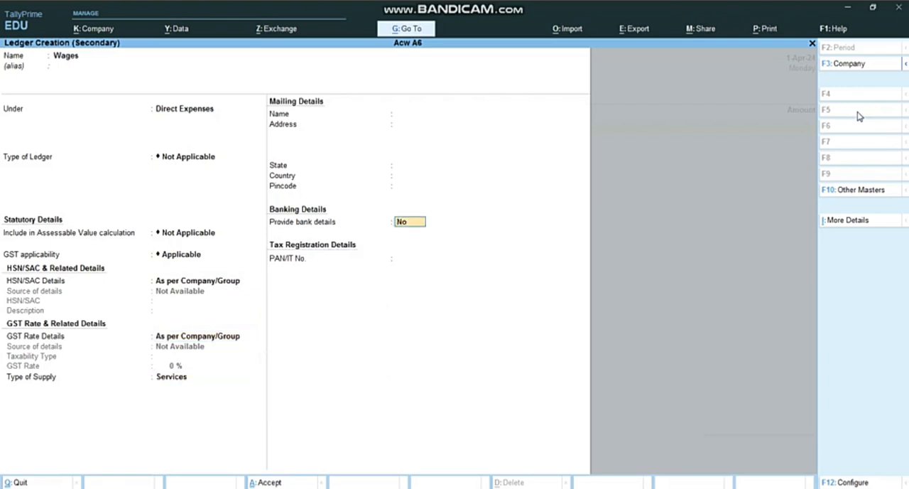
{"action": "key", "text": "Return"}
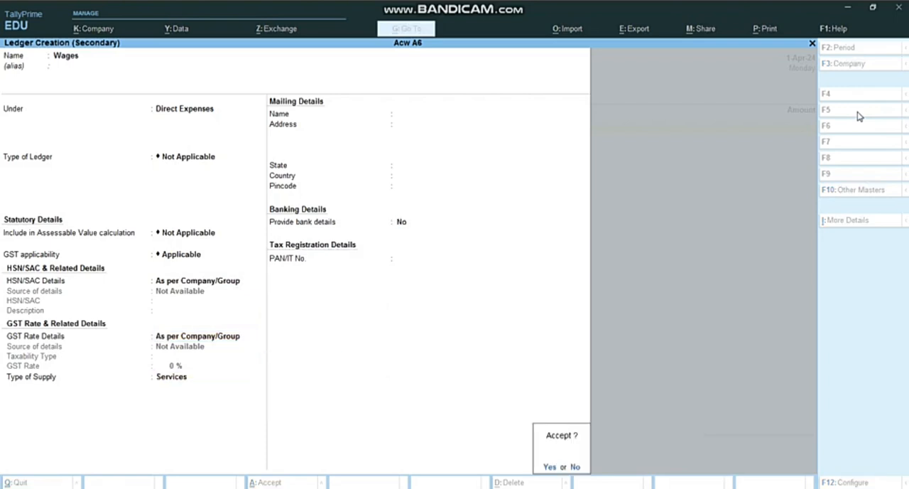
{"action": "key", "text": "Return"}
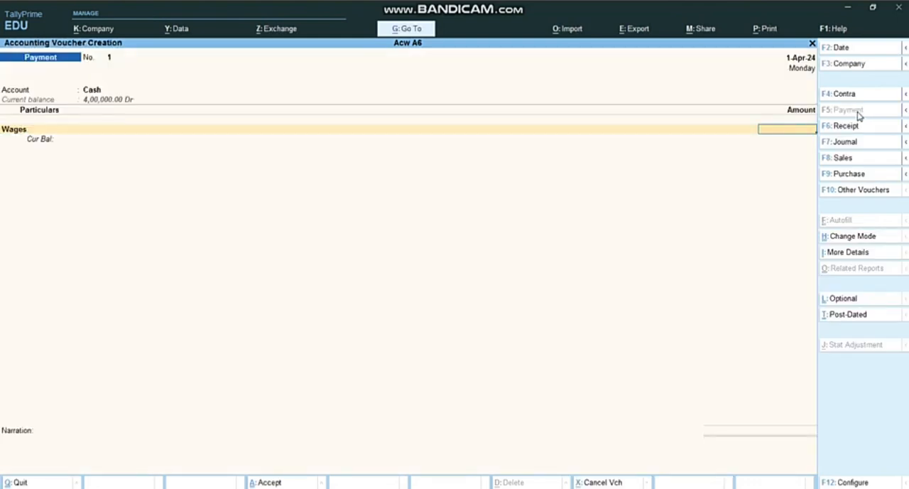
Enter 600 for Wages after checking the amount in the Word document, and save the payment voucher without a narration
{"action": "key", "text": "alt+Tab"}
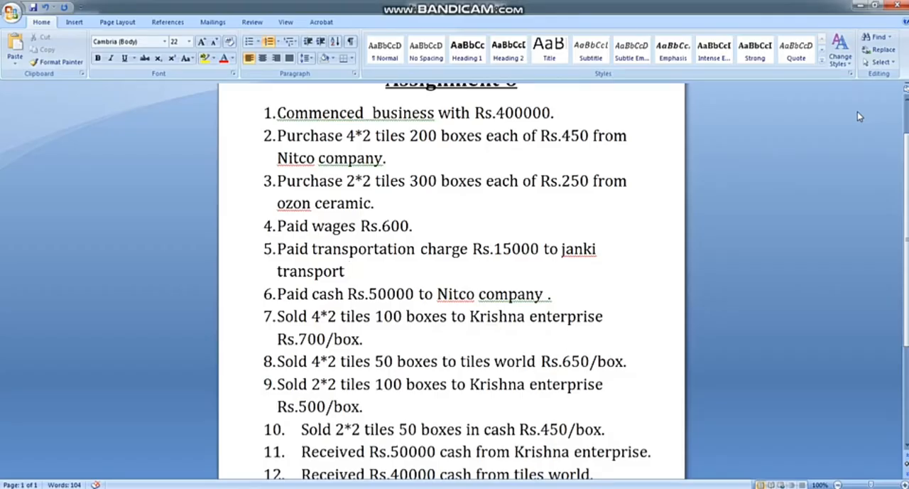
{"action": "key", "text": "alt+Tab"}
{"action": "type", "text": "600"}
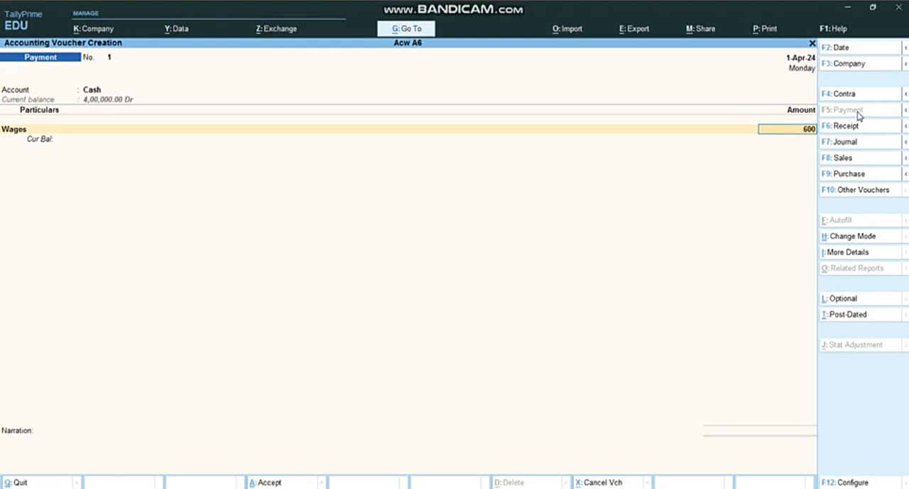
{"action": "key", "text": "Return"}
{"action": "key", "text": "Return"}
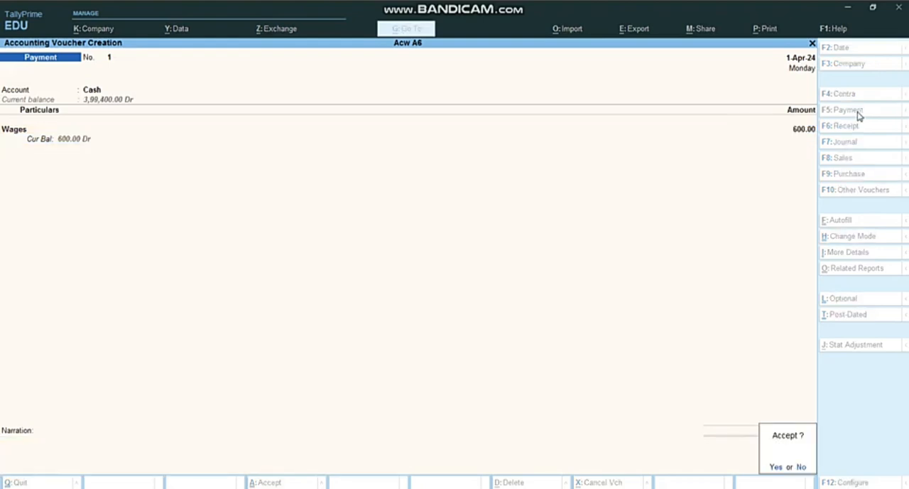
{"action": "key", "text": "Return"}
Read the transportation charge and following transactions in the Word document, and return to the new TallyPrime payment voucher
{"action": "key", "text": "alt+Tab"}
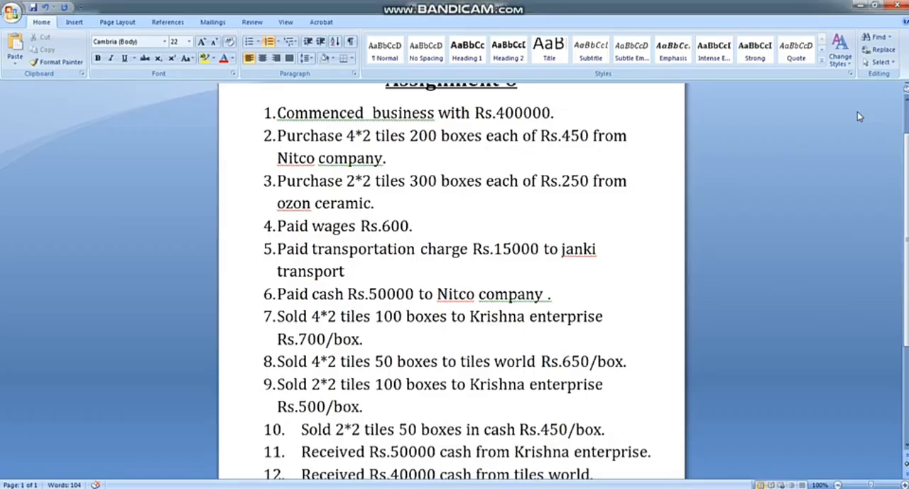
{"action": "scroll", "coordinate": [483, 281], "scroll_direction": "down", "scroll_amount": 1}
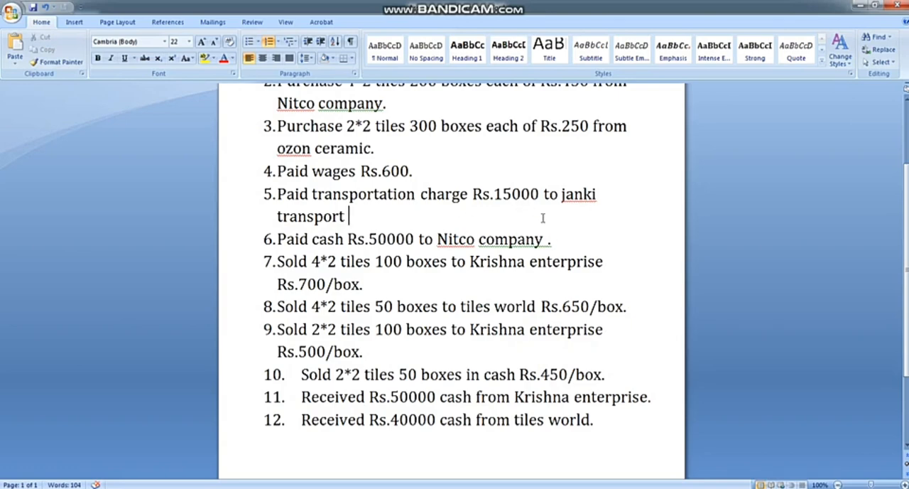
{"action": "key", "text": "alt+Tab"}
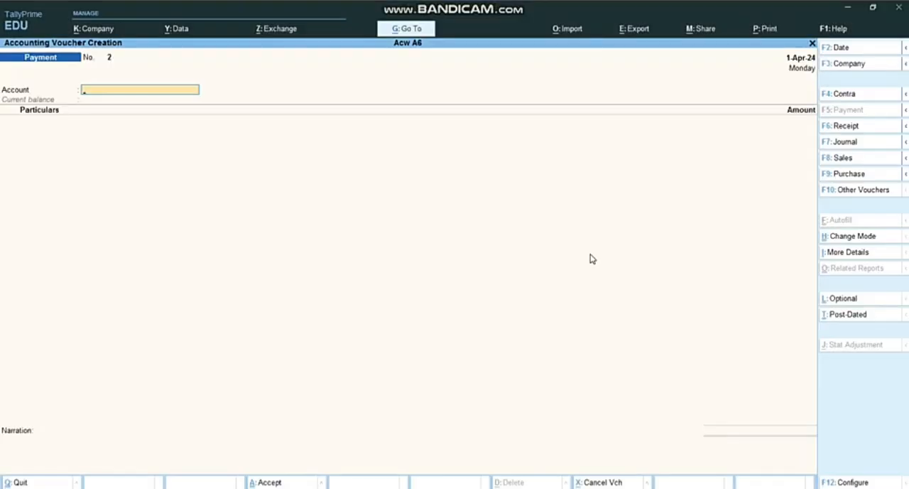
Set Cash as the payment account and create a Transport Charge ledger under Direct Expenses, keeping the default GST and bank details
{"action": "type", "text": "c"}
{"action": "key", "text": "Return"}
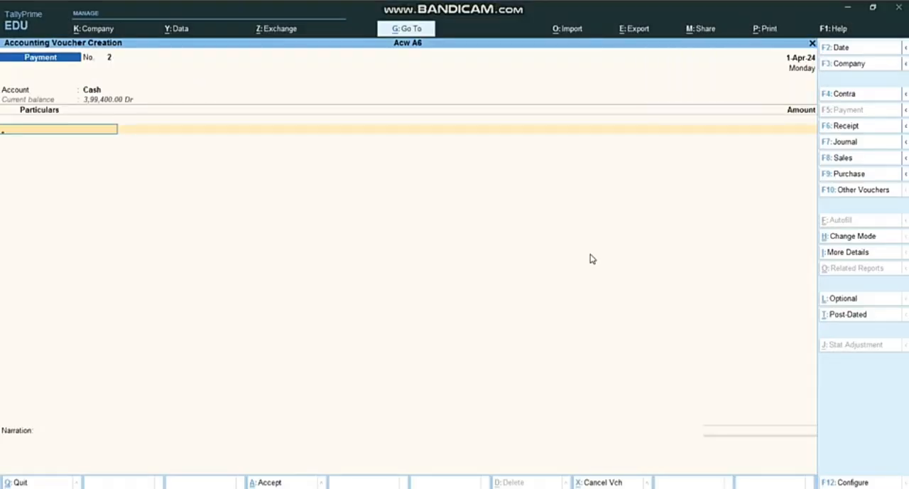
{"action": "key", "text": "alt+c"}
{"action": "type", "text": "Tra"}
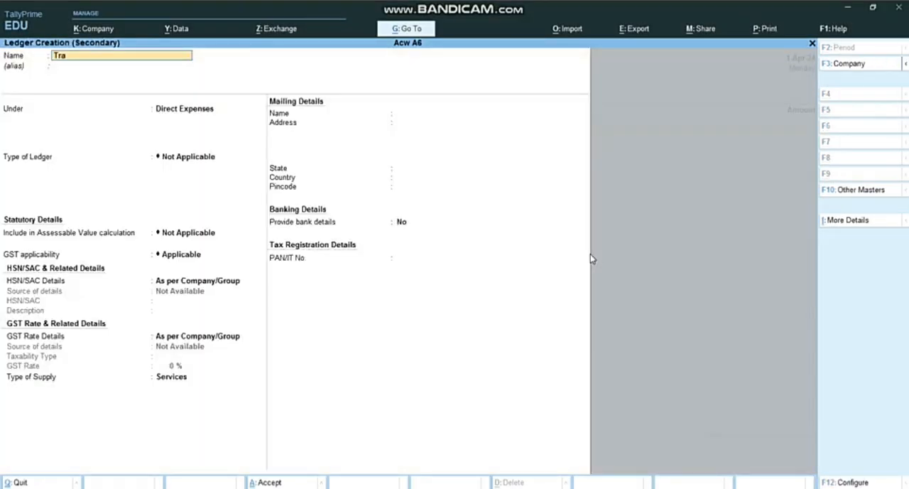
{"action": "type", "text": "nsport Charge"}
{"action": "key", "text": "Return"}
{"action": "key", "text": "Return"}
{"action": "key", "text": "Return"}
{"action": "key", "text": "Return"}
{"action": "key", "text": "Return"}
{"action": "key", "text": "Return"}
{"action": "key", "text": "Return"}
{"action": "key", "text": "Return"}
{"action": "key", "text": "Return"}
{"action": "key", "text": "Return"}
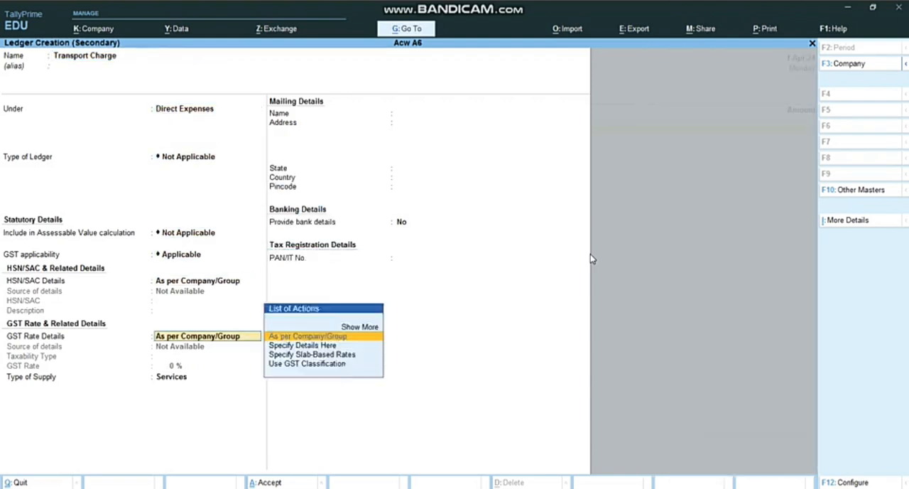
{"action": "key", "text": "Return"}
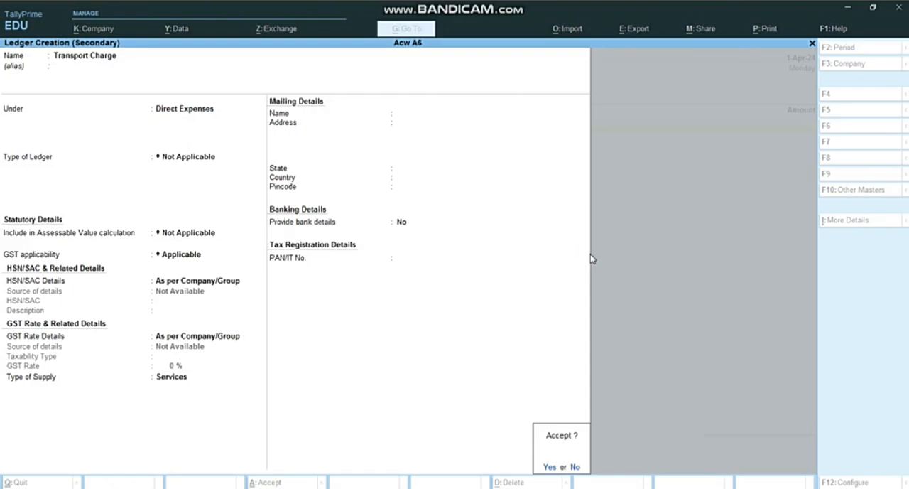
Enter 15000 for Transport Charge after checking the amount in the Word document, and save the payment voucher without a narration
{"action": "key", "text": "alt+Tab"}
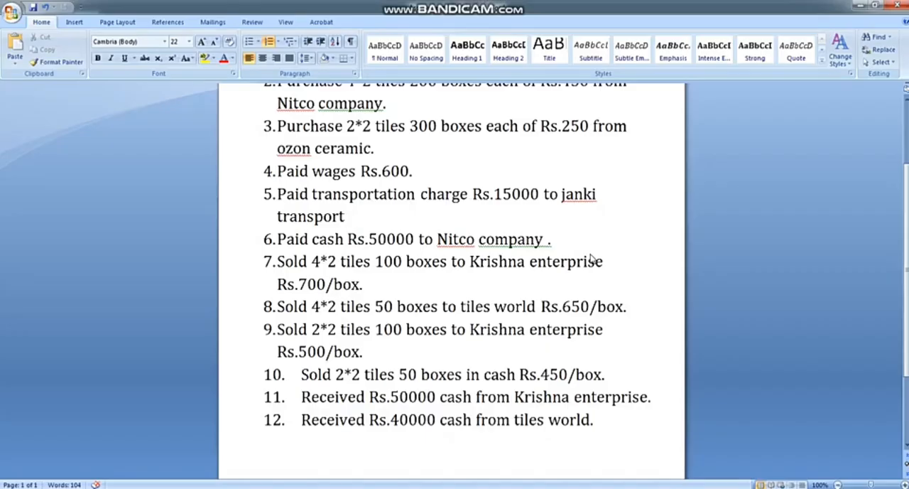
{"action": "key", "text": "alt+Tab"}
{"action": "type", "text": "15000"}
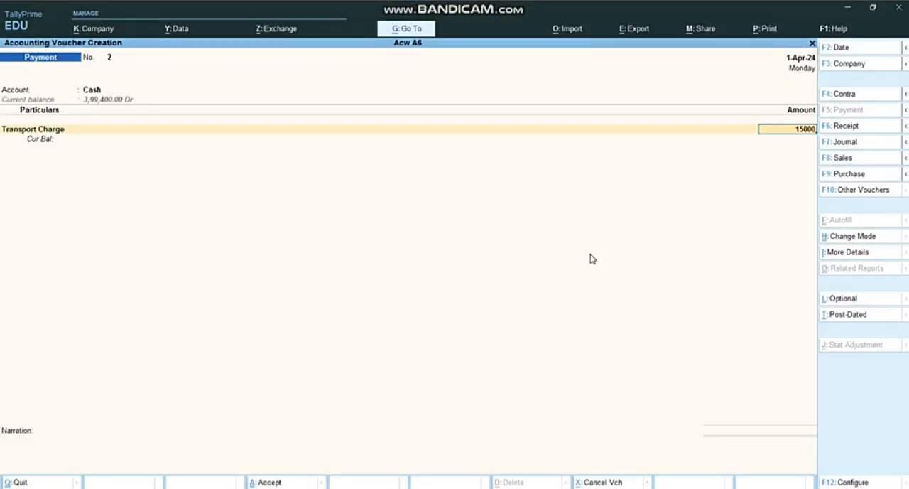
{"action": "key", "text": "Return"}
{"action": "key", "text": "Return"}
{"action": "key", "text": "Return"}
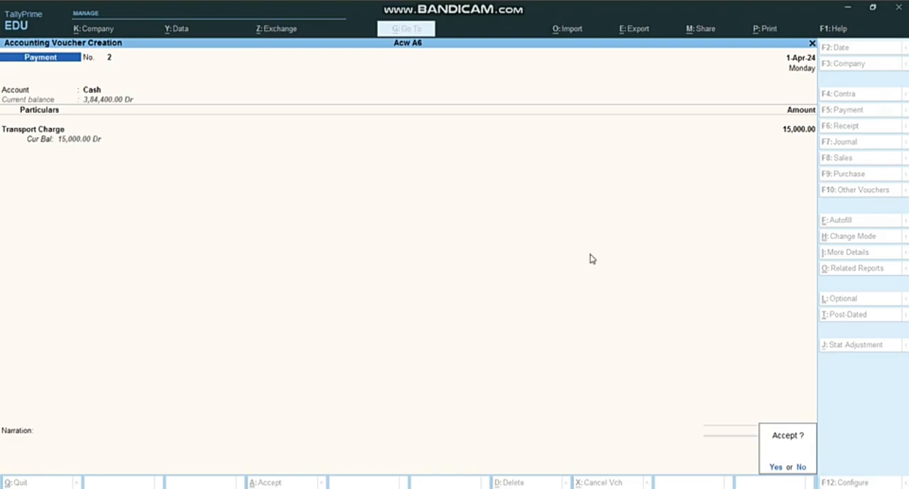
{"action": "key", "text": "Return"}
Check transaction 6 in the Word document, and set up the new TallyPrime payment voucher with Cash as account and Nitco Company as payee
{"action": "key", "text": "alt+Tab"}
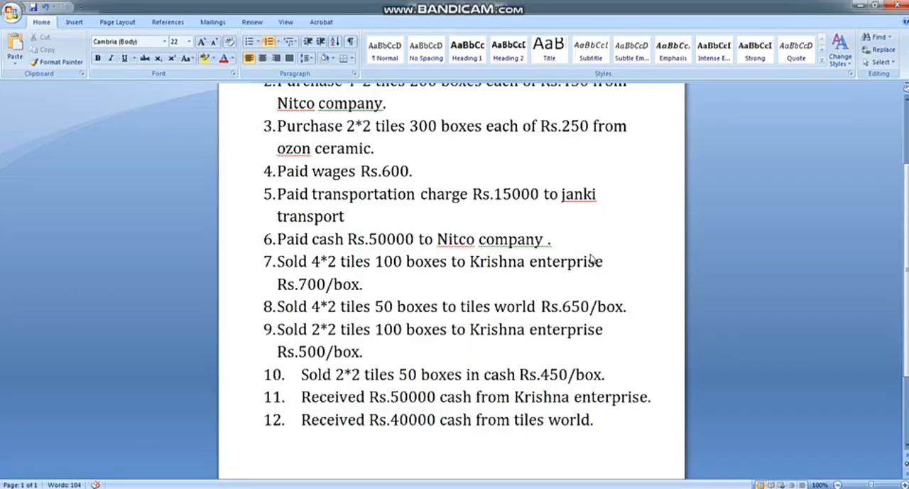
{"action": "left_click", "coordinate": [405, 240]}
{"action": "key", "text": "alt+Tab"}
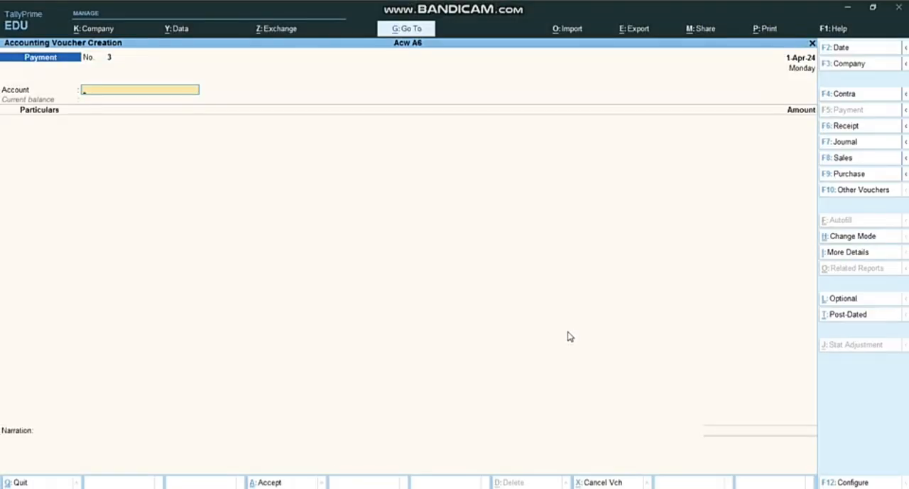
{"action": "type", "text": "c"}
{"action": "key", "text": "Return"}
{"action": "type", "text": "Ni"}
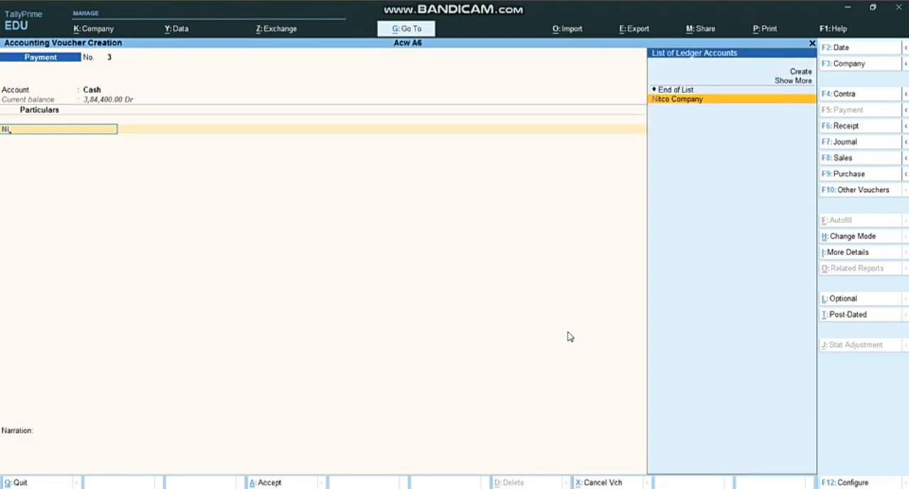
{"action": "key", "text": "Return"}
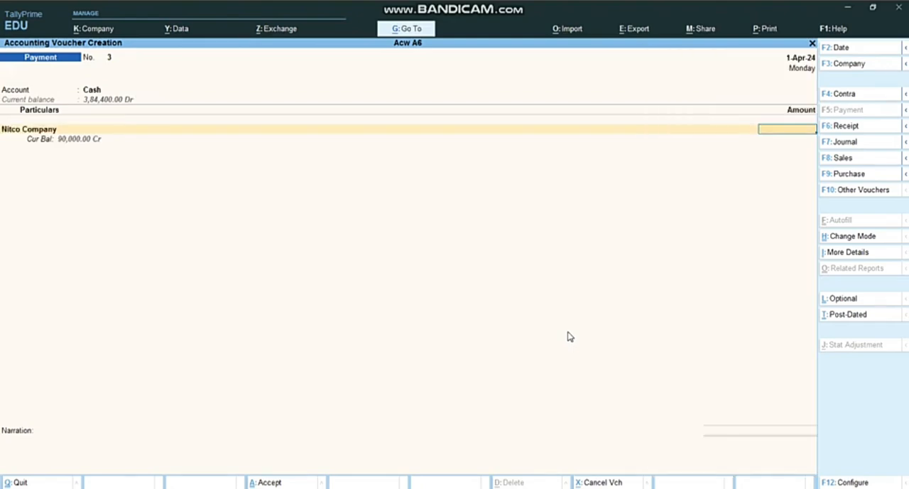
Recheck the payment amount in the Word document and enter 50000 for Nitco Company in the TallyPrime voucher
{"action": "key", "text": "alt+Tab"}
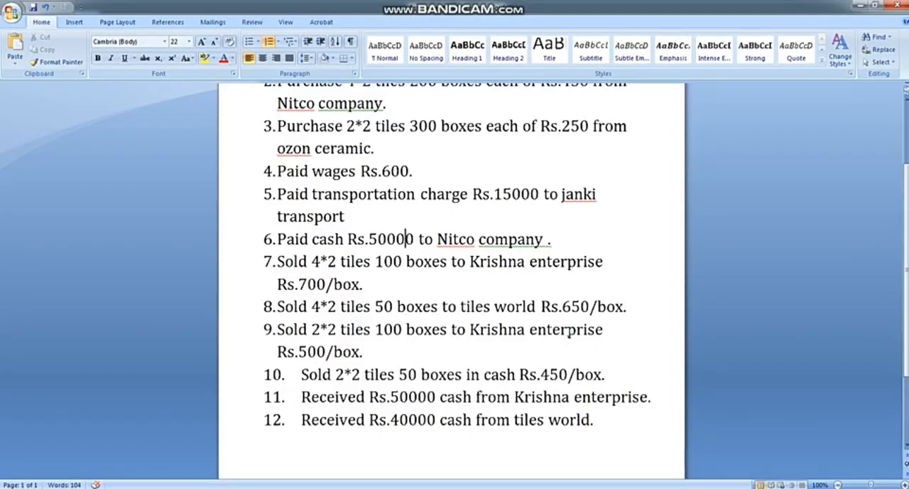
{"action": "key", "text": "alt+Tab"}
{"action": "type", "text": "5"}
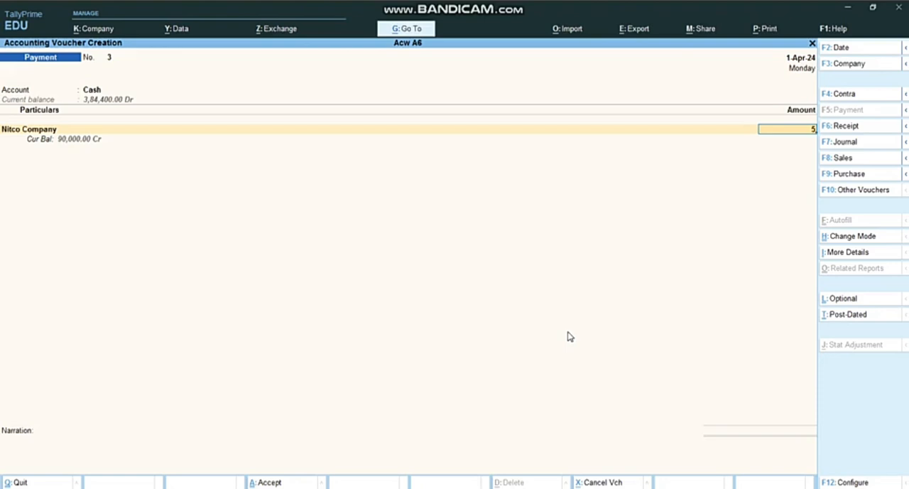
{"action": "type", "text": "0000"}
{"action": "key", "text": "Return"}
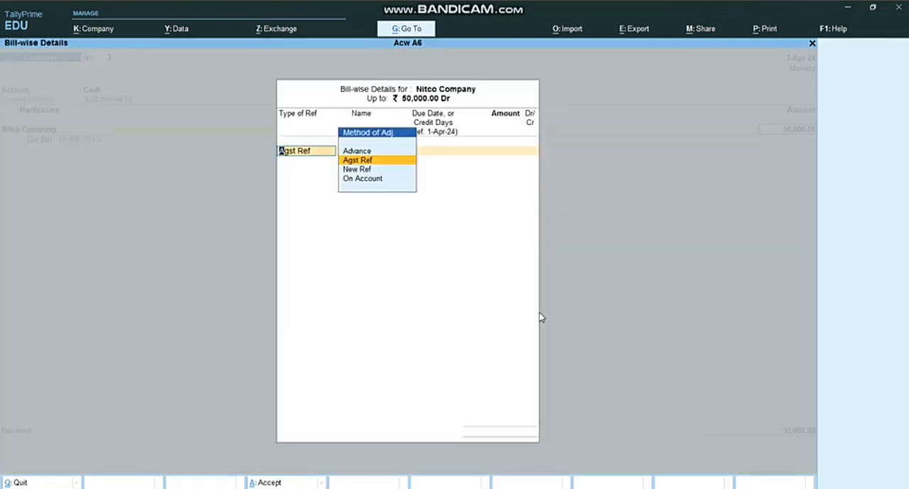
Allocate the Nitco Company payment as On Account in the bill-wise details and save the voucher without a narration
{"action": "key", "text": "Down"}
{"action": "key", "text": "Down"}
{"action": "key", "text": "Return"}
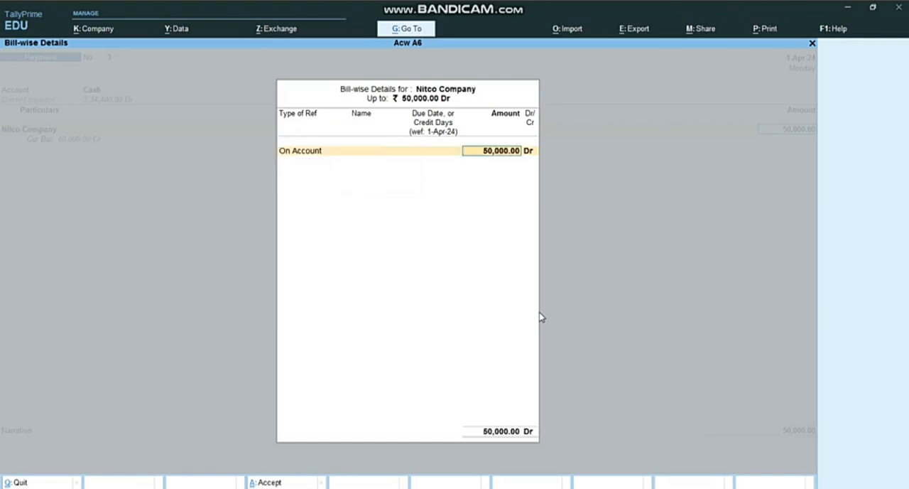
{"action": "key", "text": "Return"}
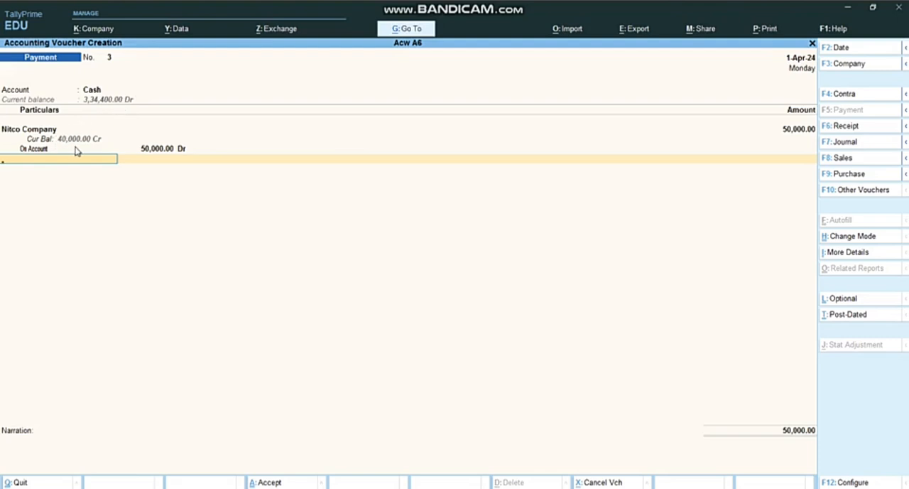
{"action": "key", "text": "Return"}
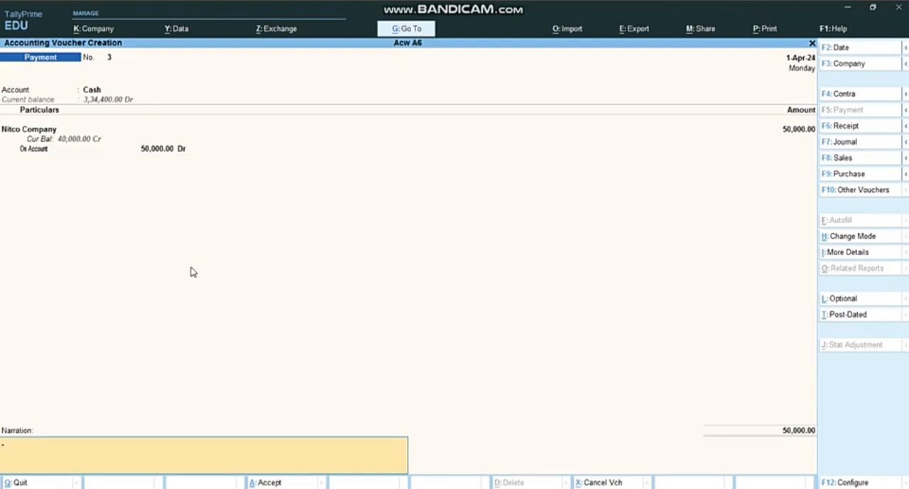
{"action": "key", "text": "Return"}
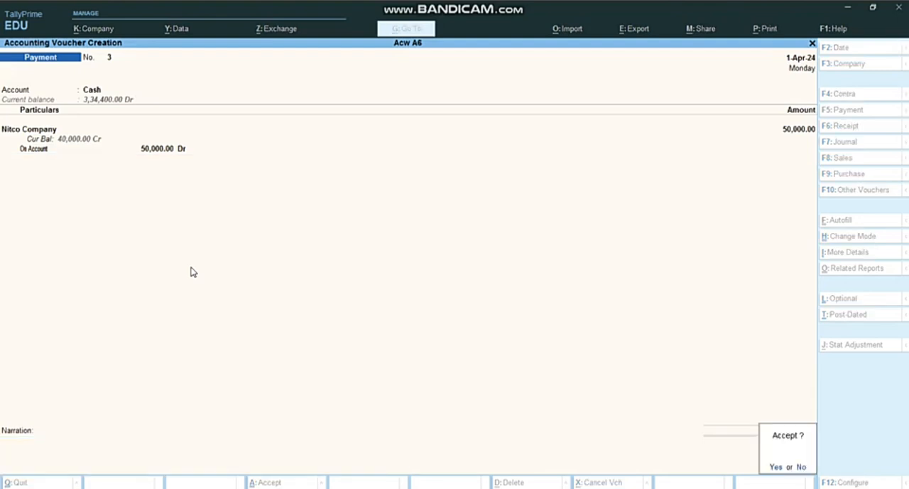
{"action": "key", "text": "Return"}
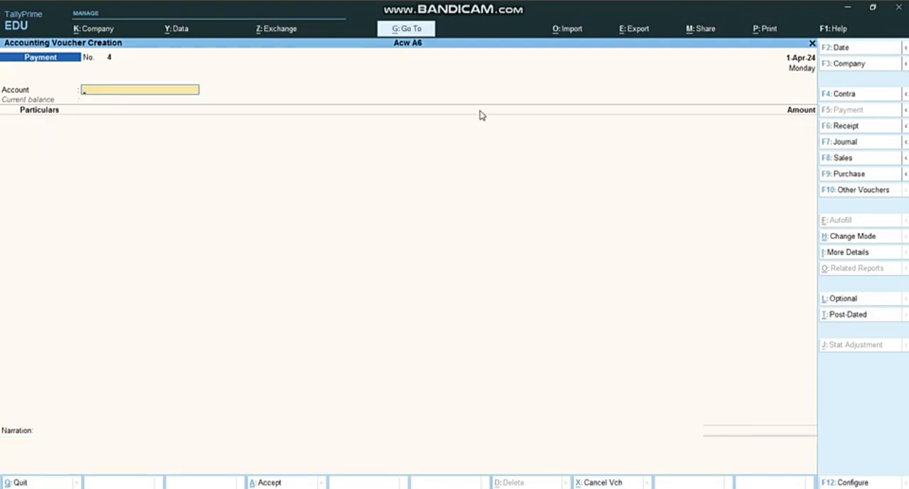
Read transaction 7, the 4*2 tiles sale to Krishna enterprise, in the Word document and switch TallyPrime to a sales voucher
{"action": "key", "text": "alt+Tab"}
{"action": "scroll", "coordinate": [474, 194], "scroll_direction": "down", "scroll_amount": 1}
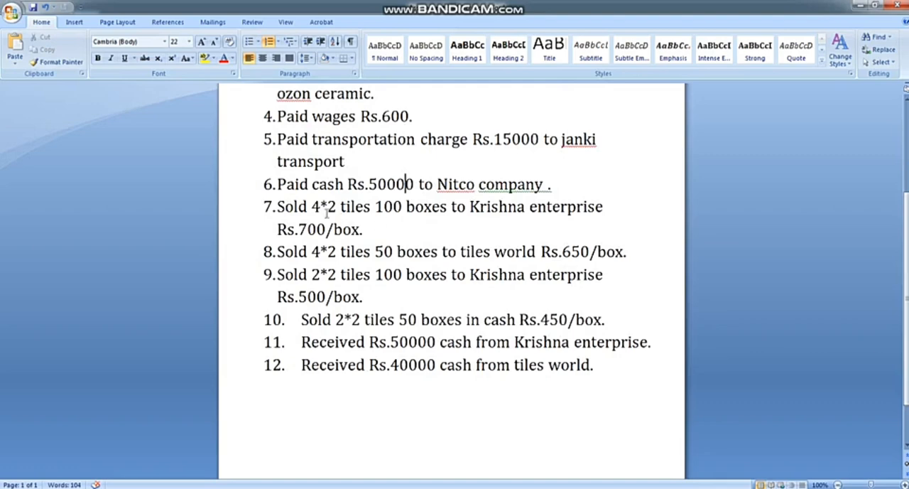
{"action": "left_click_drag", "start_coordinate": [312, 206], "coordinate": [404, 206]}
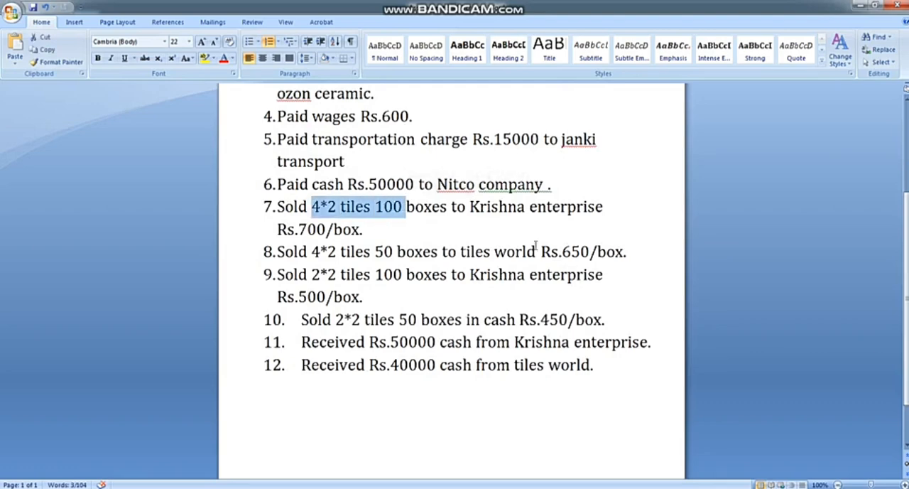
{"action": "key", "text": "alt+Tab"}
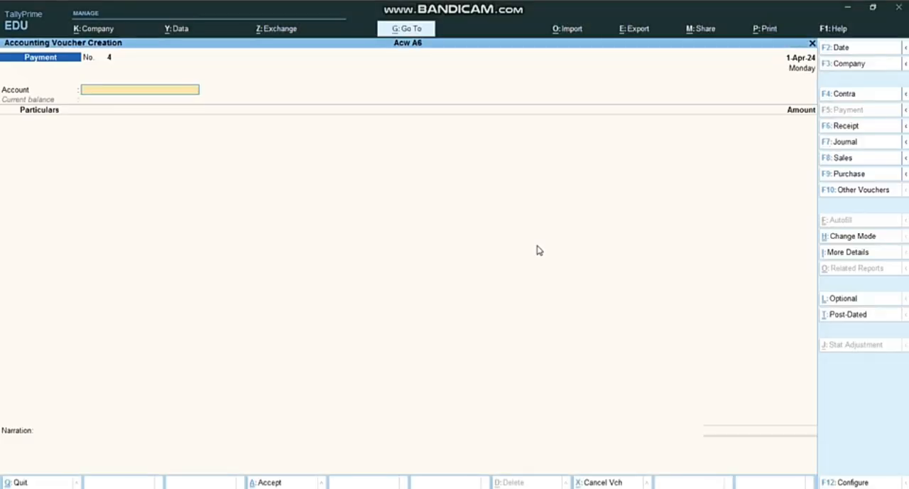
{"action": "left_click", "coordinate": [852, 161]}
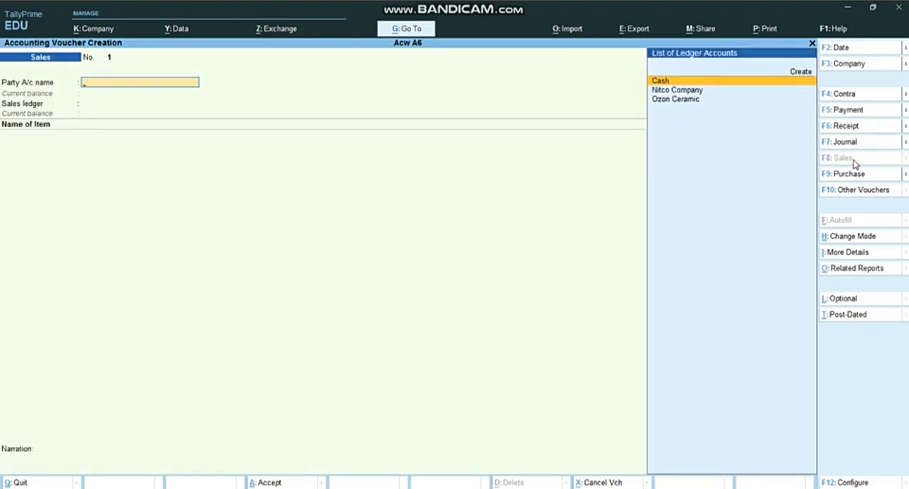
Create a party ledger named Krishna Enterprise from the sales voucher and place it under Sundry Debtors
{"action": "key", "text": "Up"}
{"action": "key", "text": "Return"}
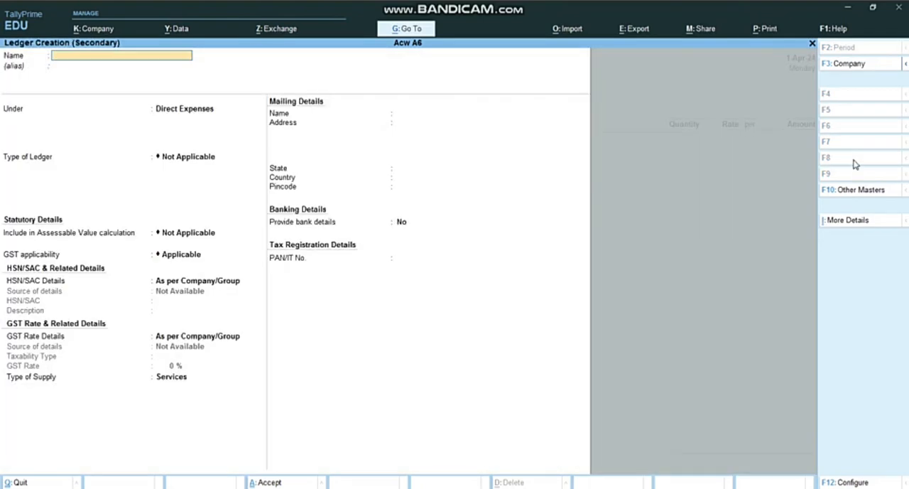
{"action": "type", "text": "Krishna Enterprise"}
{"action": "key", "text": "Return"}
{"action": "type", "text": "D"}
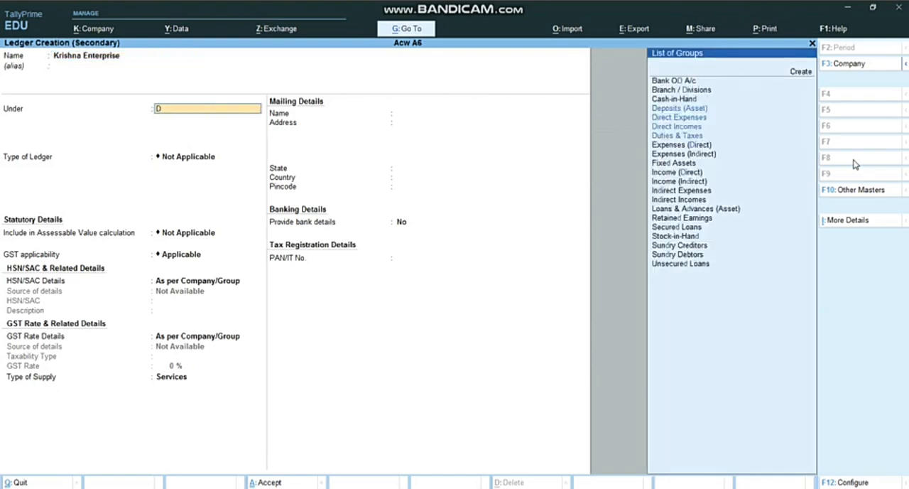
{"action": "type", "text": "eb"}
{"action": "key", "text": "Return"}
Keep the default bill-by-bill, mailing, bank and tax registration details and save the Krishna Enterprise ledger
{"action": "key", "text": "Return"}
{"action": "key", "text": "Return"}
{"action": "key", "text": "Return"}
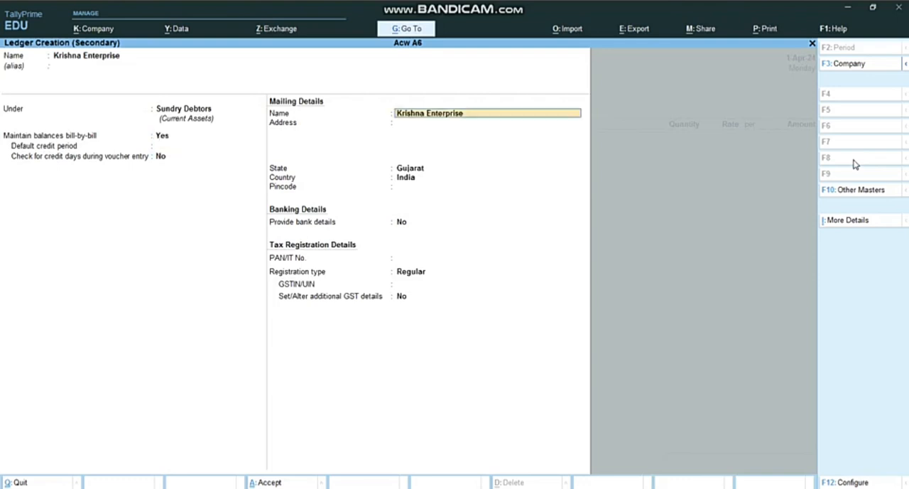
{"action": "key", "text": "Return"}
{"action": "key", "text": "Return"}
{"action": "key", "text": "Return"}
{"action": "key", "text": "Return"}
{"action": "key", "text": "Return"}
{"action": "key", "text": "Return"}
{"action": "key", "text": "Return"}
{"action": "key", "text": "Return"}
{"action": "key", "text": "Return"}
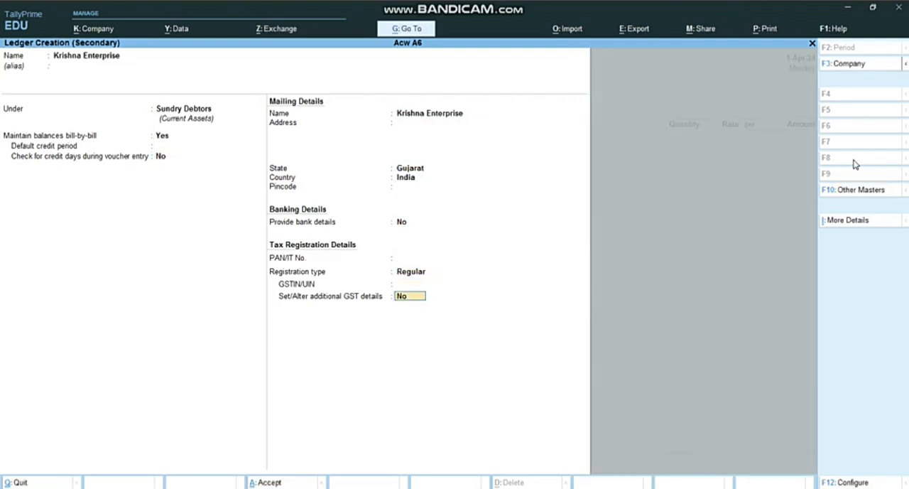
Leave the dispatch details blank and accept the default party details for Krishna Enterprise in the sales voucher
{"action": "key", "text": "Return"}
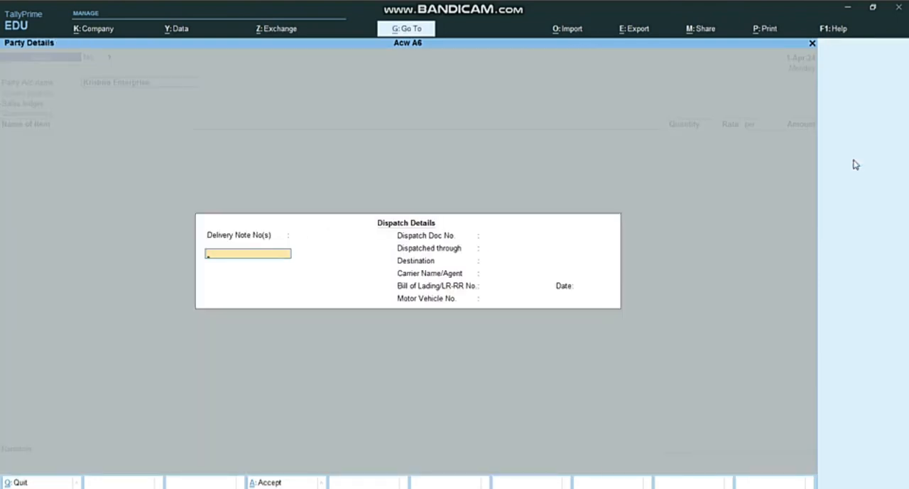
{"action": "key", "text": "Return"}
{"action": "key", "text": "Return"}
{"action": "key", "text": "Return"}
{"action": "key", "text": "Return"}
{"action": "key", "text": "Return"}
{"action": "key", "text": "Return"}
{"action": "key", "text": "Return"}
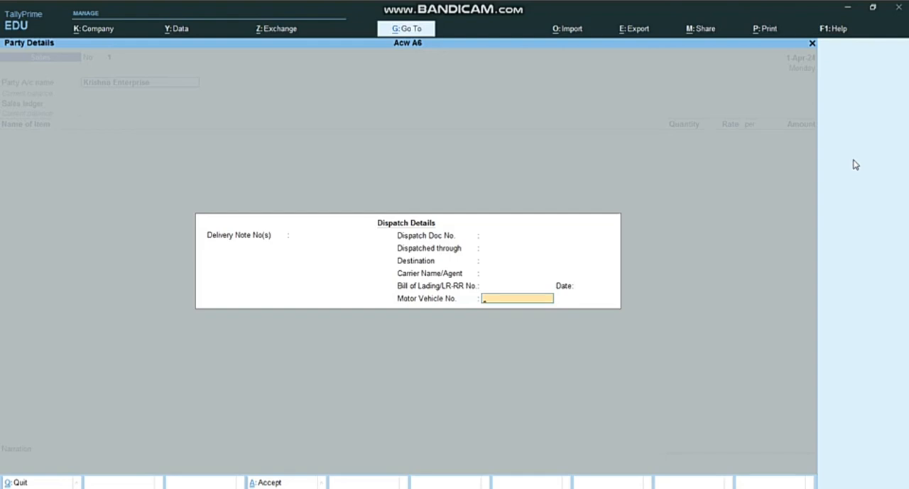
{"action": "key", "text": "Return"}
{"action": "key", "text": "Return"}
{"action": "key", "text": "Return"}
{"action": "key", "text": "Return"}
{"action": "key", "text": "Return"}
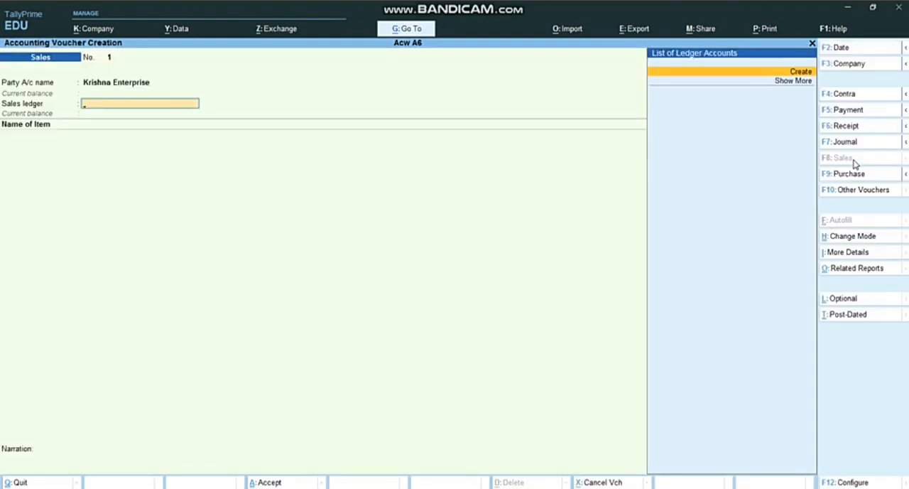
Create a ledger named Sales under Sales Accounts with default statutory details, and use it as the voucher's sales ledger
{"action": "key", "text": "Return"}
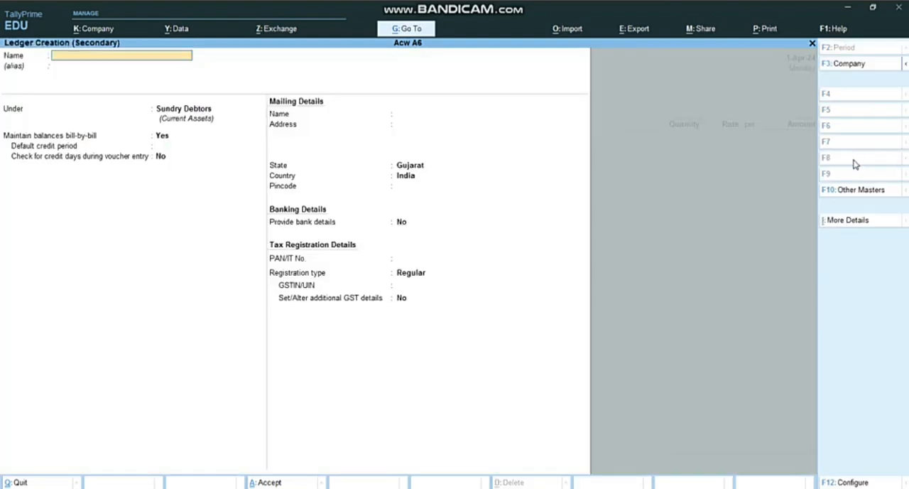
{"action": "type", "text": "Sales"}
{"action": "key", "text": "Return"}
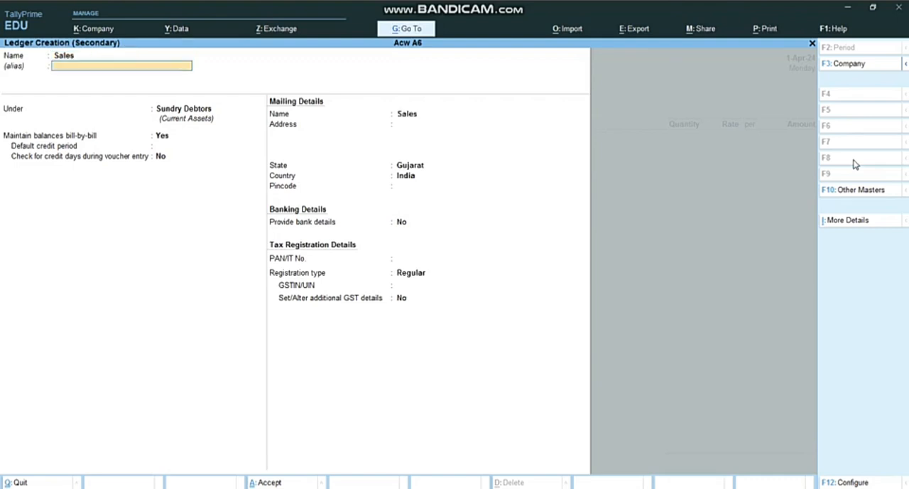
{"action": "type", "text": "Sa"}
{"action": "key", "text": "Return"}
{"action": "key", "text": "Return"}
{"action": "key", "text": "Return"}
{"action": "key", "text": "Return"}
{"action": "key", "text": "Return"}
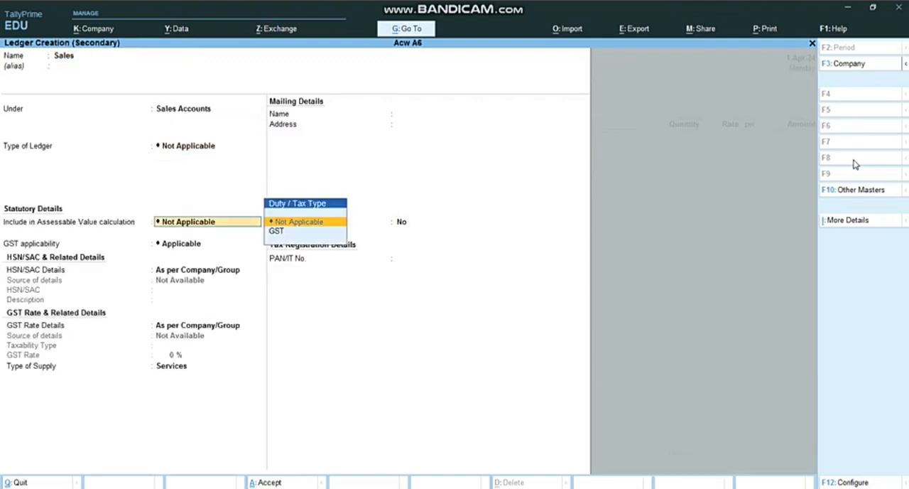
{"action": "key", "text": "Return"}
{"action": "key", "text": "Return"}
{"action": "key", "text": "Return"}
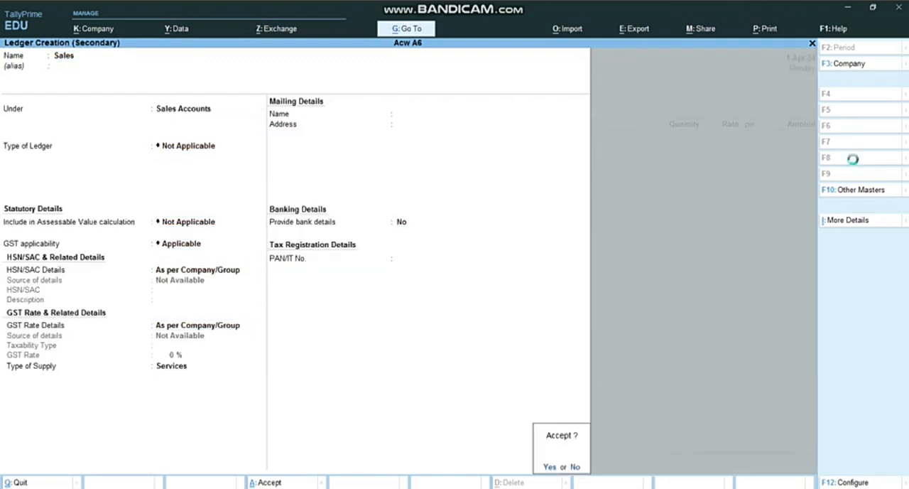
{"action": "key", "text": "Return"}
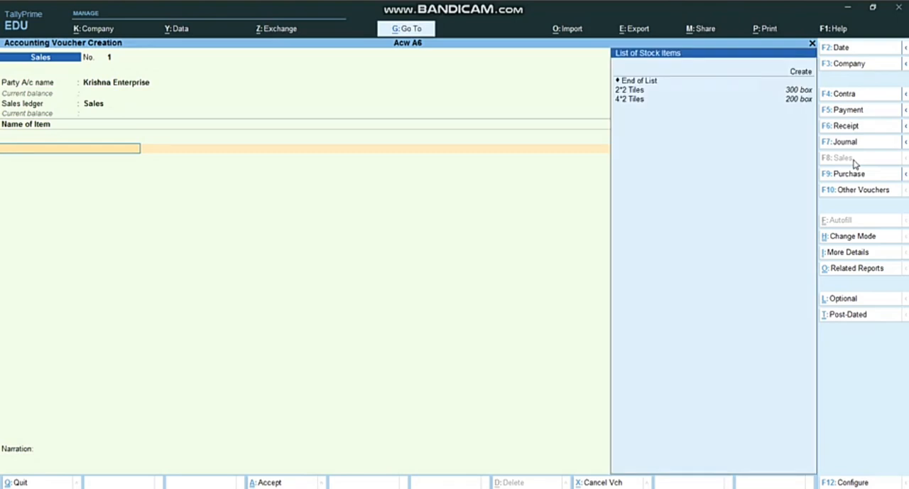
Add 4*2 Tiles as the stock item in the Krishna Enterprise sales voucher with a quantity of 100 boxes
{"action": "key", "text": "Down"}
{"action": "key", "text": "Down"}
{"action": "key", "text": "Down"}
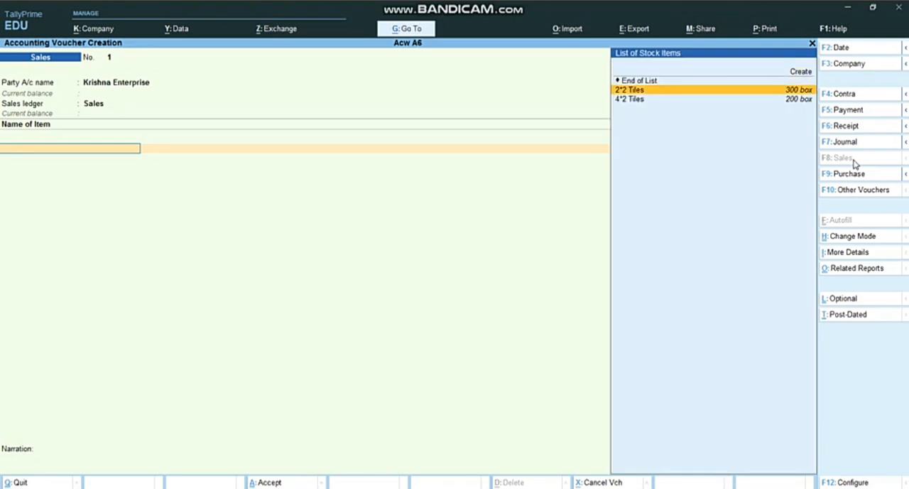
{"action": "key", "text": "alt+Tab"}
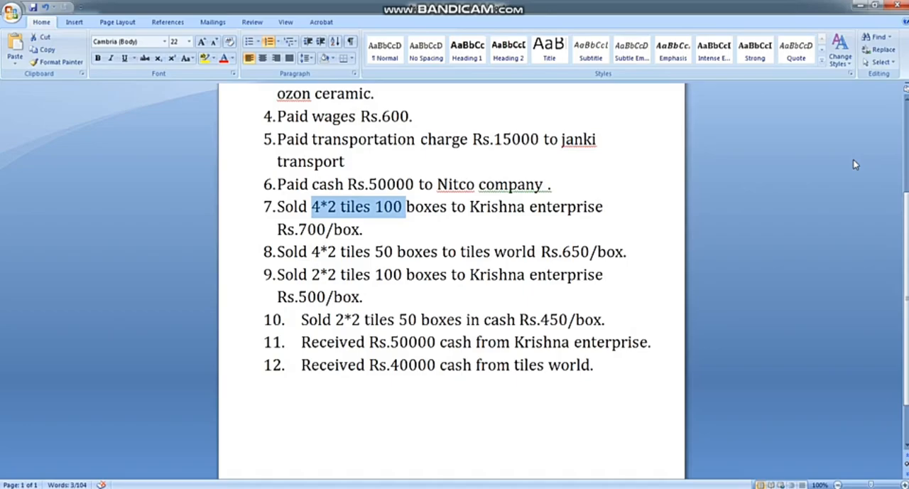
{"action": "key", "text": "alt+Tab"}
{"action": "key", "text": "Down"}
{"action": "key", "text": "Return"}
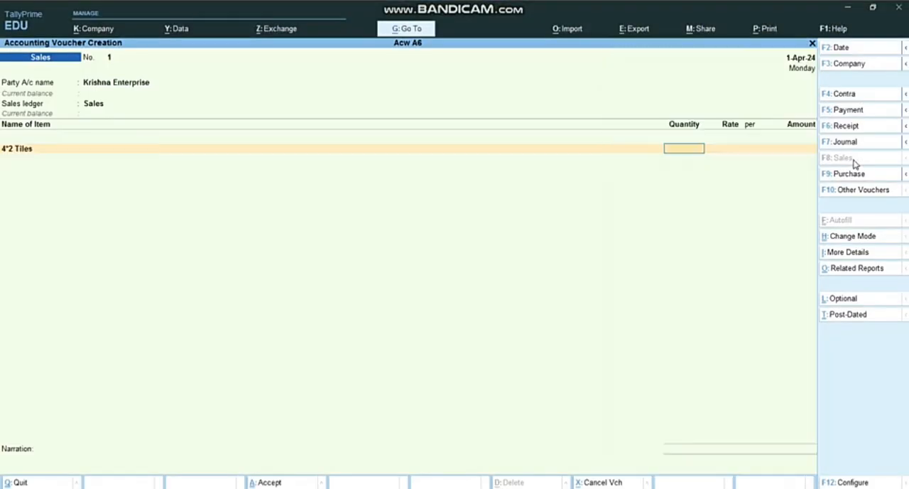
{"action": "type", "text": "100"}
{"action": "key", "text": "Return"}
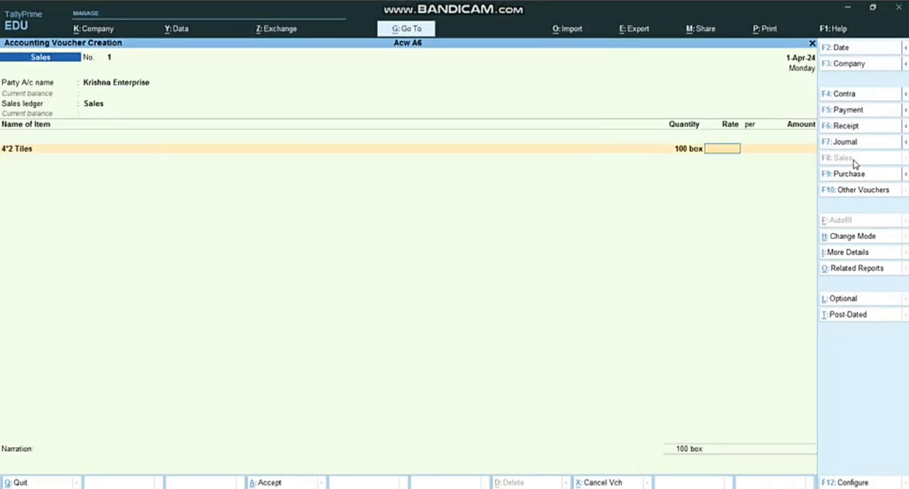
Set the rate of the 4*2 Tiles line to 700 per box and accept the calculated amount
{"action": "key", "text": "alt+Tab"}
{"action": "key", "text": "alt+Tab"}
{"action": "type", "text": "700"}
{"action": "key", "text": "Return"}
End the item list, keep the default bill reference and blank narration, and save the first sales voucher
{"action": "key", "text": "Return"}
{"action": "key", "text": "Return"}
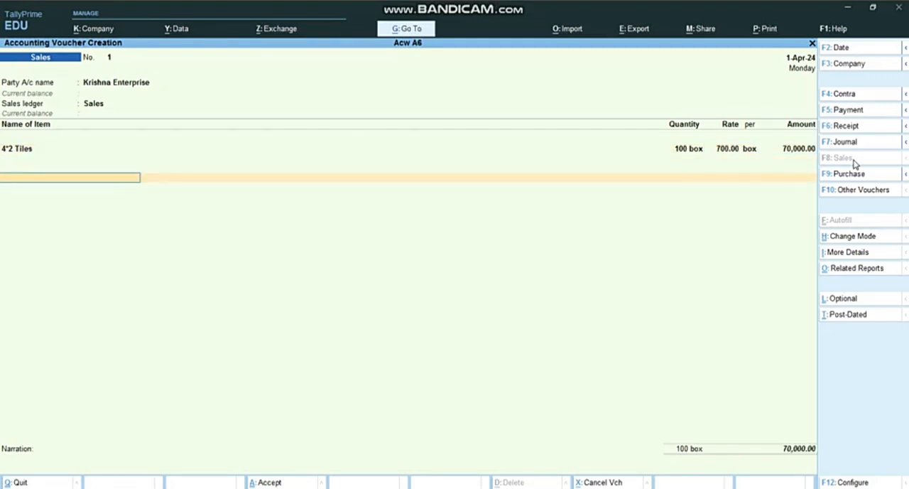
{"action": "key", "text": "Return"}
{"action": "key", "text": "Return"}
{"action": "key", "text": "Return"}
{"action": "key", "text": "Return"}
{"action": "key", "text": "Return"}
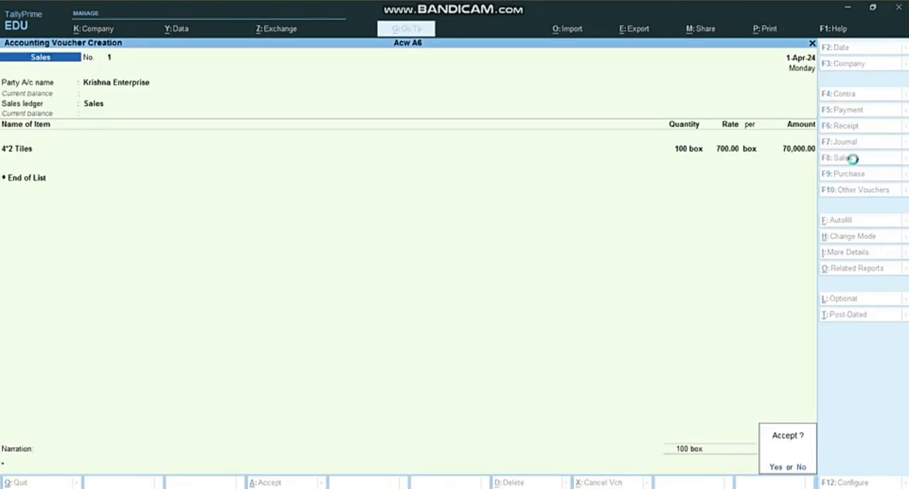
{"action": "key", "text": "Return"}
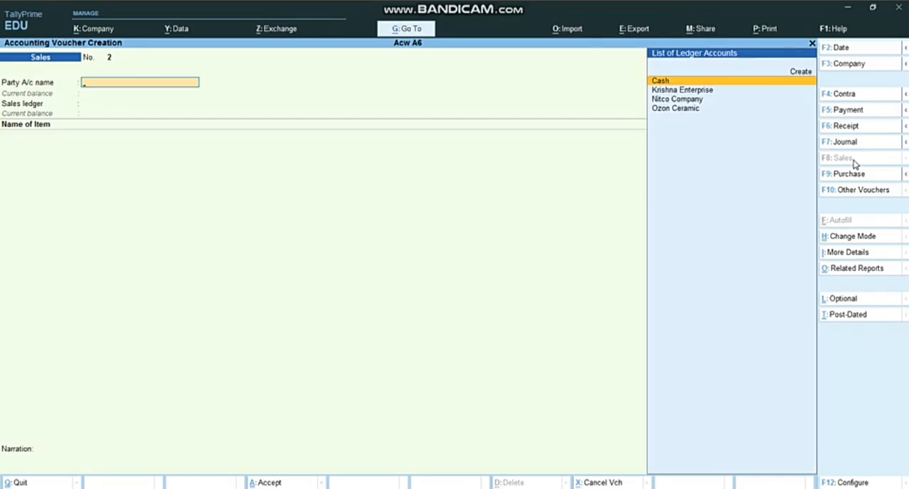
Create a party ledger named Tiles World from the second sales voucher and place it under Sundry Debtors
{"action": "key", "text": "alt+Tab"}
{"action": "key", "text": "Down"}
{"action": "key", "text": "Down"}
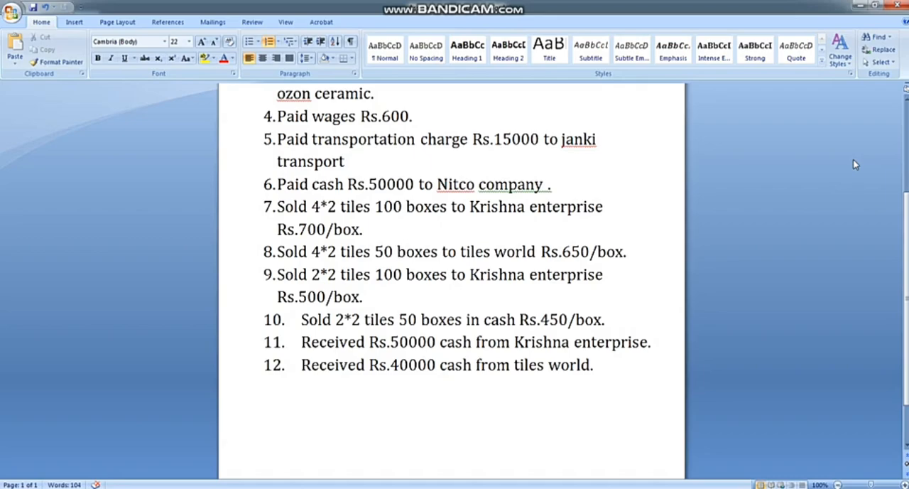
{"action": "key", "text": "alt+Tab"}
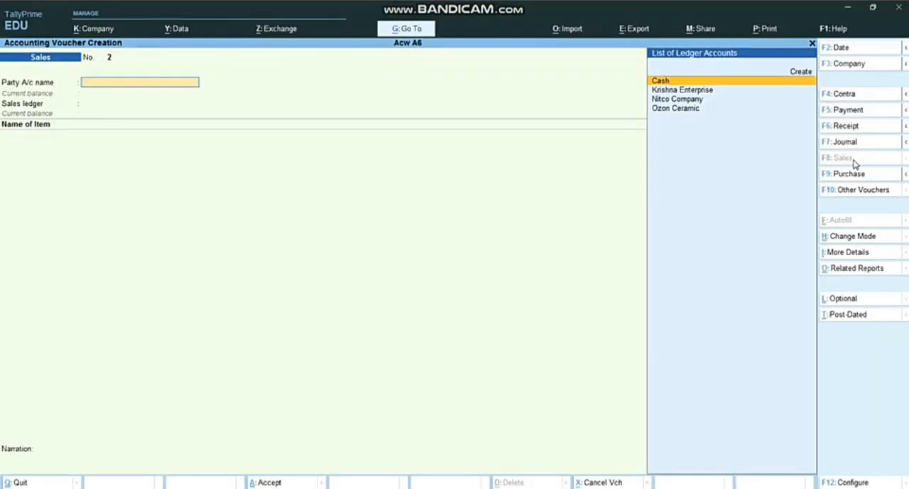
{"action": "key", "text": "Up"}
{"action": "key", "text": "Return"}
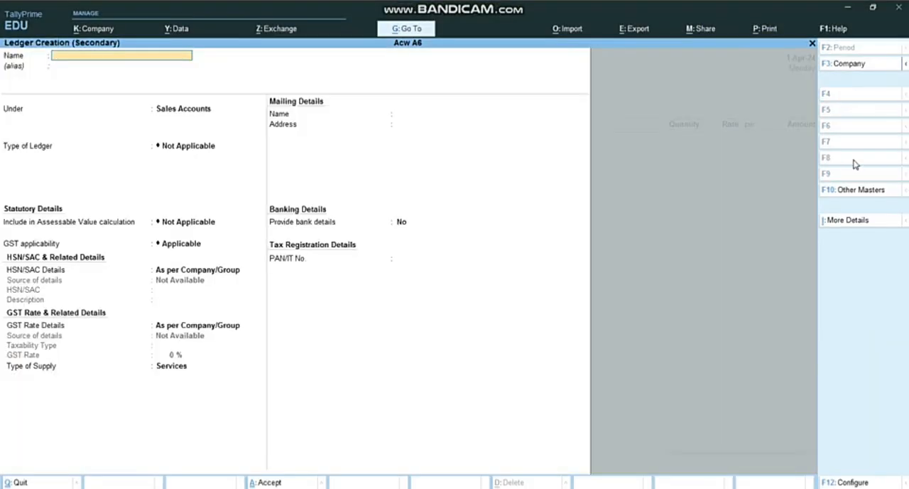
{"action": "type", "text": "Tiles world"}
{"action": "key", "text": "Return"}
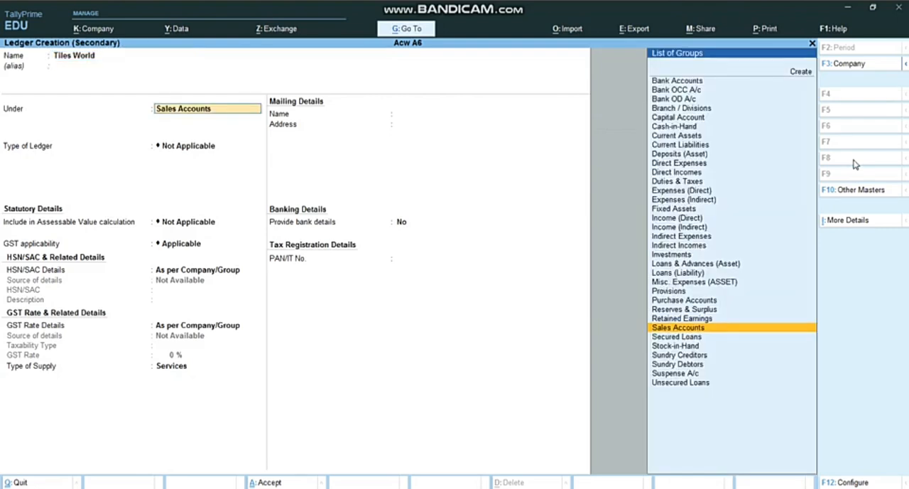
{"action": "type", "text": "Deb"}
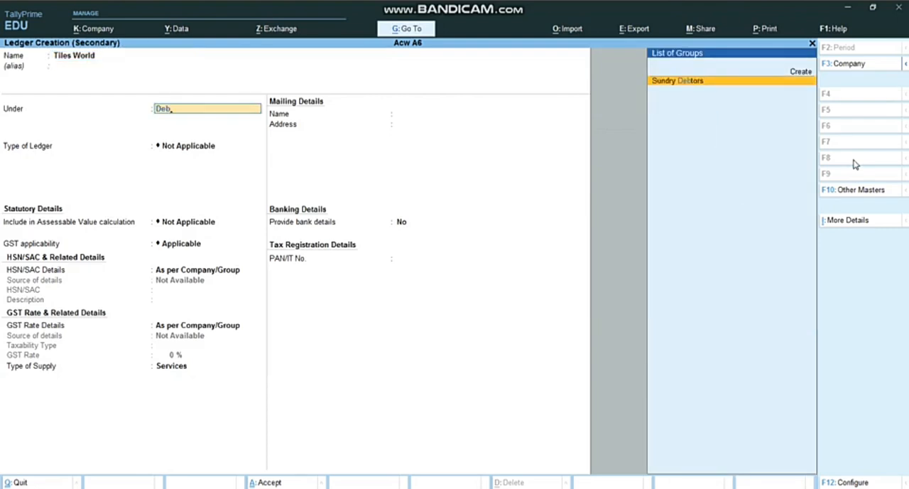
{"action": "key", "text": "Return"}
{"action": "key", "text": "Return"}
{"action": "key", "text": "Return"}
{"action": "key", "text": "Return"}
{"action": "key", "text": "Return"}
{"action": "key", "text": "Return"}
{"action": "key", "text": "Return"}
{"action": "key", "text": "Return"}
{"action": "key", "text": "Return"}
{"action": "key", "text": "Return"}
{"action": "key", "text": "Return"}
{"action": "key", "text": "Return"}
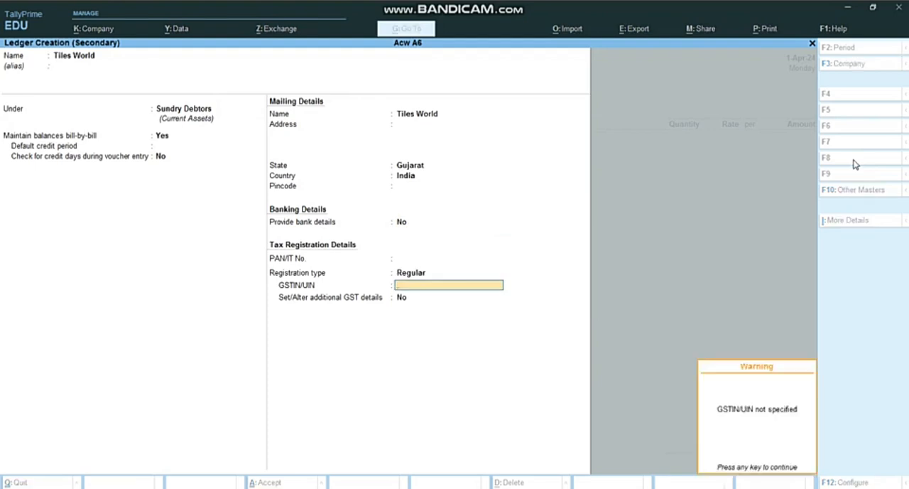
Keep the default bill-by-bill, mailing and tax registration details, leave the GSTIN blank, and save the Tiles World ledger
{"action": "key", "text": "Return"}
Leave the dispatch details blank and accept the default party details for Tiles World
{"action": "key", "text": "Return"}
{"action": "key", "text": "Return"}
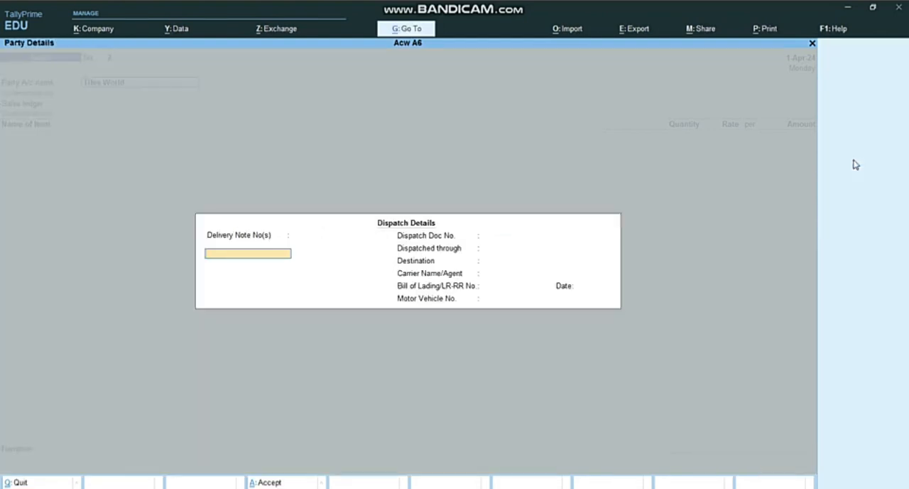
{"action": "key", "text": "Return"}
{"action": "key", "text": "Return"}
{"action": "key", "text": "Return"}
{"action": "key", "text": "Return"}
{"action": "key", "text": "Return"}
{"action": "key", "text": "Return"}
{"action": "key", "text": "Return"}
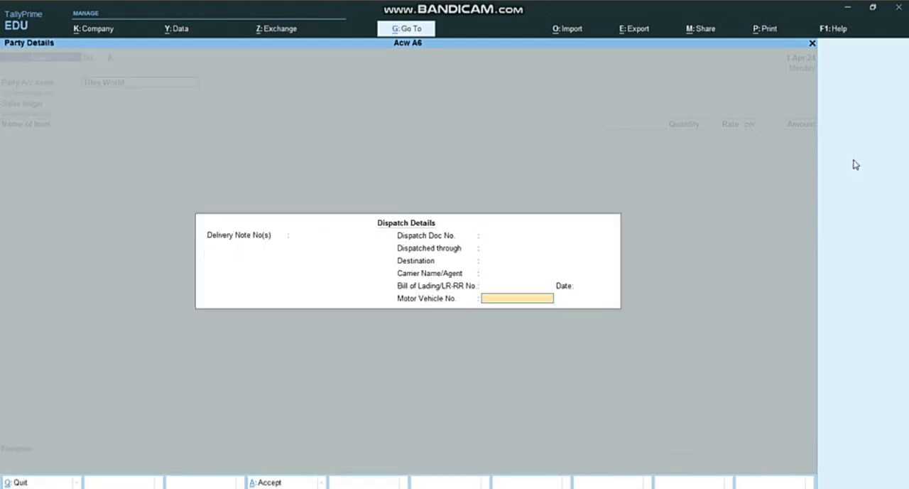
{"action": "key", "text": "Return"}
{"action": "key", "text": "Return"}
{"action": "key", "text": "Return"}
{"action": "key", "text": "Return"}
{"action": "key", "text": "Return"}
{"action": "key", "text": "Return"}
{"action": "key", "text": "Return"}
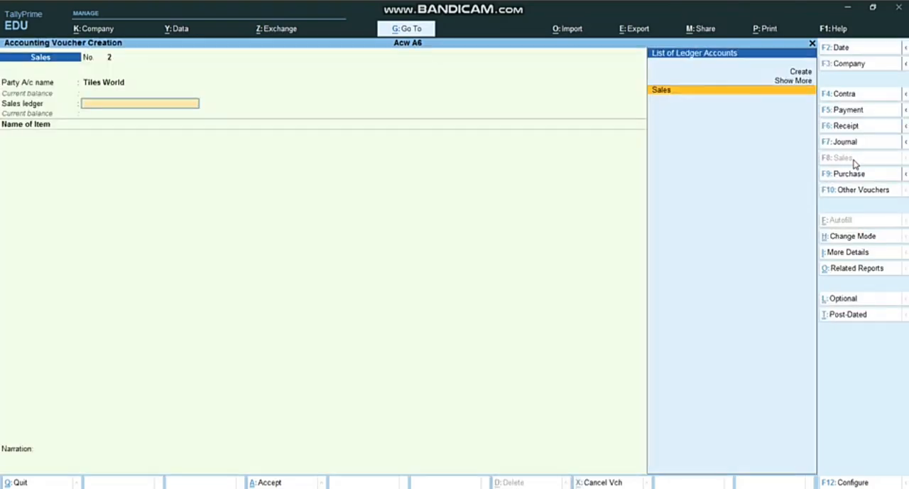
Use Sales as the sales ledger of the Tiles World voucher and add 50 boxes of 4*2 Tiles
{"action": "key", "text": "alt+Tab"}
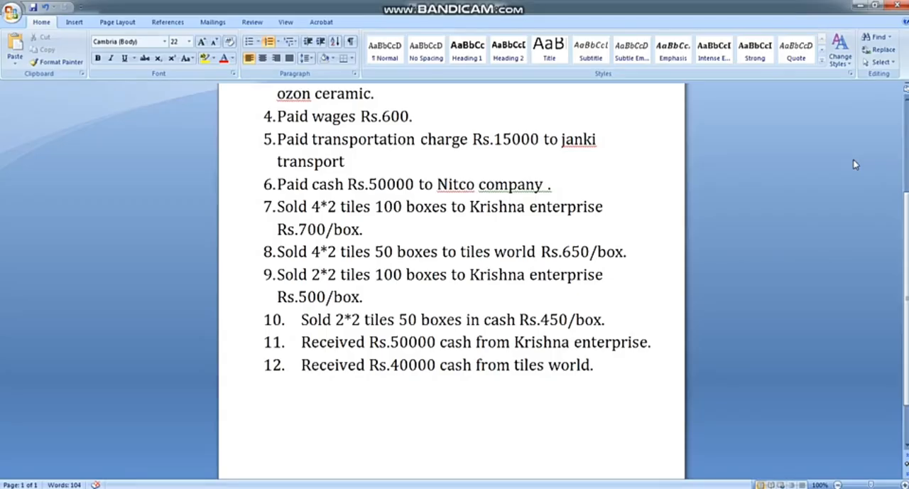
{"action": "key", "text": "alt+Tab"}
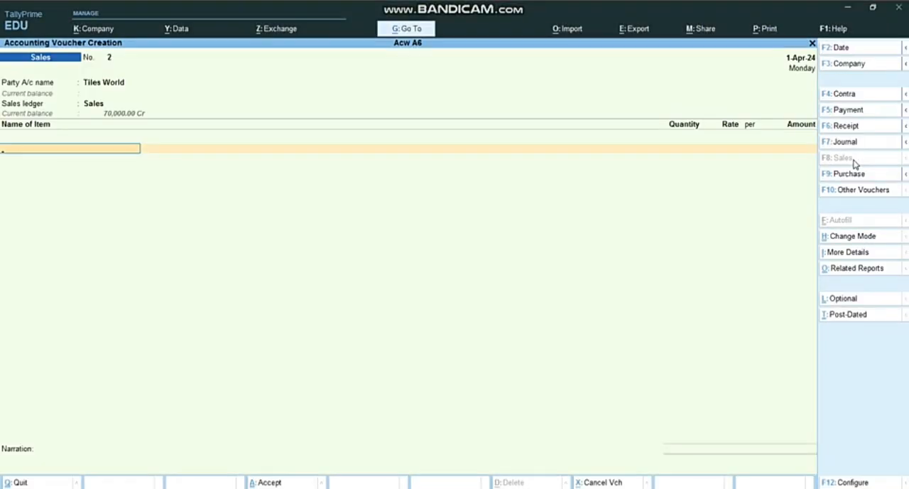
{"action": "key", "text": "Down"}
{"action": "key", "text": "Down"}
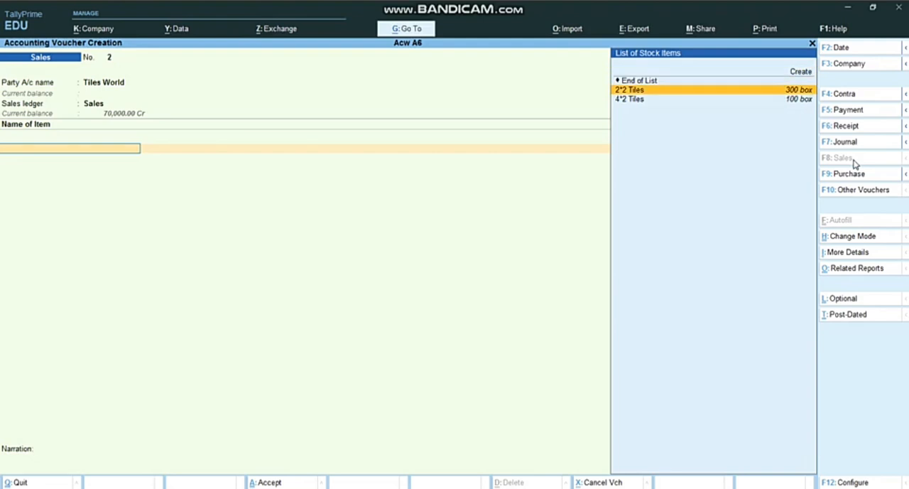
{"action": "key", "text": "Return"}
{"action": "type", "text": "50"}
{"action": "key", "text": "Return"}
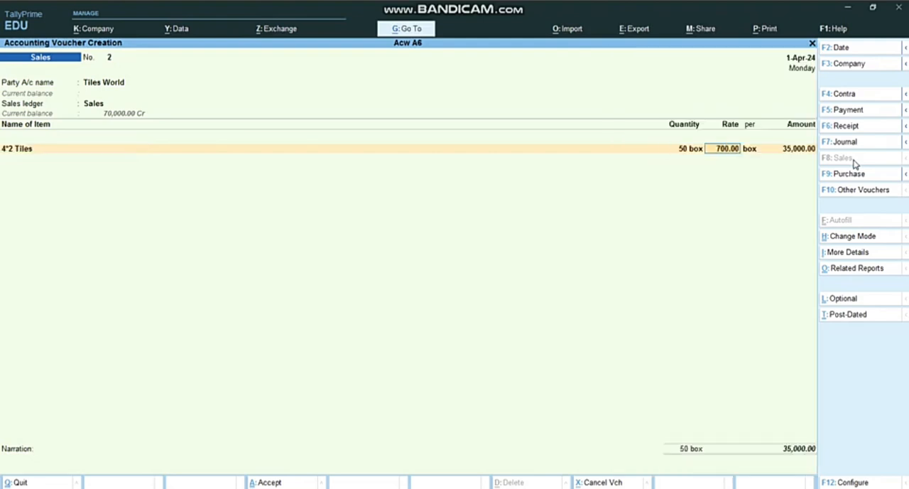
Set the rate of the Tiles World item line to 650 per box and accept its amount
{"action": "type", "text": "650"}
{"action": "key", "text": "Return"}
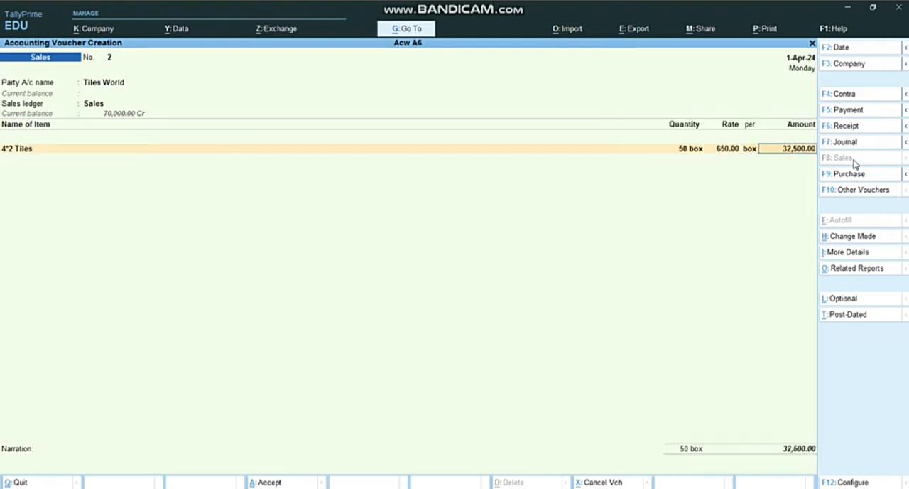
{"action": "key", "text": "Return"}
End the item list, accept the New Ref bill-wise entry for Tiles World, and save the voucher
{"action": "key", "text": "alt+Tab"}
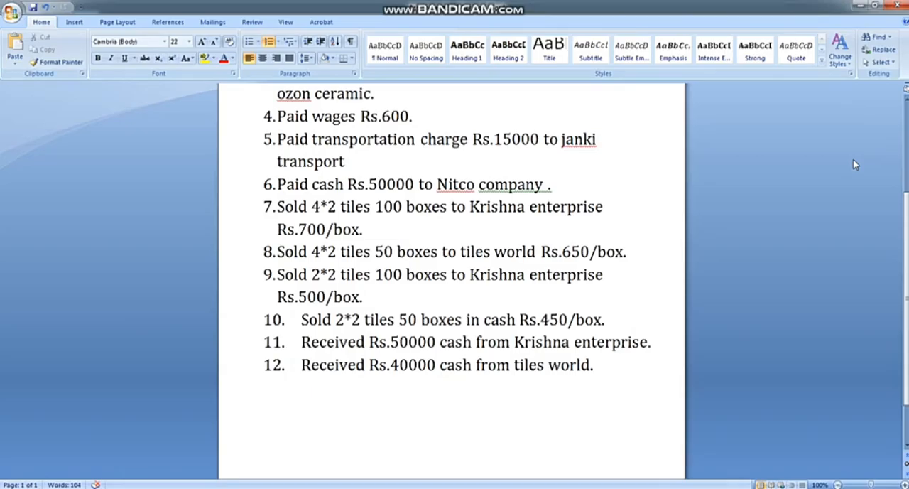
{"action": "key", "text": "alt+Tab"}
{"action": "key", "text": "Return"}
{"action": "key", "text": "Return"}
{"action": "key", "text": "Return"}
{"action": "key", "text": "Return"}
{"action": "key", "text": "Return"}
{"action": "key", "text": "Return"}
{"action": "key", "text": "Return"}
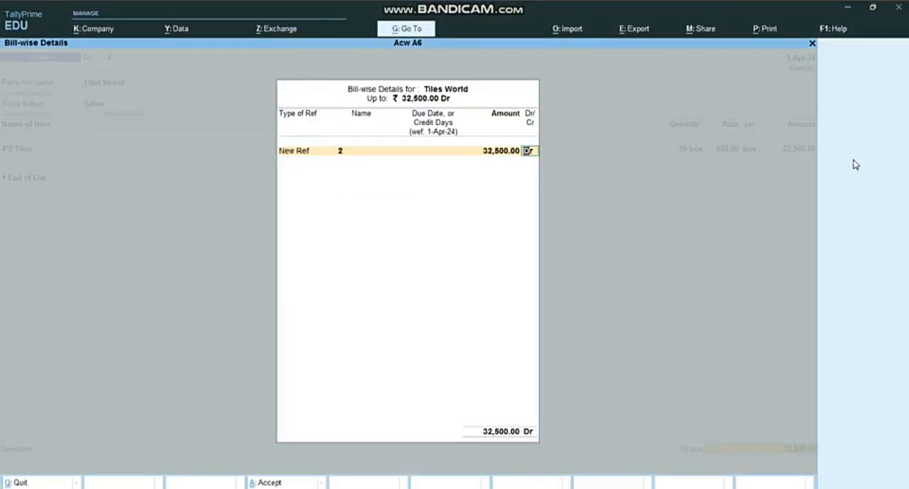
Choose Krishna Enterprise as the party of the third sales voucher, leaving dispatch details blank and party details at their defaults
{"action": "key", "text": "Return"}
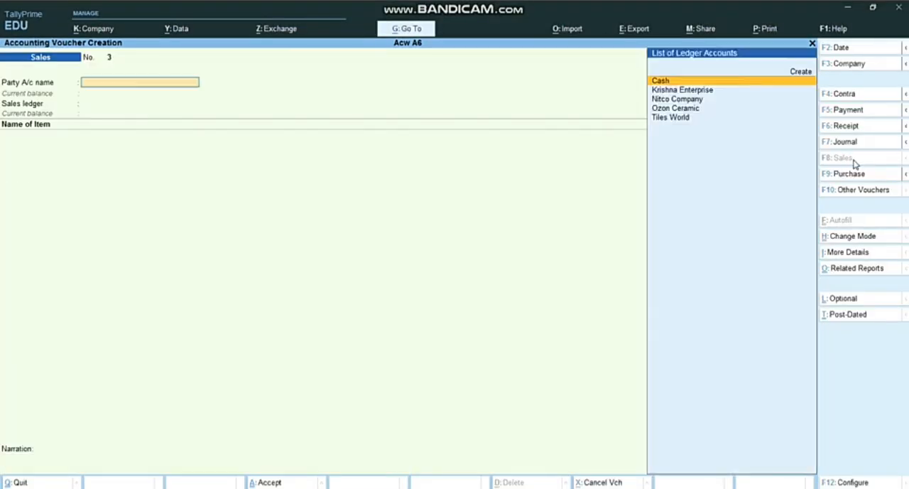
{"action": "key", "text": "Return"}
{"action": "key", "text": "ctrl+a"}
{"action": "key", "text": "alt+Tab"}
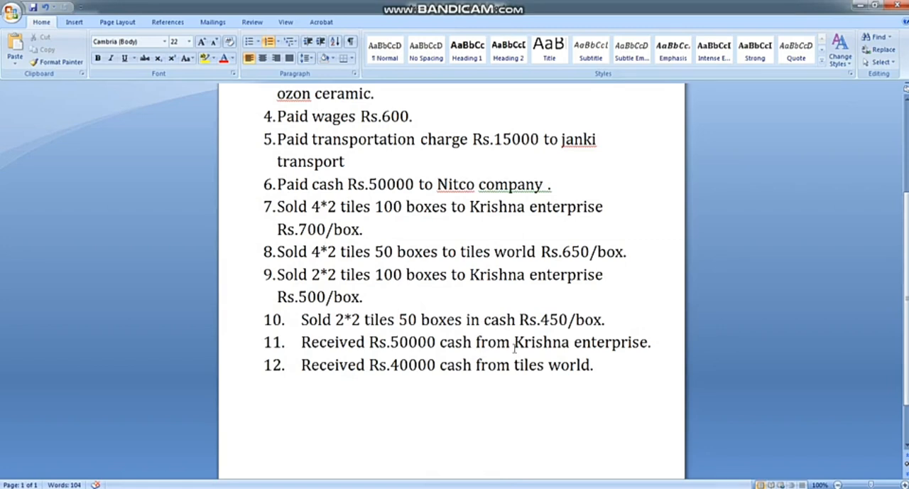
{"action": "key", "text": "alt+Tab"}
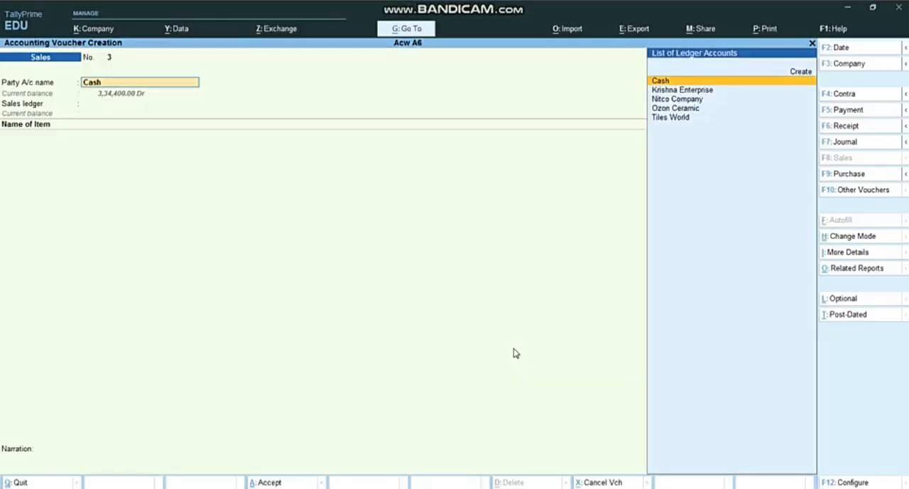
{"action": "key", "text": "Down"}
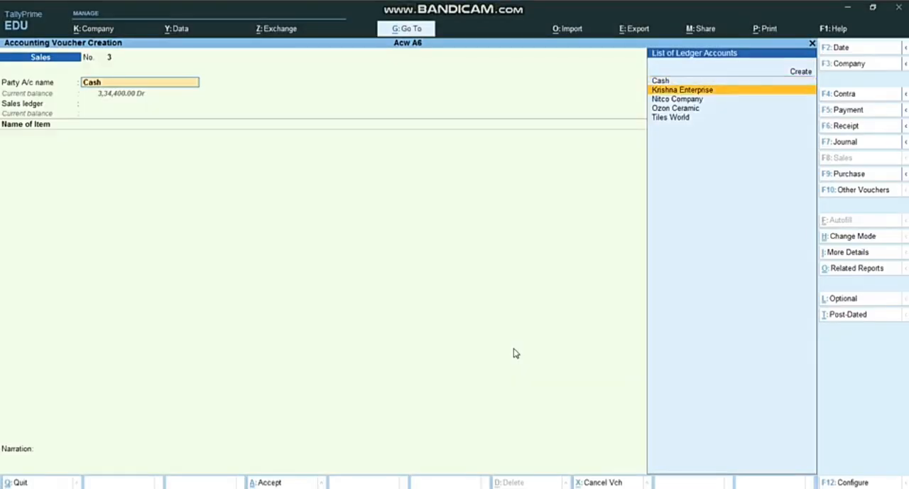
{"action": "key", "text": "Return"}
{"action": "key", "text": "Return"}
{"action": "key", "text": "Return"}
{"action": "key", "text": "Return"}
{"action": "key", "text": "Return"}
{"action": "key", "text": "Return"}
{"action": "key", "text": "Return"}
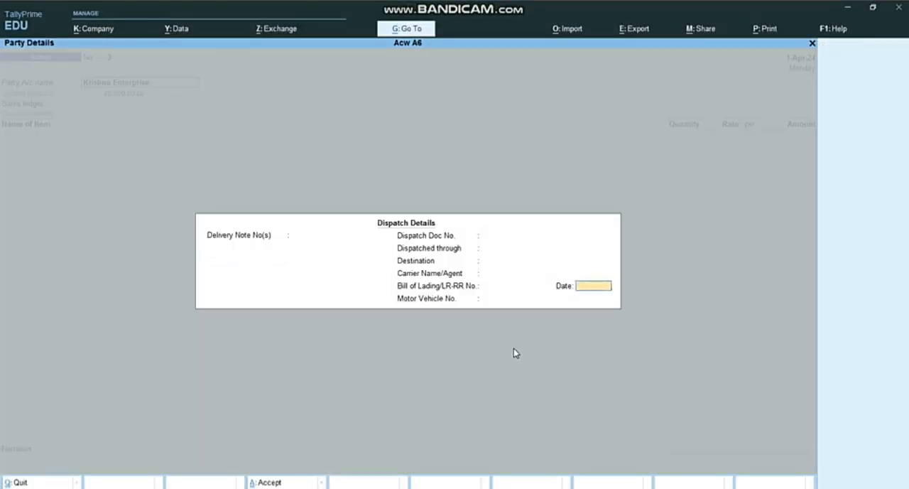
{"action": "key", "text": "Return"}
{"action": "key", "text": "Return"}
{"action": "key", "text": "Return"}
{"action": "key", "text": "Return"}
{"action": "key", "text": "Return"}
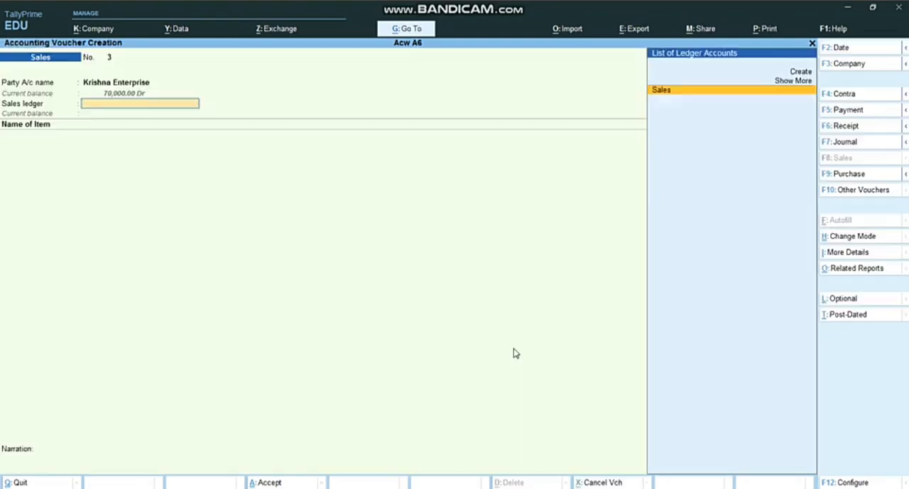
Use Sales as the sales ledger of the third voucher and add 100 boxes of 2*2 Tiles
{"action": "key", "text": "Return"}
{"action": "key", "text": "alt+Tab"}
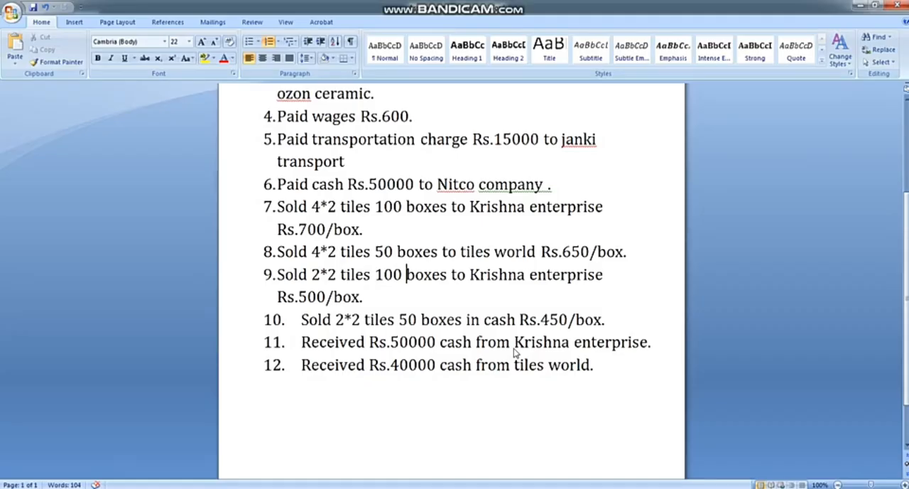
{"action": "key", "text": "alt+Tab"}
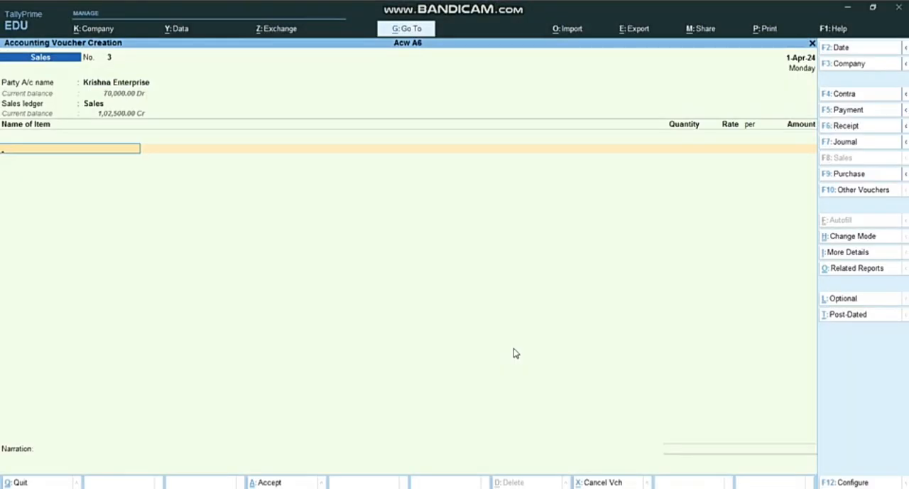
{"action": "type", "text": "2"}
{"action": "key", "text": "Return"}
{"action": "type", "text": "41"}
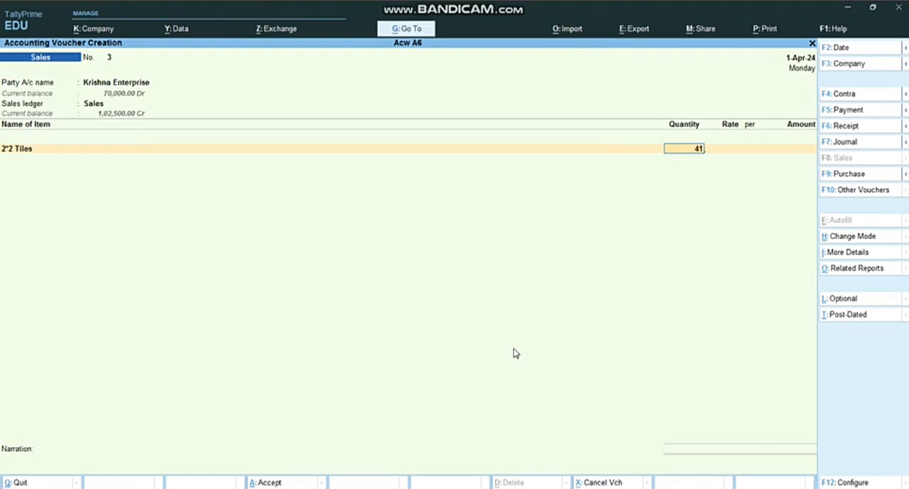
{"action": "key", "text": "BackSpace"}
{"action": "key", "text": "BackSpace"}
{"action": "type", "text": "100"}
{"action": "key", "text": "Return"}
Set the rate of the 2*2 Tiles line to 500 per box, accept the amount and end the item list
{"action": "key", "text": "alt+Tab"}
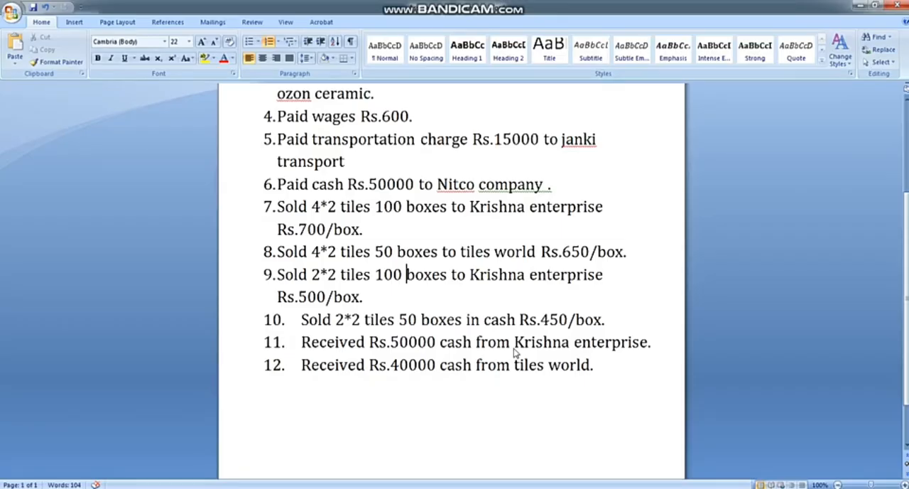
{"action": "key", "text": "alt+Tab"}
{"action": "type", "text": "5"}
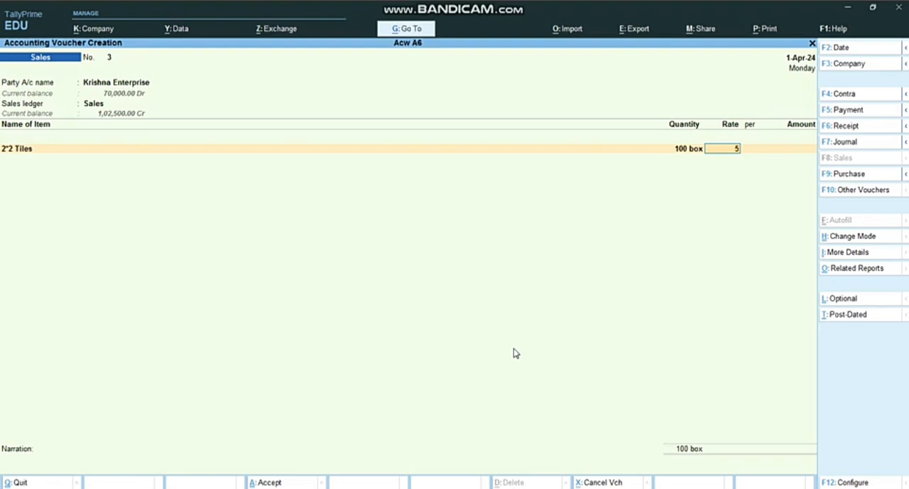
{"action": "type", "text": "00"}
{"action": "key", "text": "Return"}
End the item list, accept the bill-wise details for Krishna Enterprise, and save the third sales voucher without a narration
{"action": "key", "text": "Return"}
{"action": "key", "text": "Return"}
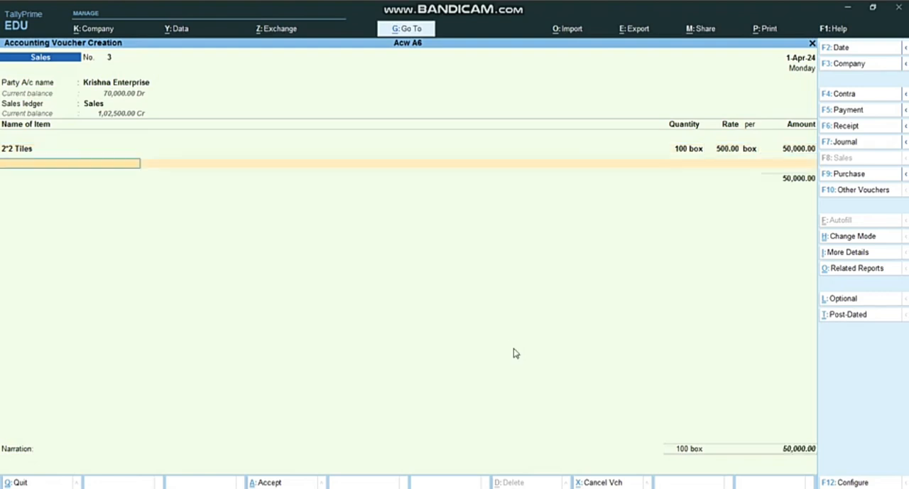
{"action": "key", "text": "Return"}
{"action": "key", "text": "Return"}
{"action": "key", "text": "Return"}
{"action": "key", "text": "Return"}
{"action": "key", "text": "Return"}
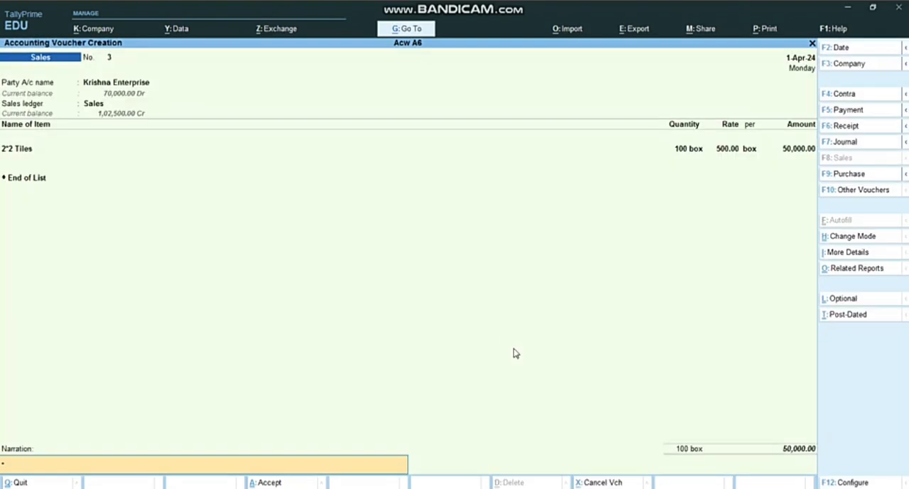
{"action": "key", "text": "Return"}
{"action": "key", "text": "Return"}
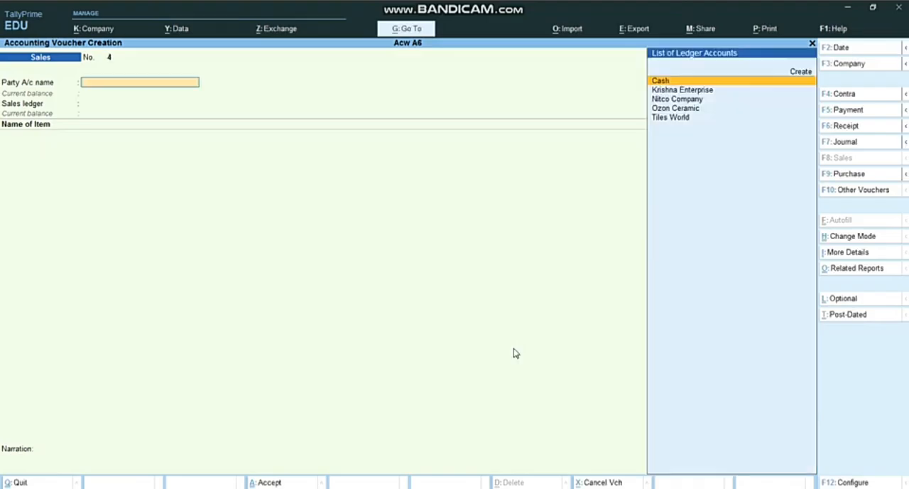
Check transaction 10 in the Word assignment and choose Cash as the party of the fourth sales voucher in TallyPrime
{"action": "key", "text": "alt+Tab"}
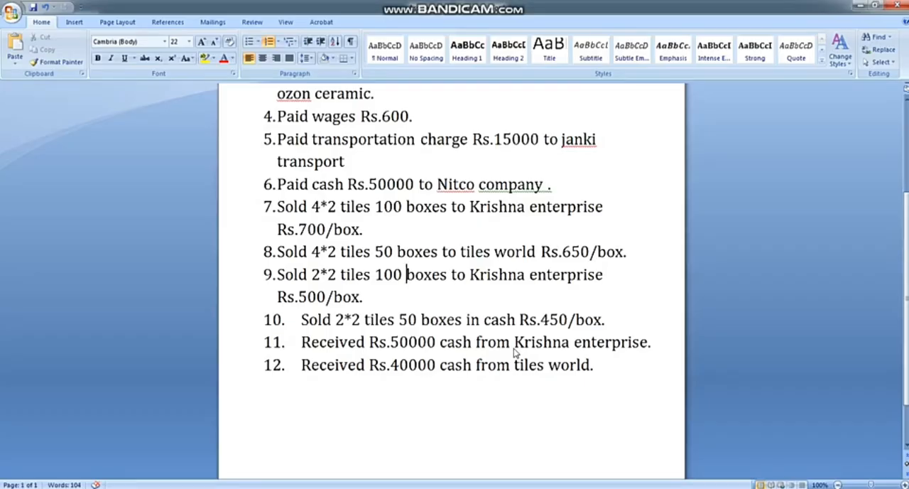
{"action": "key", "text": "Down"}
{"action": "key", "text": "Down"}
{"action": "key", "text": "alt+Tab"}
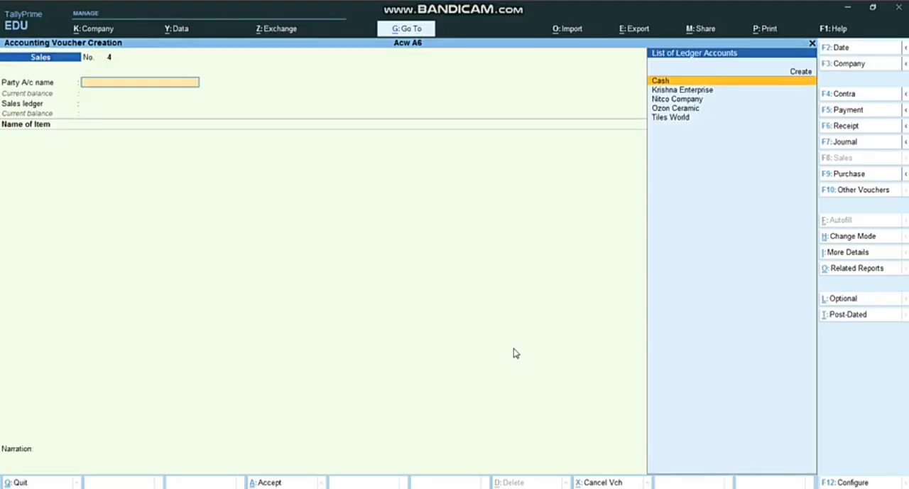
{"action": "type", "text": "C"}
{"action": "key", "text": "Return"}
Leave the dispatch details of the cash sale blank and accept the default party details
{"action": "key", "text": "Return"}
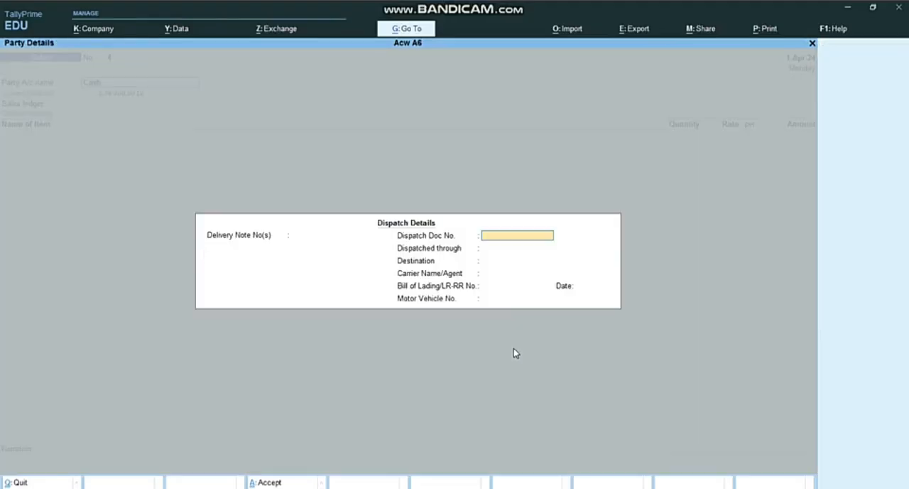
{"action": "key", "text": "Return"}
{"action": "key", "text": "Return"}
{"action": "key", "text": "Return"}
{"action": "key", "text": "Return"}
{"action": "key", "text": "Return"}
{"action": "key", "text": "Return"}
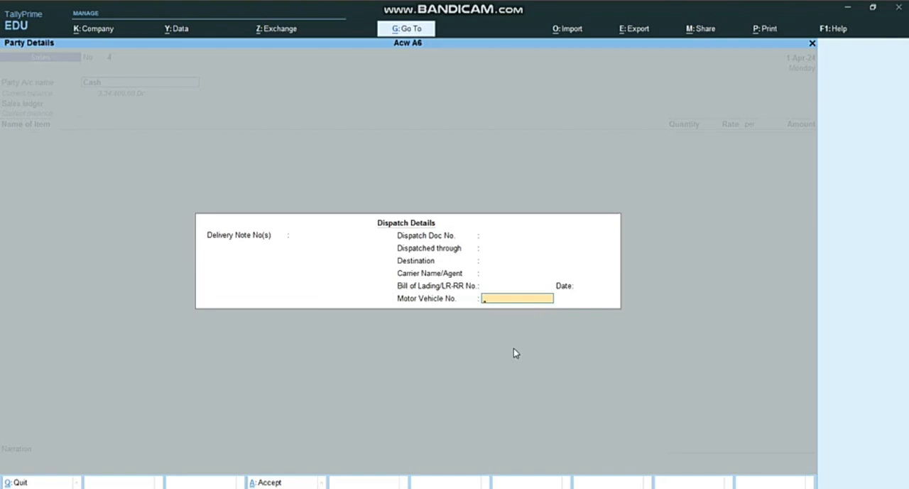
{"action": "key", "text": "Return"}
Use Sales as the sales ledger of the cash sale and add 50 boxes of 2*2 Tiles, checking the quantity in Word
{"action": "key", "text": "Return"}
{"action": "key", "text": "Return"}
{"action": "key", "text": "Return"}
{"action": "key", "text": "Return"}
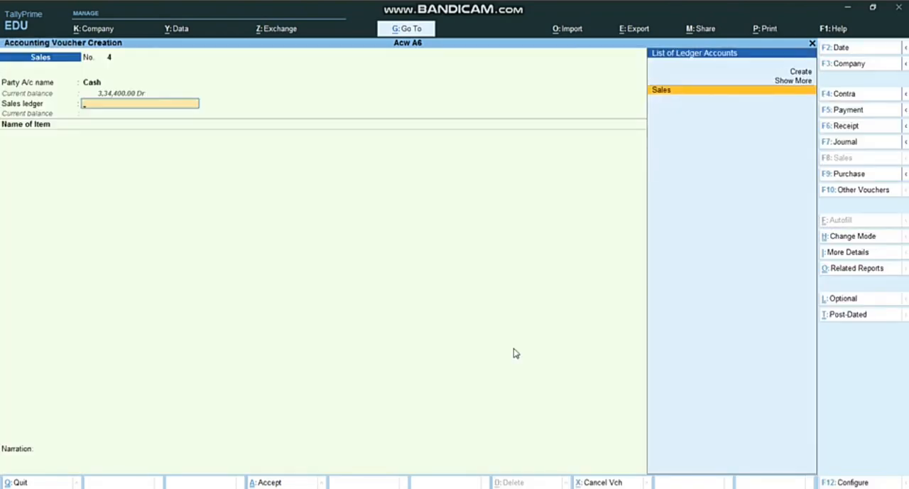
{"action": "key", "text": "Return"}
{"action": "key", "text": "alt+Tab"}
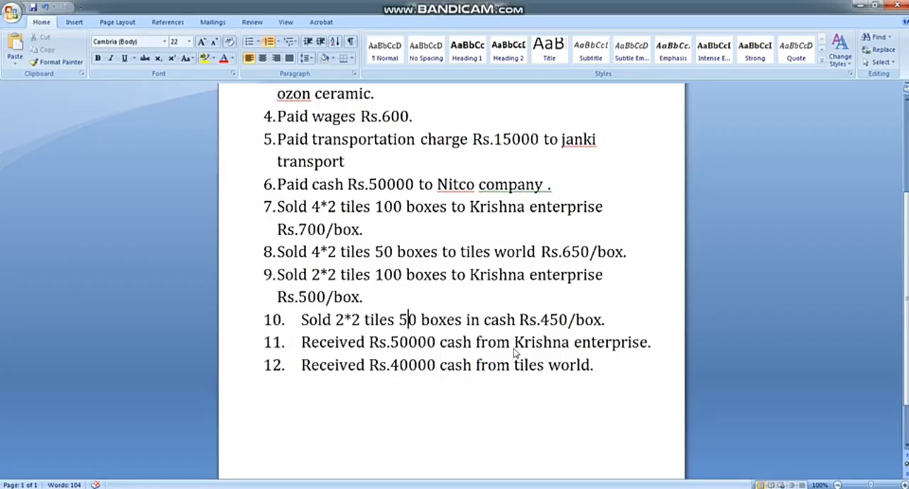
{"action": "key", "text": "alt+Tab"}
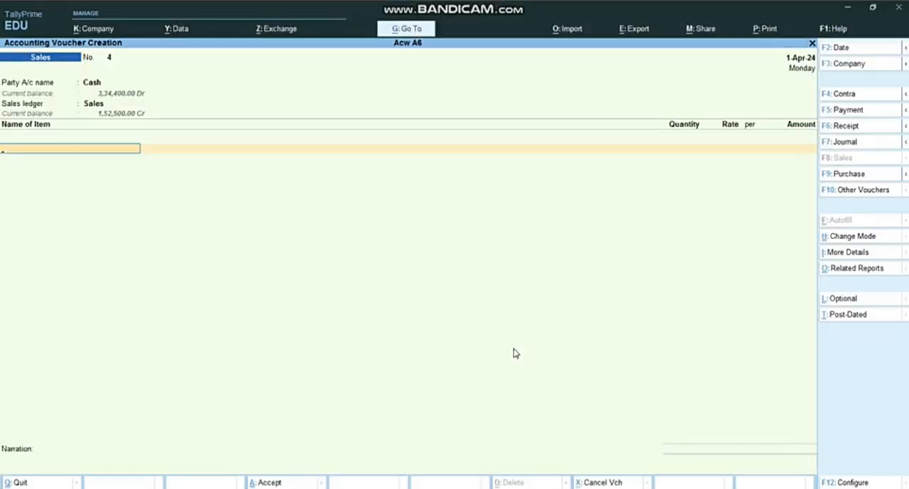
{"action": "type", "text": "2"}
{"action": "key", "text": "Return"}
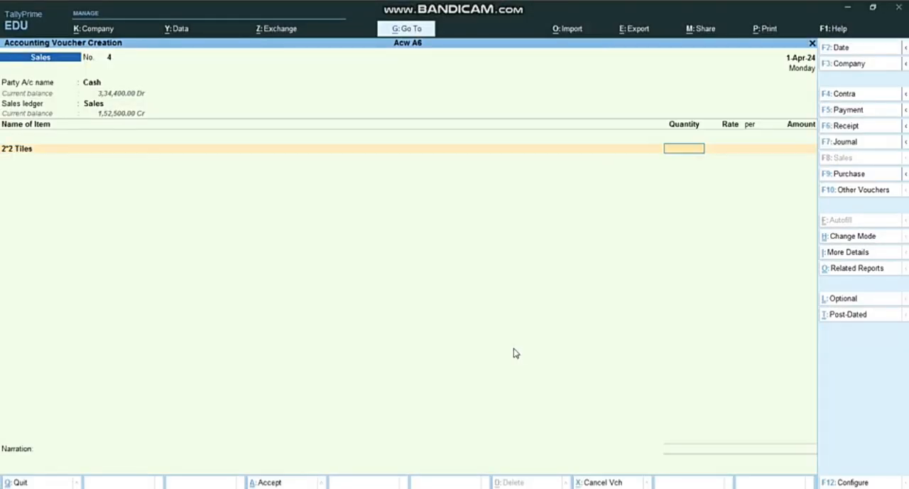
{"action": "type", "text": "50"}
{"action": "key", "text": "Return"}
Set the 2*2 Tiles rate to 450 per box as listed in Word, end the item list and save the cash sale
{"action": "key", "text": "alt+Tab"}
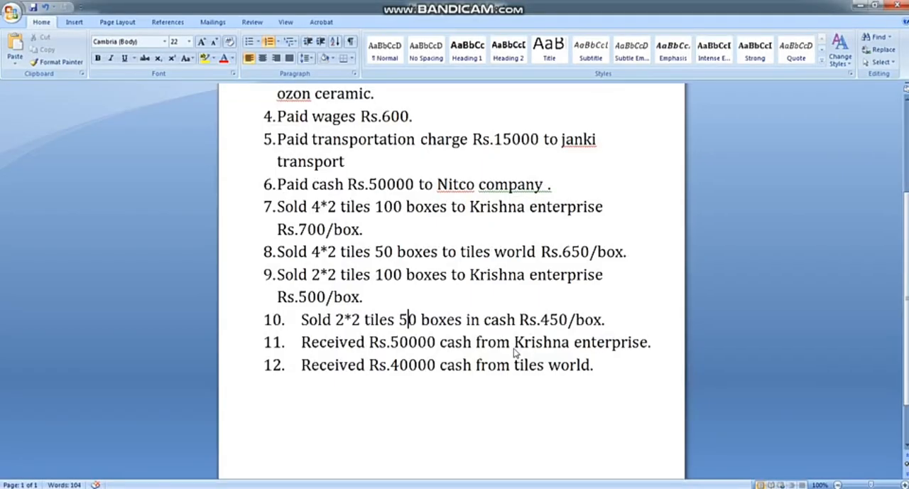
{"action": "key", "text": "alt+Tab"}
{"action": "type", "text": "450"}
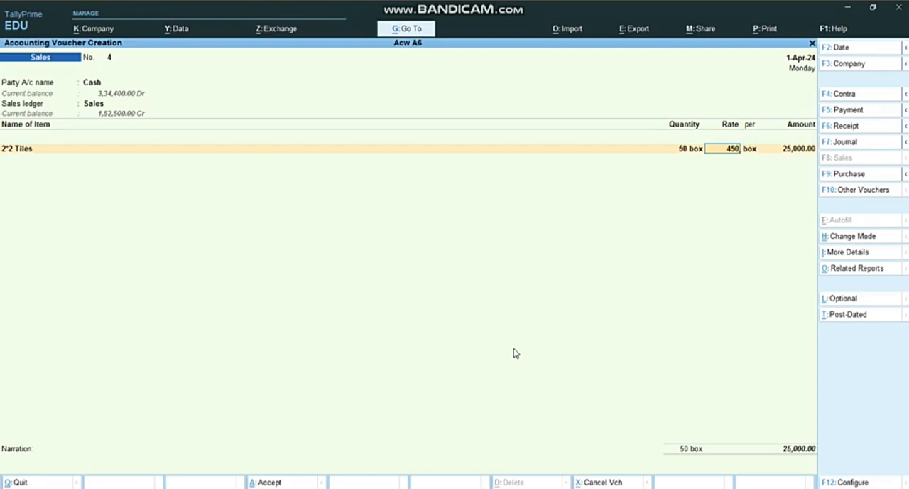
{"action": "key", "text": "Return"}
{"action": "key", "text": "Return"}
{"action": "key", "text": "Return"}
{"action": "key", "text": "Return"}
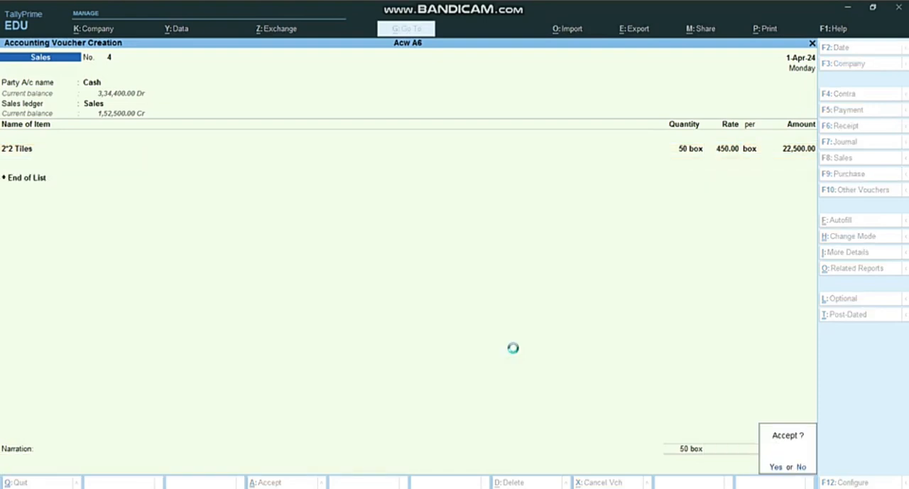
{"action": "key", "text": "Return"}
Check transaction 11 in Word and start a receipt voucher in TallyPrime with Cash as the account and Krishna Enterprise credited 50000
{"action": "key", "text": "alt+Tab"}
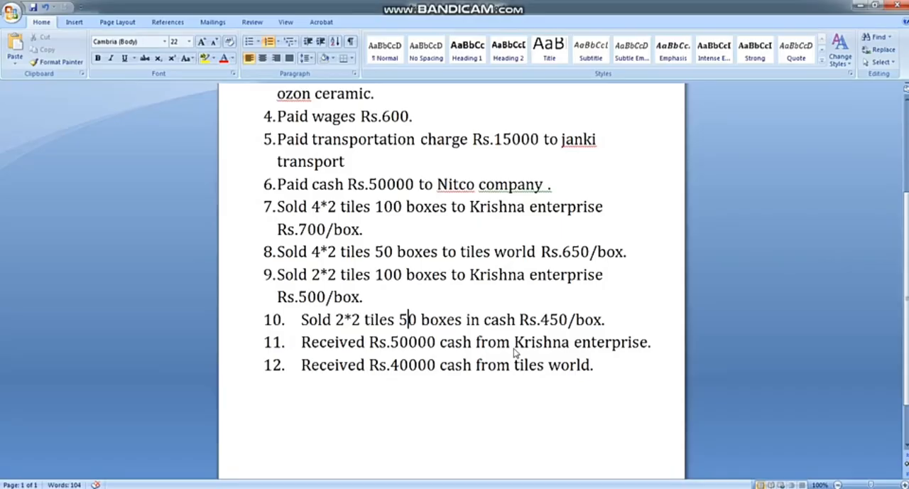
{"action": "key", "text": "Down"}
{"action": "key", "text": "alt+Tab"}
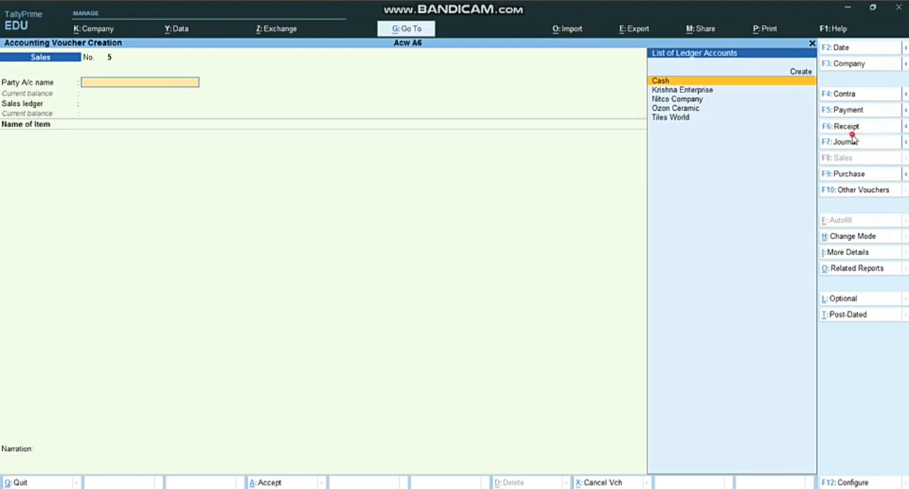
{"action": "key", "text": "F6"}
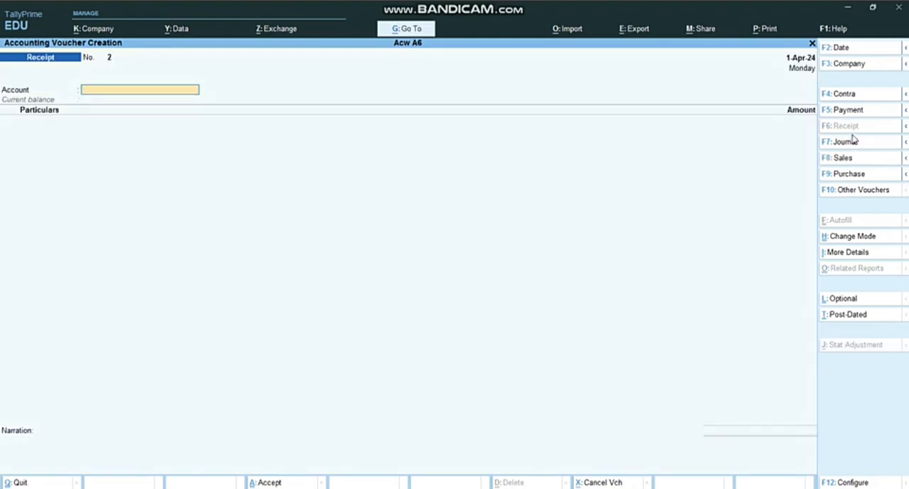
{"action": "key", "text": "Return"}
{"action": "type", "text": "Kr"}
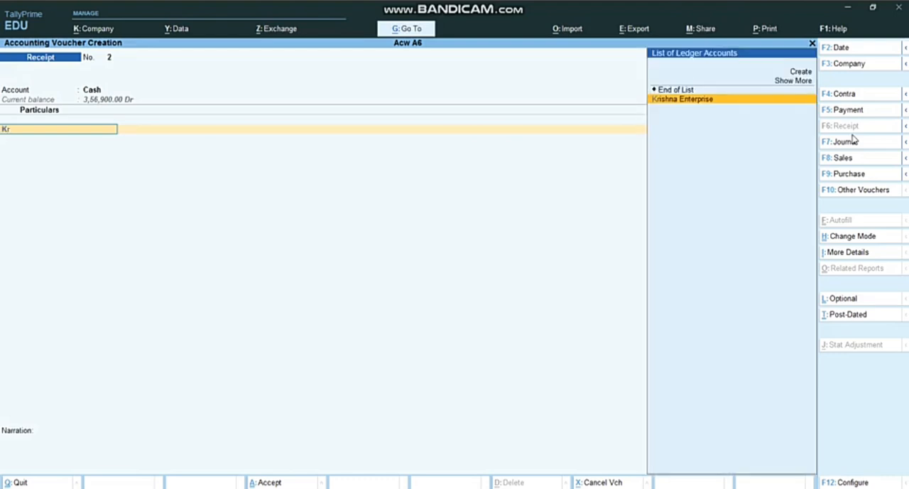
{"action": "key", "text": "Return"}
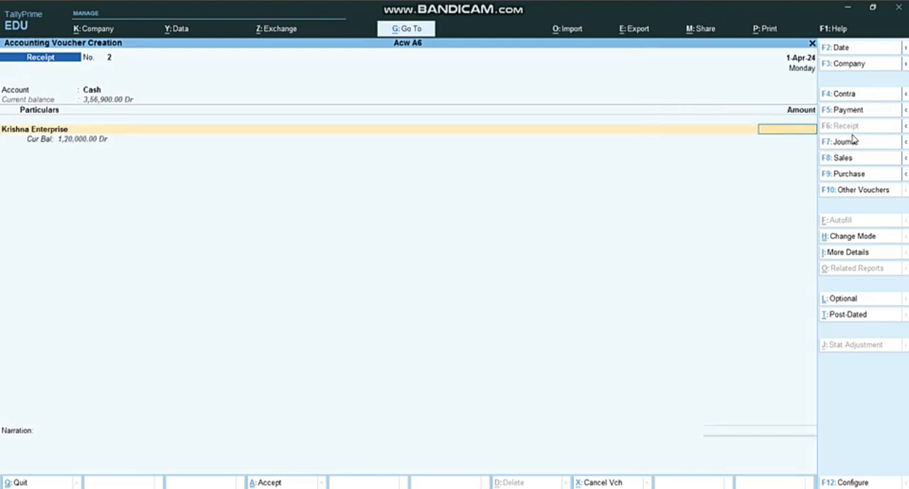
{"action": "type", "text": "50000"}
{"action": "key", "text": "Return"}
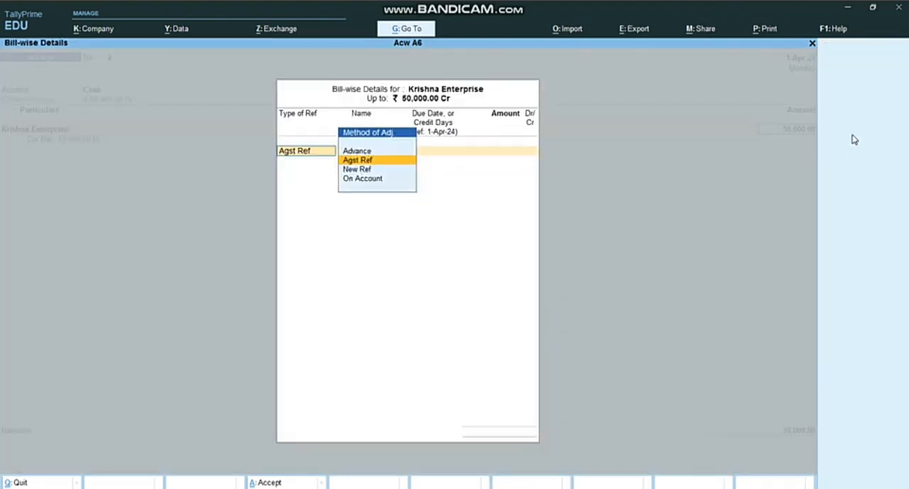
Adjust the Krishna Enterprise receipt as On Account for the full amount and save the voucher without a narration
{"action": "key", "text": "Down"}
{"action": "key", "text": "Down"}
{"action": "key", "text": "Return"}
{"action": "key", "text": "Return"}
{"action": "key", "text": "Return"}
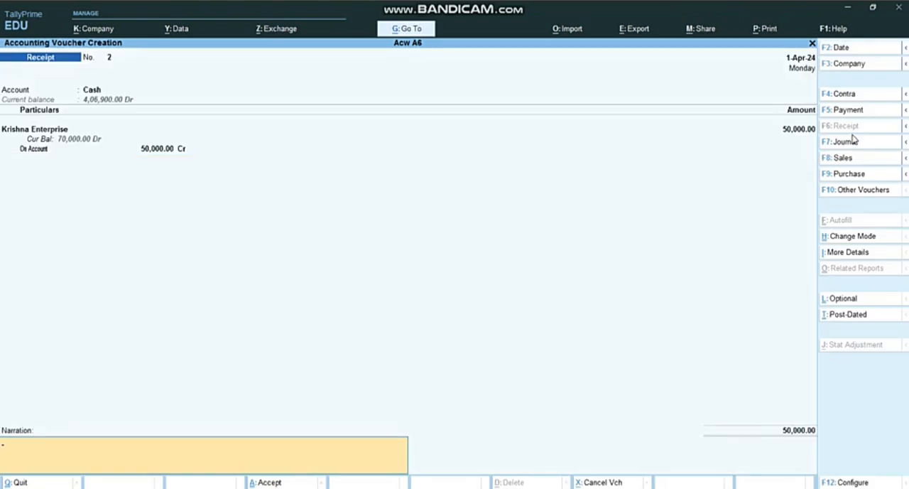
{"action": "key", "text": "Return"}
{"action": "key", "text": "Return"}
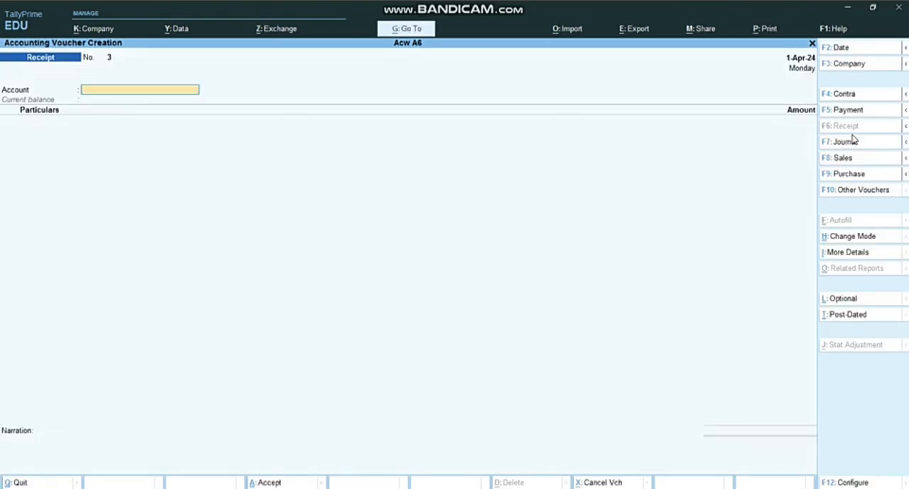
Check transaction 12 in Word and enter a receipt in TallyPrime with Cash as the account and Tiles World credited 40000
{"action": "key", "text": "alt+Tab"}
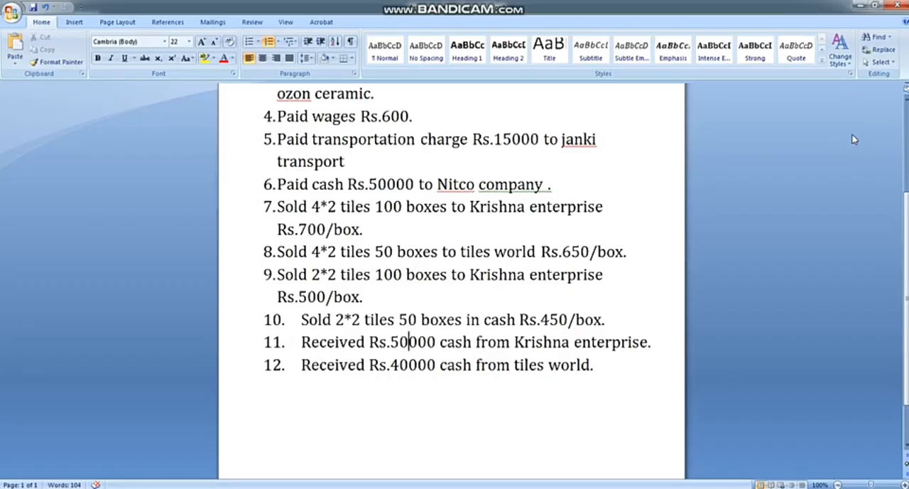
{"action": "key", "text": "Down"}
{"action": "key", "text": "alt+Tab"}
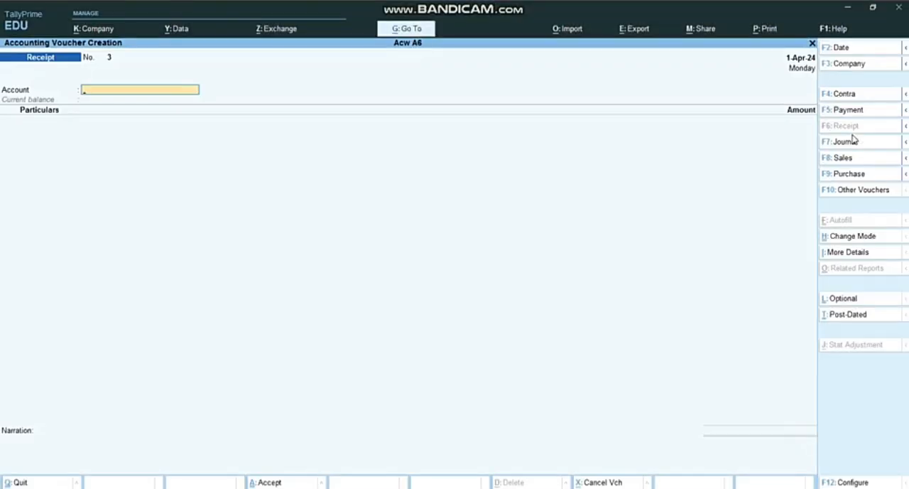
{"action": "type", "text": "c"}
{"action": "key", "text": "Return"}
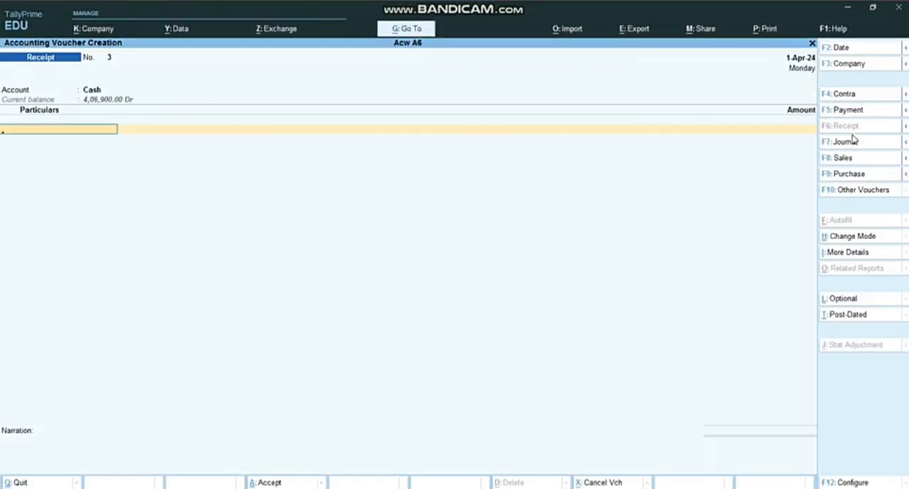
{"action": "type", "text": "Ti"}
{"action": "key", "text": "Return"}
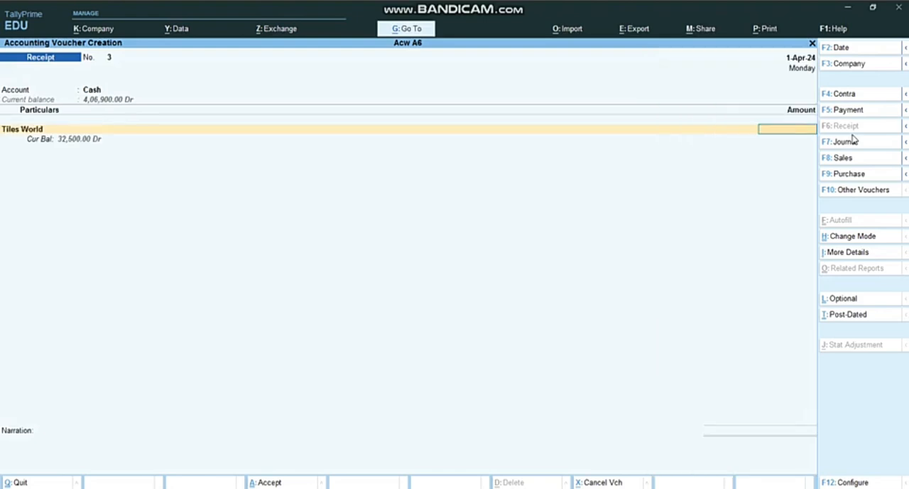
{"action": "type", "text": "40000"}
{"action": "key", "text": "Return"}
Adjust the Tiles World receipt as On Account for the full amount and save the voucher without a narration
{"action": "key", "text": "Down"}
{"action": "key", "text": "Down"}
{"action": "key", "text": "Return"}
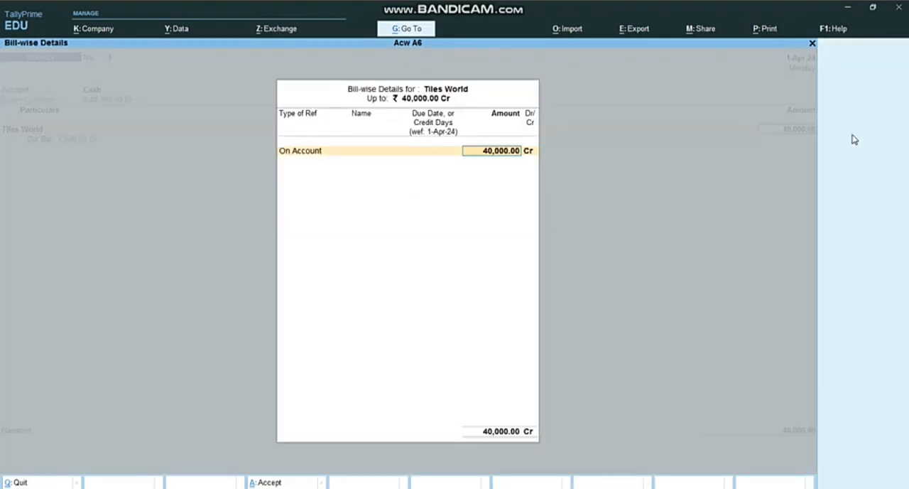
{"action": "key", "text": "Return"}
{"action": "key", "text": "Return"}
{"action": "key", "text": "Return"}
{"action": "key", "text": "Return"}
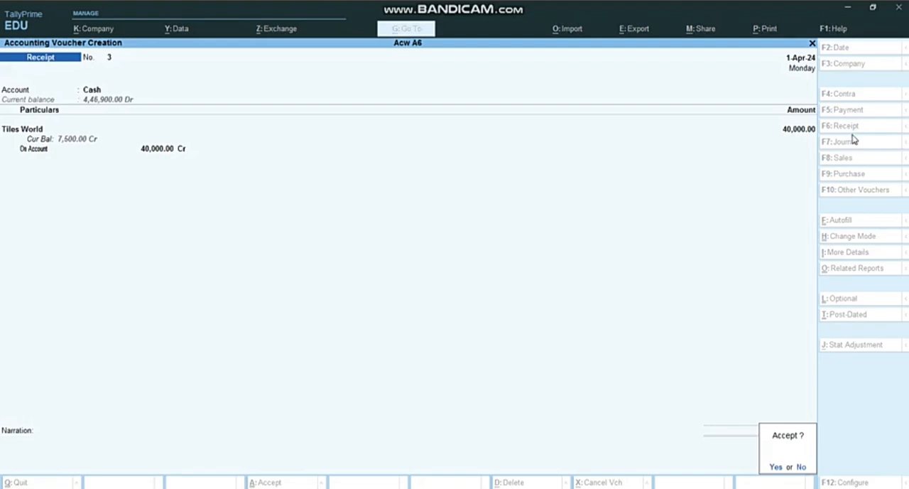
{"action": "key", "text": "Return"}
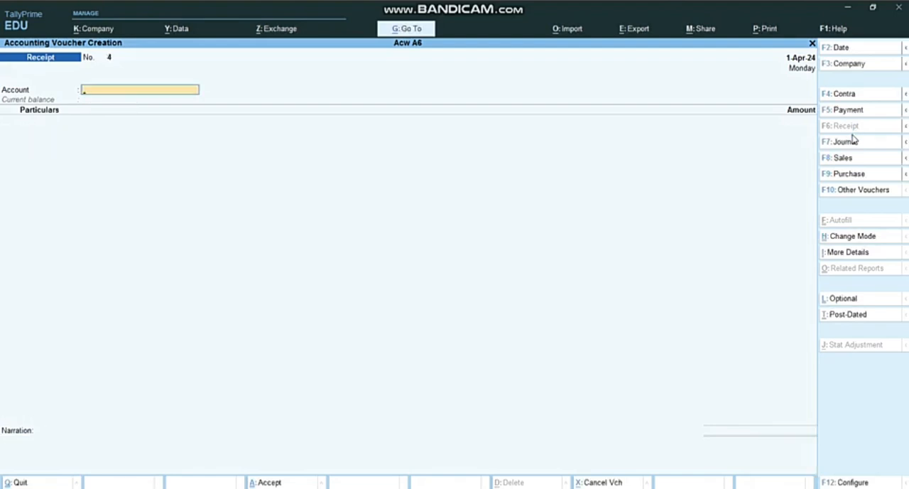
Leave voucher entry and return to the Gateway of Tally
{"action": "key", "text": "Escape"}
{"action": "key", "text": "Escape"}
{"action": "key", "text": "Escape"}
{"action": "key", "text": "Escape"}
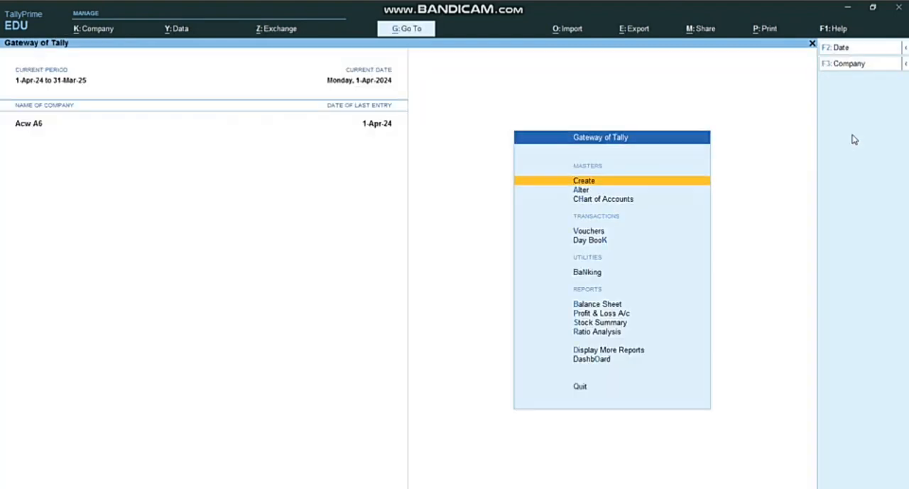
Review the Assignment 6 transactions in Word from the beginning of the list, and return to TallyPrime
{"action": "key", "text": "alt+Tab"}
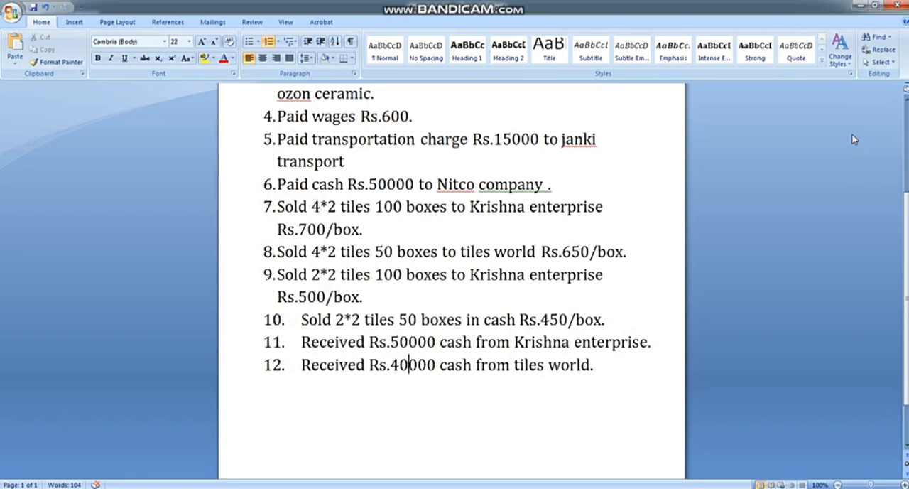
{"action": "scroll", "coordinate": [861, 147], "scroll_direction": "up", "scroll_amount": 2}
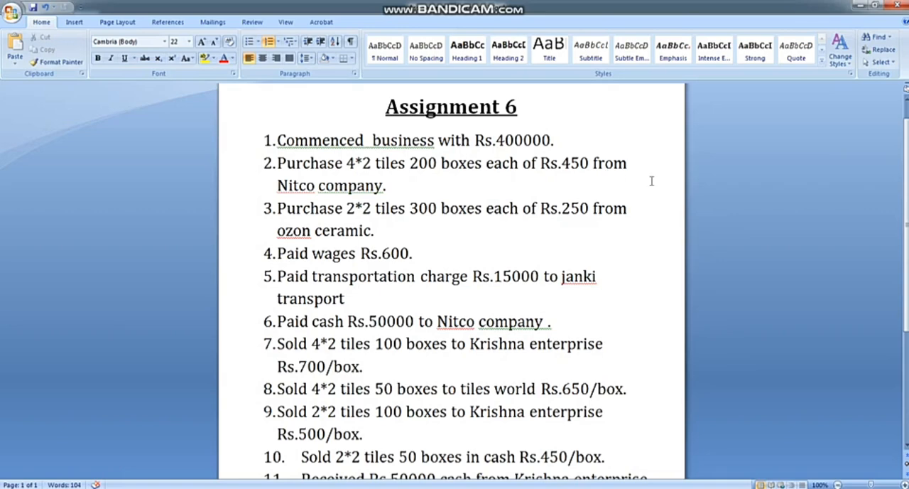
{"action": "key", "text": "alt+Tab"}
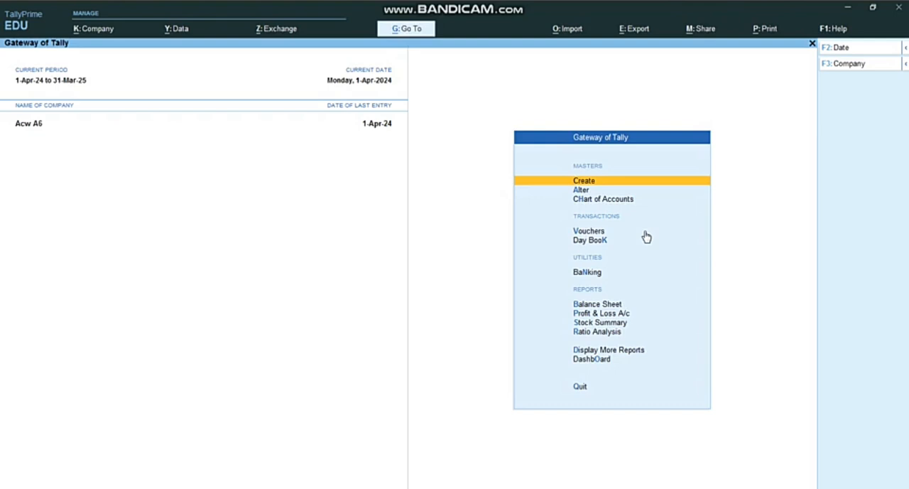
{"action": "key", "text": "alt+Tab"}
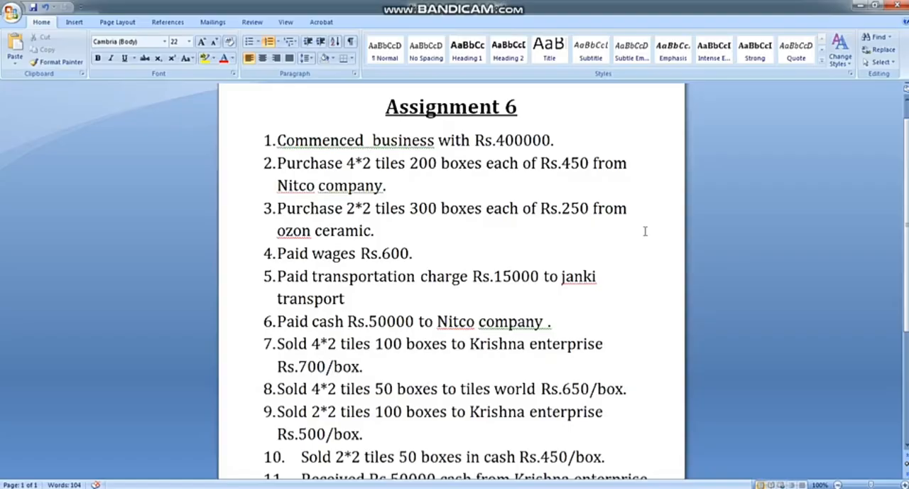
{"action": "key", "text": "alt+Tab"}
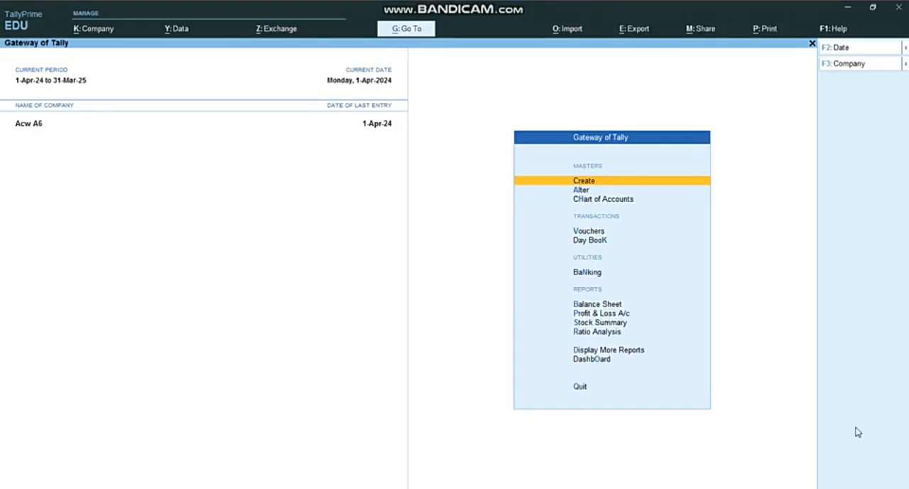
Open the Stock Summary report for Acw A6
{"action": "key", "text": "Down"}
{"action": "key", "text": "Down"}
{"action": "key", "text": "Down"}
{"action": "key", "text": "Down"}
{"action": "key", "text": "Down"}
{"action": "key", "text": "Down"}
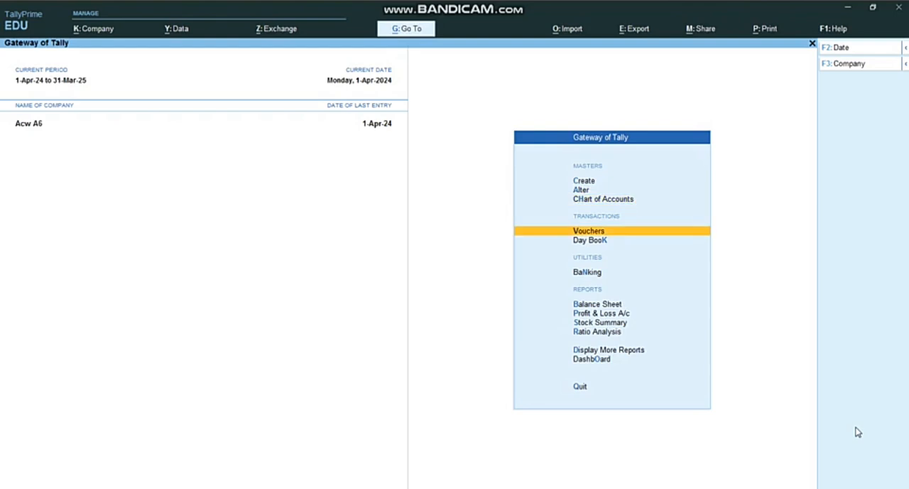
{"action": "key", "text": "Down"}
{"action": "key", "text": "Down"}
{"action": "key", "text": "Down"}
{"action": "key", "text": "Down"}
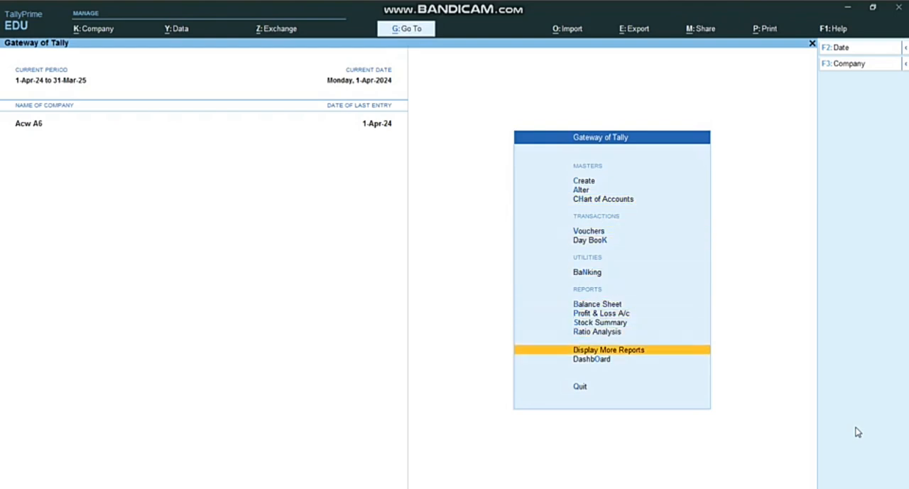
{"action": "key", "text": "Up"}
{"action": "key", "text": "Up"}
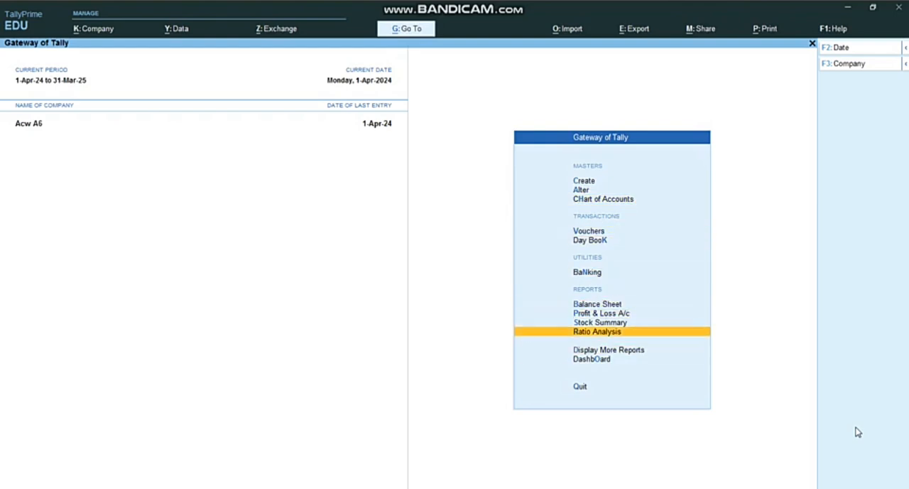
{"action": "key", "text": "Return"}
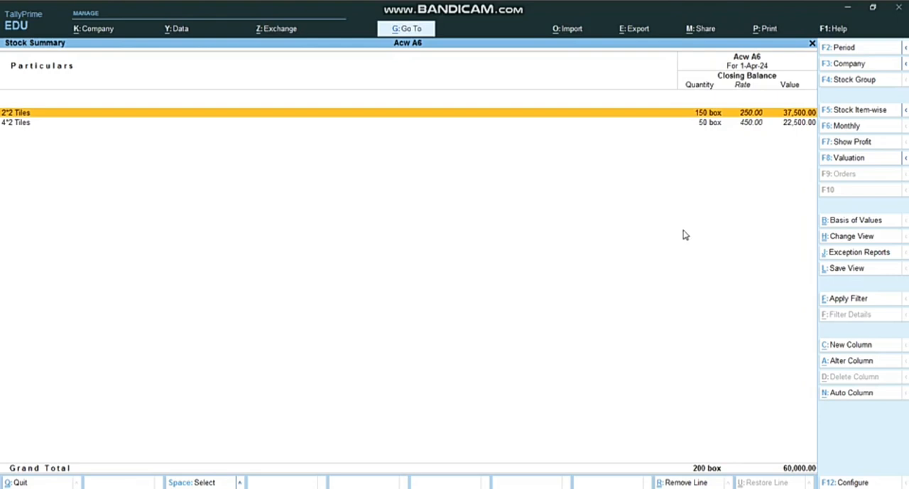
View the monthly summary of the 2*2 Tiles stock item, and return to the Gateway of Tally
{"action": "key", "text": "Return"}
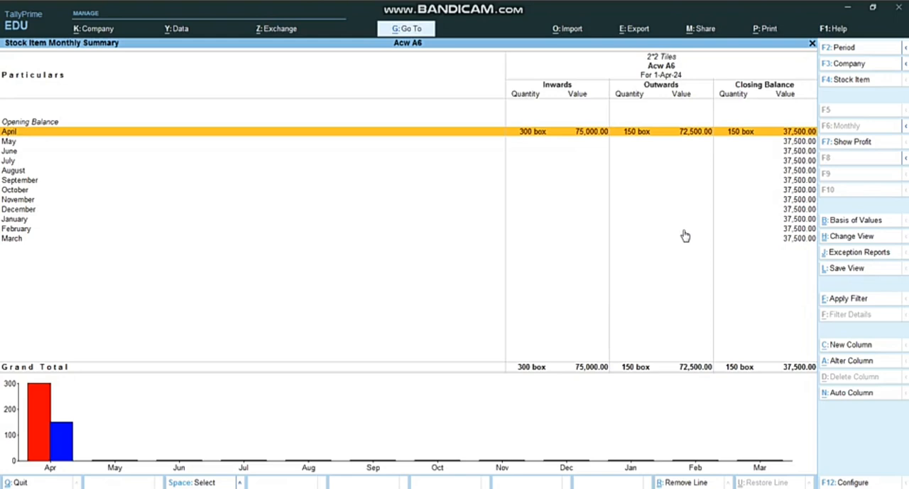
{"action": "key", "text": "Escape"}
{"action": "key", "text": "Escape"}
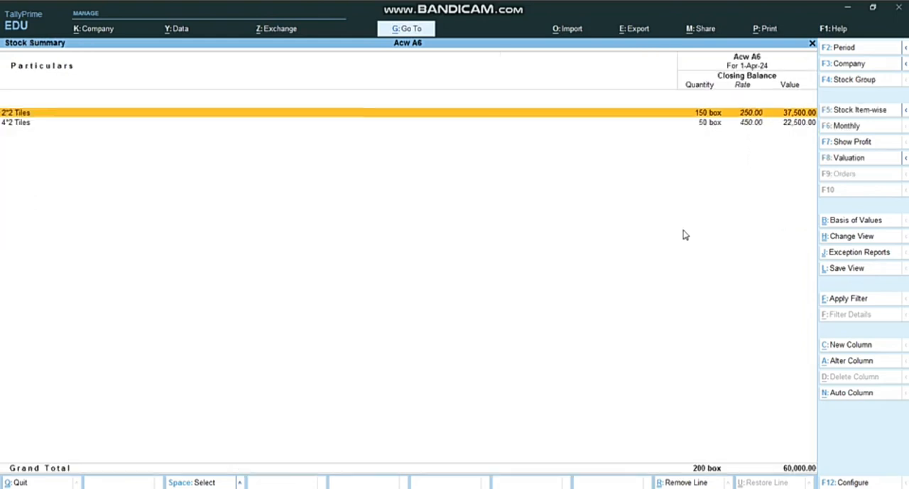
Open the ledger selection within the account books reports
{"action": "key", "text": "Down"}
{"action": "key", "text": "Down"}
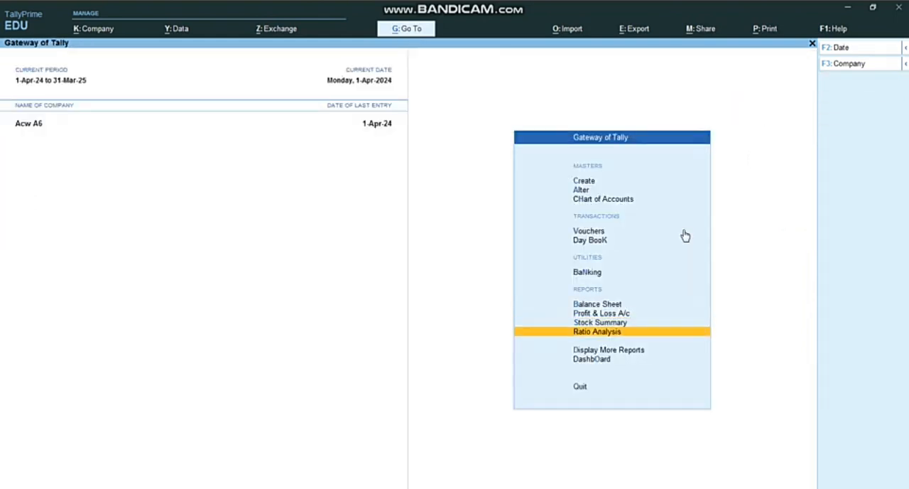
{"action": "key", "text": "Return"}
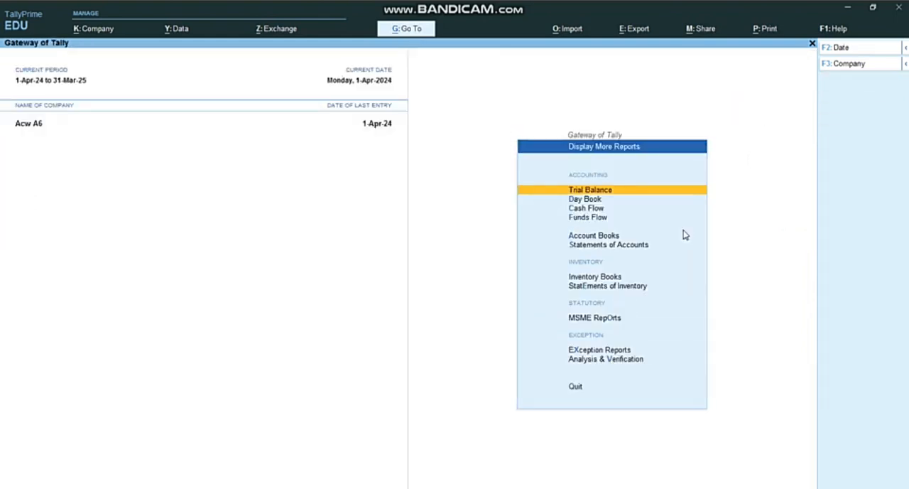
{"action": "key", "text": "Down"}
{"action": "key", "text": "Down"}
{"action": "key", "text": "Down"}
{"action": "key", "text": "Down"}
{"action": "key", "text": "Return"}
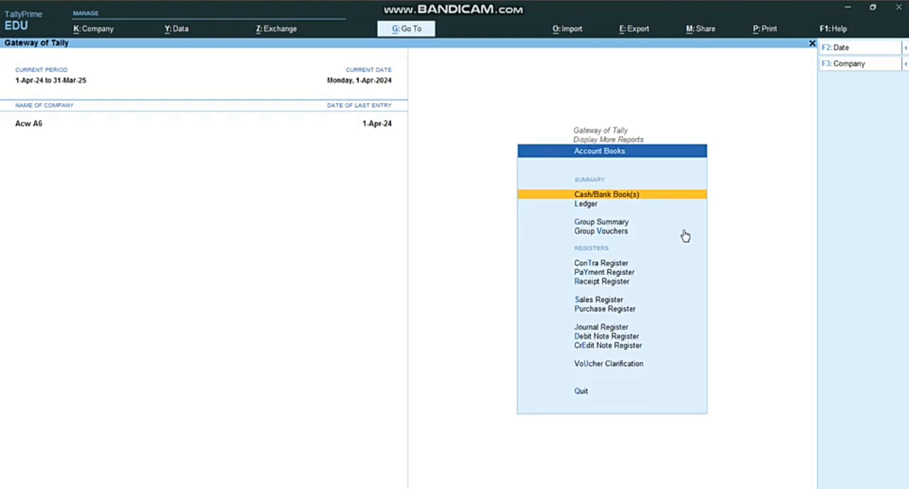
{"action": "key", "text": "Down"}
{"action": "key", "text": "Return"}
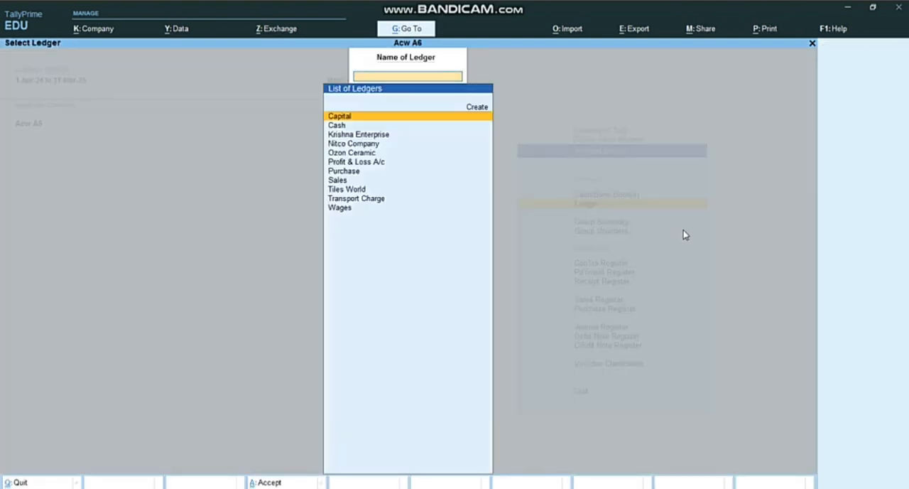
Review the vouchers and closing balance in the Krishna Enterprise ledger, and return to the ledger selection
{"action": "key", "text": "Down"}
{"action": "key", "text": "Down"}
{"action": "key", "text": "Down"}
{"action": "key", "text": "Down"}
{"action": "key", "text": "Down"}
{"action": "key", "text": "Down"}
{"action": "key", "text": "Down"}
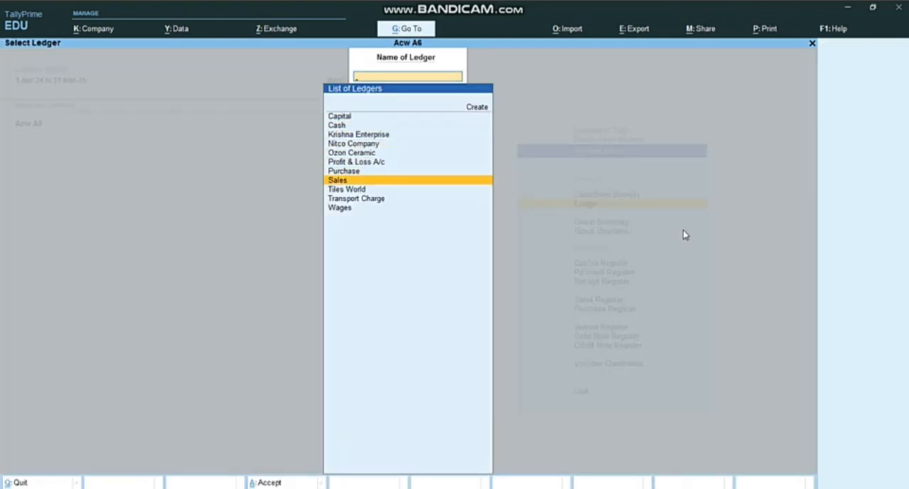
{"action": "key", "text": "Up"}
{"action": "key", "text": "Up"}
{"action": "key", "text": "Up"}
{"action": "key", "text": "Up"}
{"action": "key", "text": "Up"}
{"action": "key", "text": "Return"}
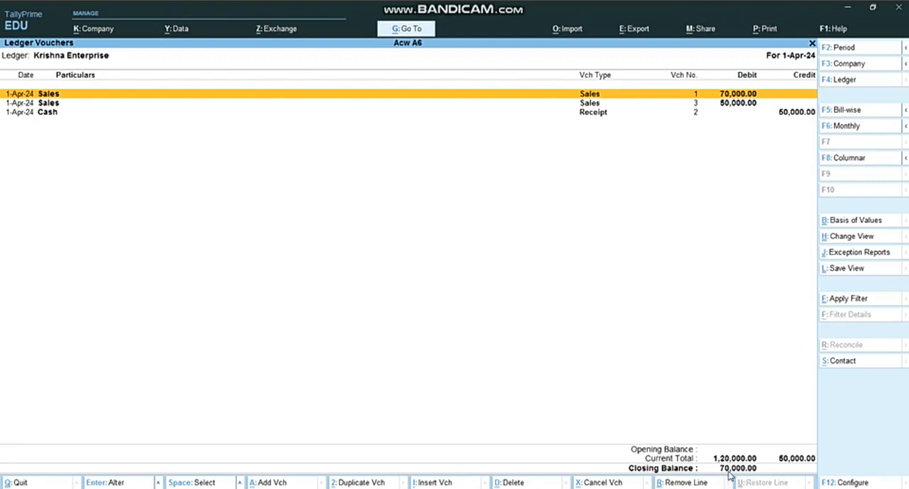
{"action": "key", "text": "Escape"}
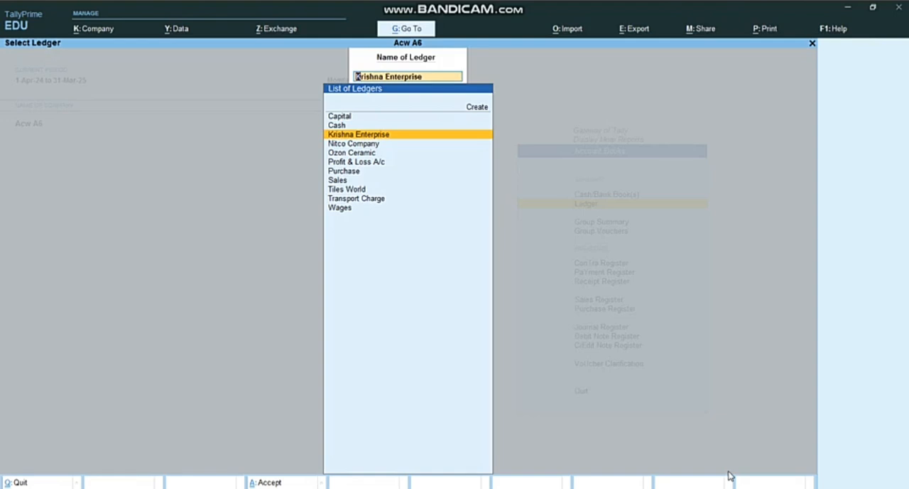
Review the vouchers and closing balance in the Nitco Company ledger, and close it
{"action": "key", "text": "Down"}
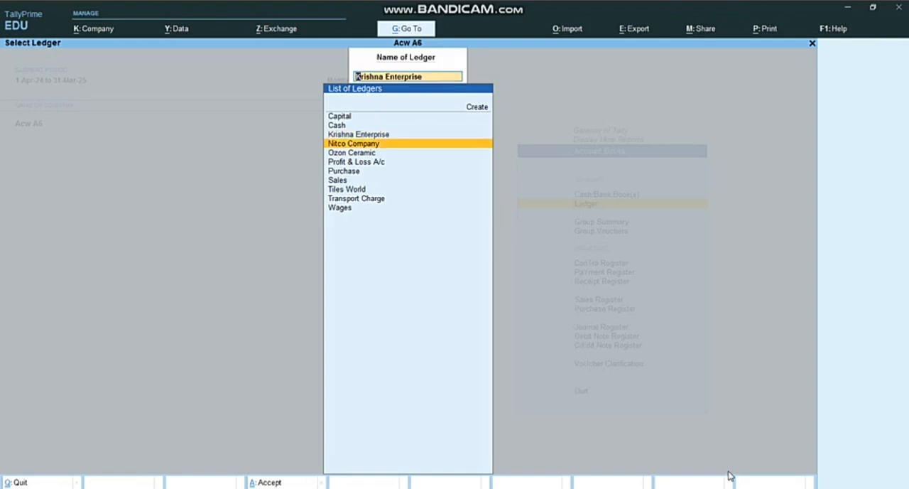
{"action": "key", "text": "Return"}
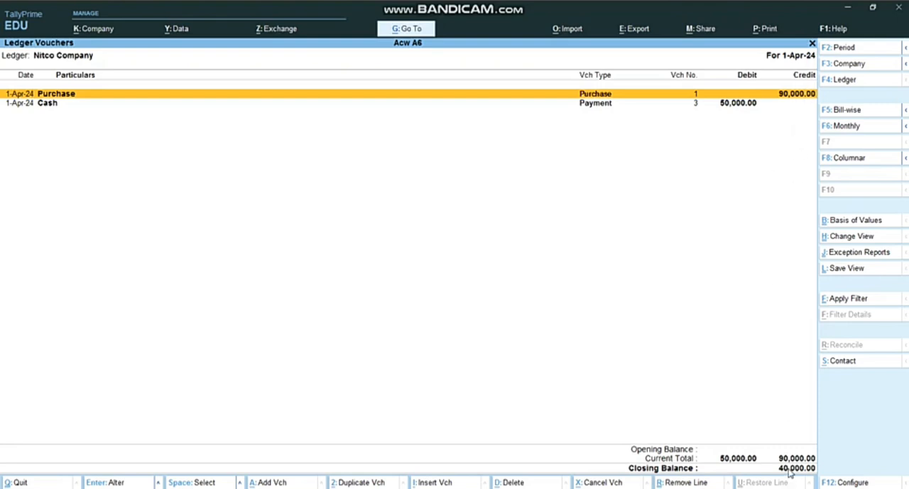
{"action": "key", "text": "Escape"}
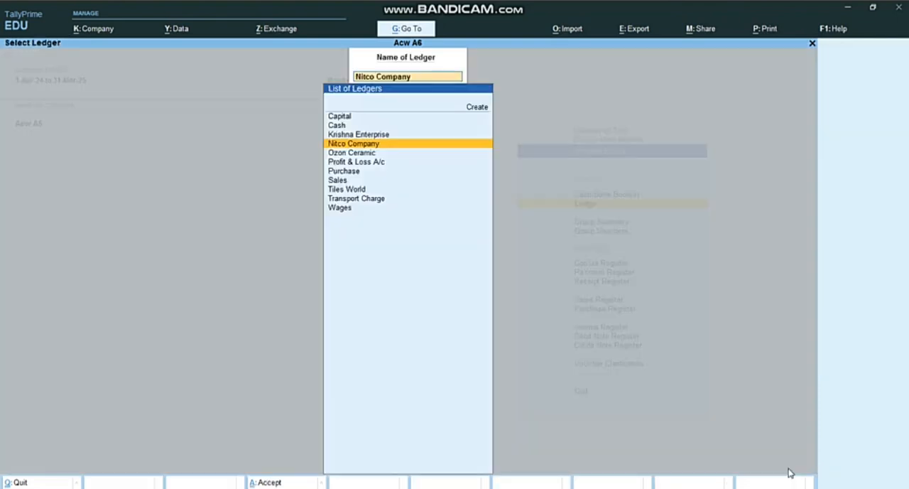
Examine the voucher entries and totals of the Purchase ledger and the Sales ledger
{"action": "key", "text": "Down"}
{"action": "key", "text": "Down"}
{"action": "key", "text": "Down"}
{"action": "key", "text": "Down"}
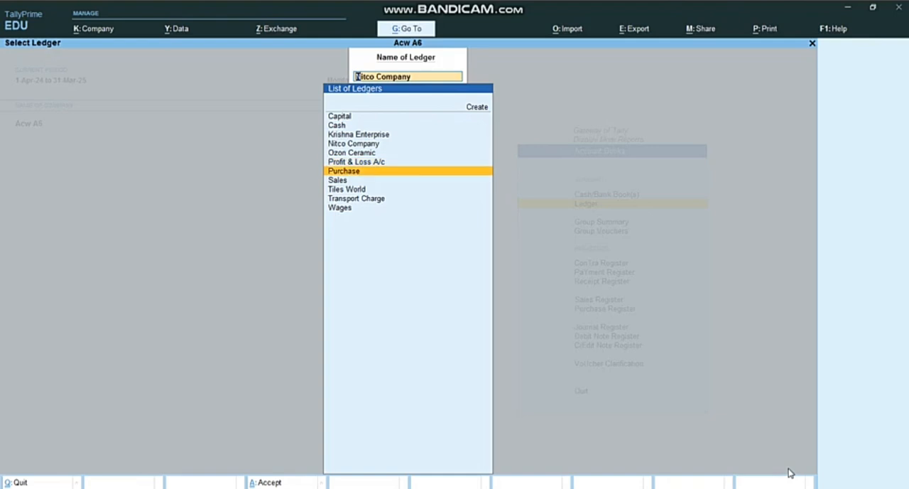
{"action": "key", "text": "Up"}
{"action": "key", "text": "Return"}
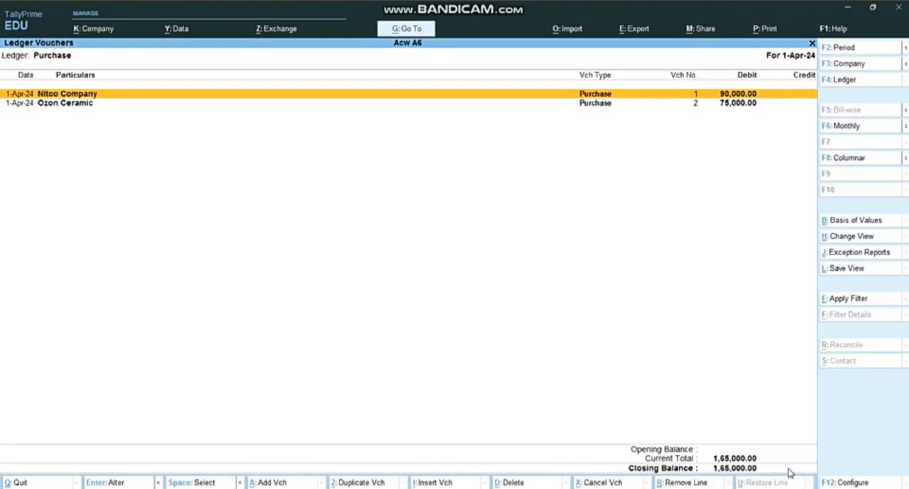
{"action": "key", "text": "Escape"}
{"action": "key", "text": "Down"}
{"action": "key", "text": "Return"}
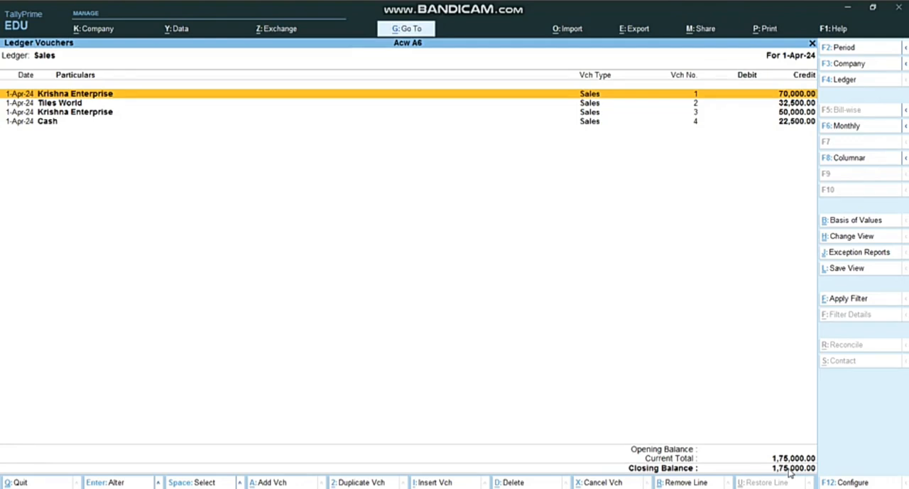
{"action": "key", "text": "Escape"}
Check the sales and receipt entries and the closing balance of the Tiles World ledger
{"action": "key", "text": "Down"}
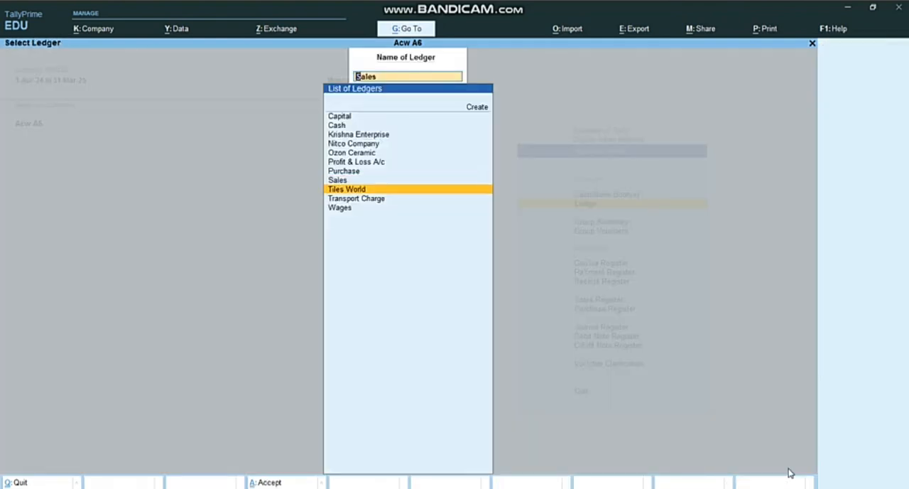
{"action": "key", "text": "Return"}
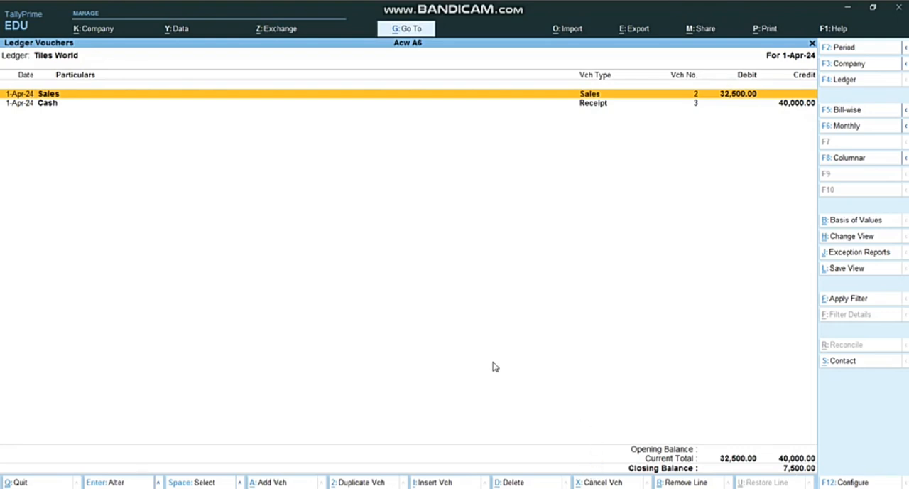
{"action": "key", "text": "Escape"}
Check the purchase entry and closing balance of the Ozon Ceramic ledger
{"action": "key", "text": "Up"}
{"action": "key", "text": "Up"}
{"action": "key", "text": "Up"}
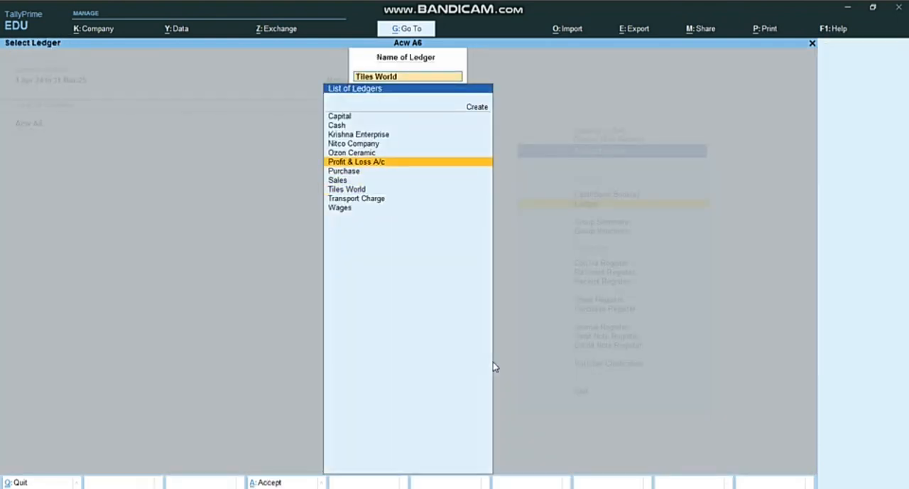
{"action": "key", "text": "Up"}
{"action": "key", "text": "Up"}
{"action": "key", "text": "Down"}
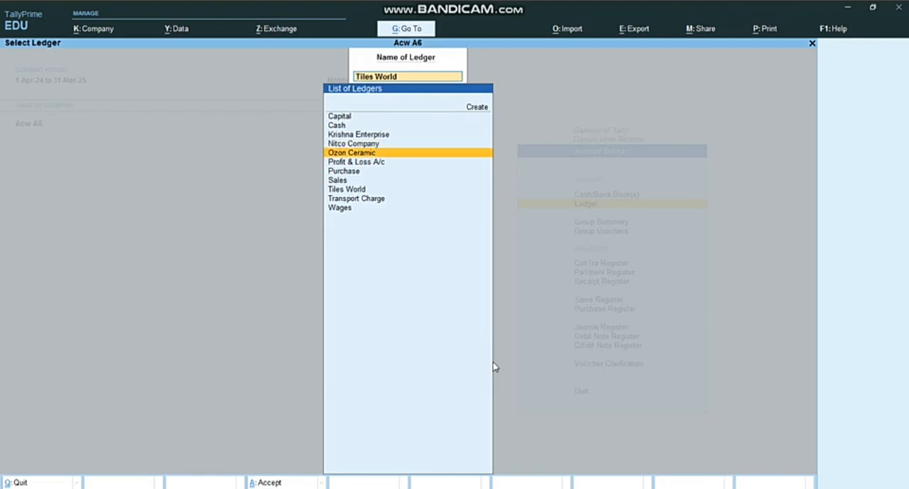
{"action": "key", "text": "Return"}
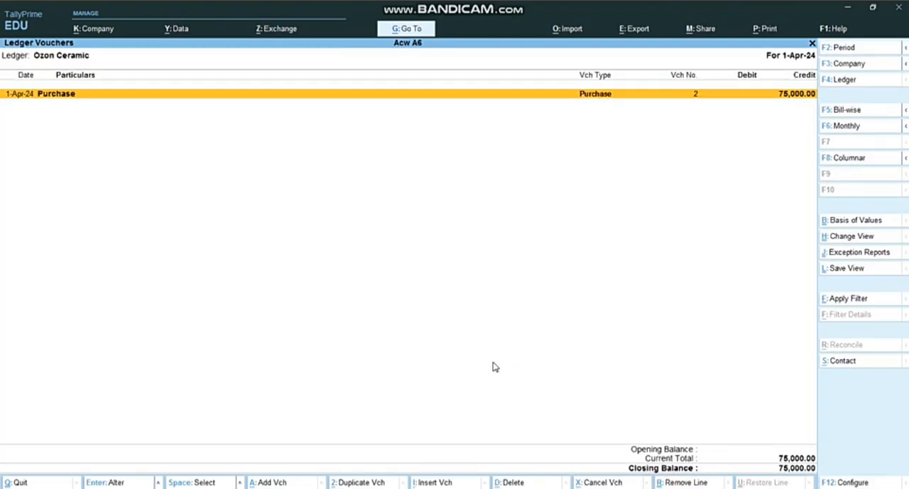
{"action": "key", "text": "Escape"}
Review all receipts, payments and the closing balance in the Cash ledger, and close it
{"action": "key", "text": "Up"}
{"action": "key", "text": "Up"}
{"action": "key", "text": "Up"}
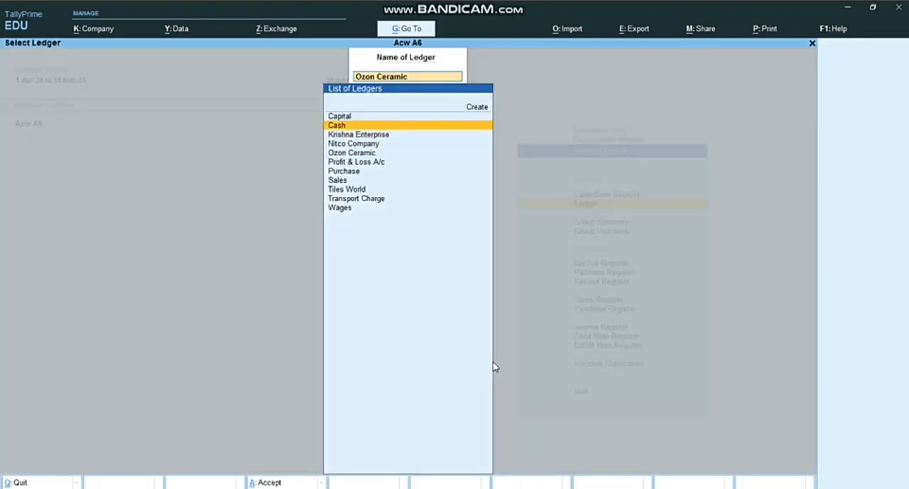
{"action": "key", "text": "Return"}
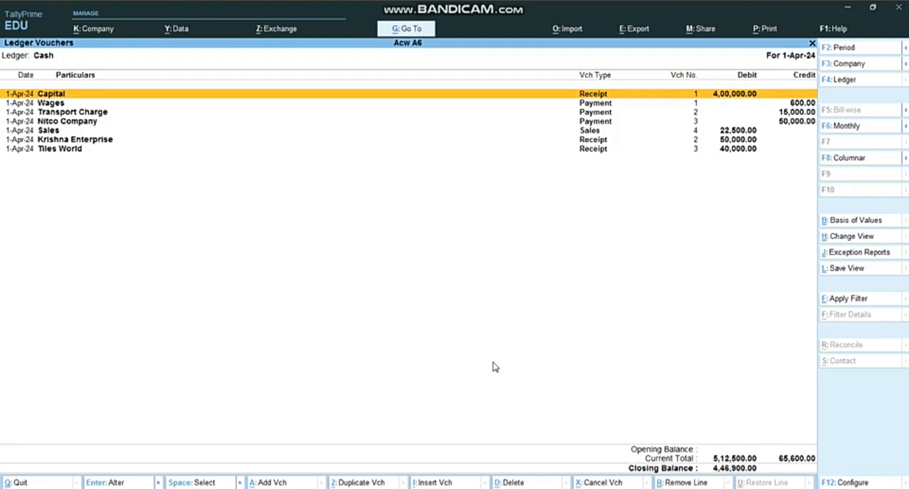
{"action": "key", "text": "Escape"}
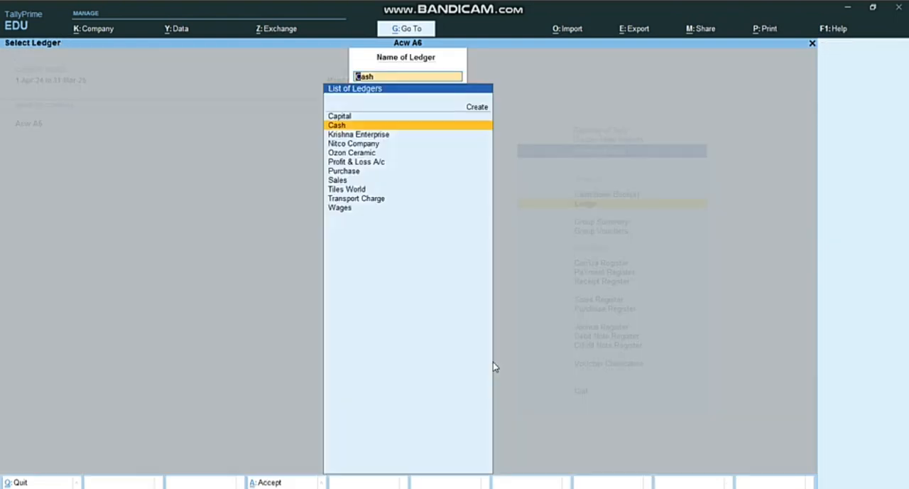
Leave the ledger selection and return to Account Books
{"action": "key", "text": "Down"}
{"action": "key", "text": "Down"}
{"action": "key", "text": "Down"}
{"action": "key", "text": "Down"}
{"action": "key", "text": "Down"}
{"action": "key", "text": "Down"}
{"action": "key", "text": "BackSpace"}
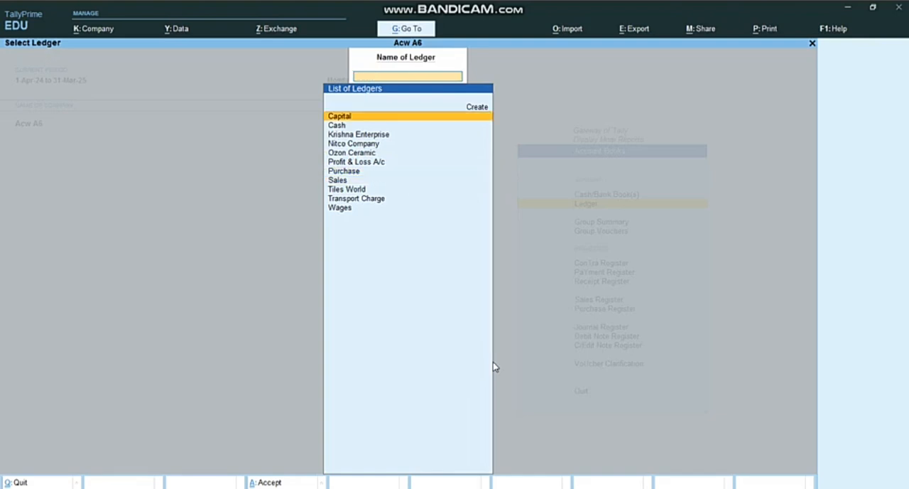
{"action": "key", "text": "Escape"}
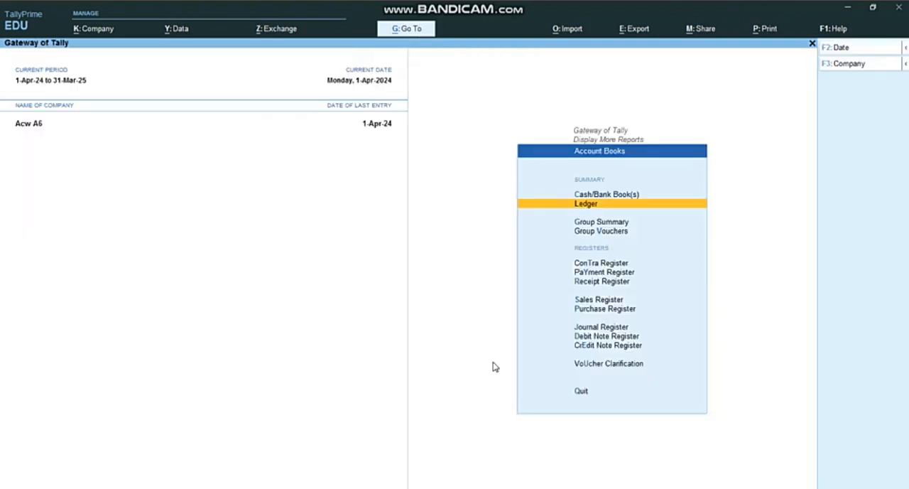